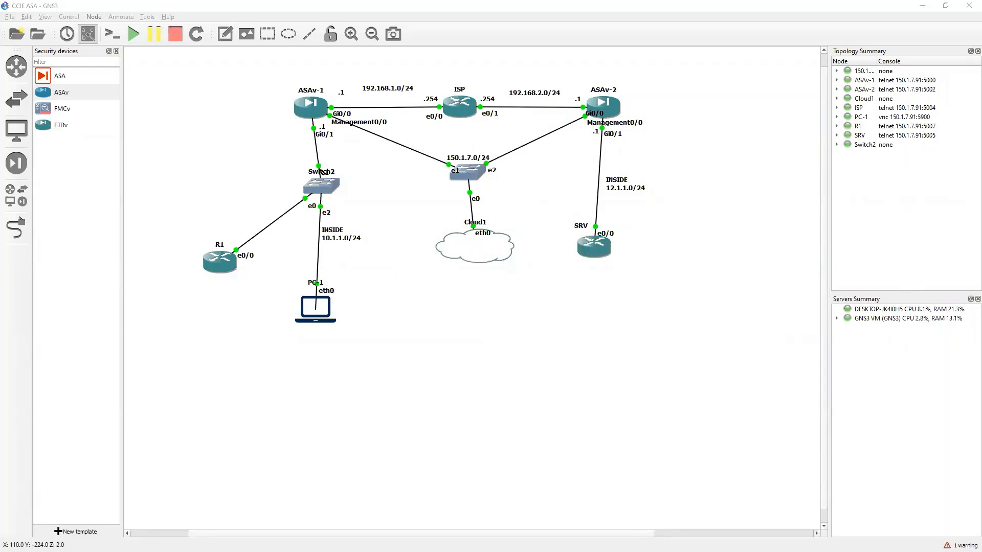
# Wipe the ASAv-1 configuration with 'clear config all'.
pyautogui.click(746, 551)
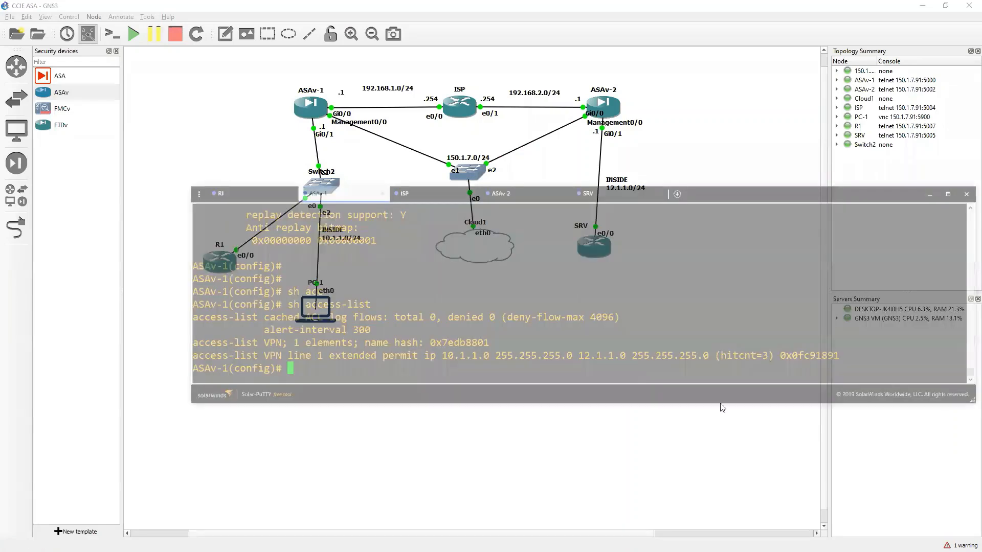
pyautogui.write('clear config all')
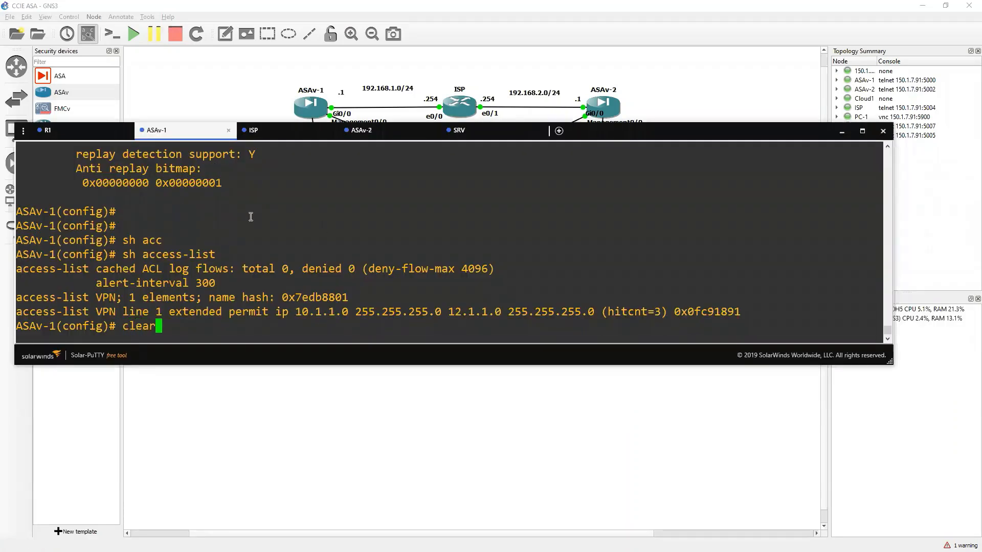
pyautogui.press('Return')
pyautogui.press('Return')
pyautogui.press('Return')
pyautogui.press('Return')
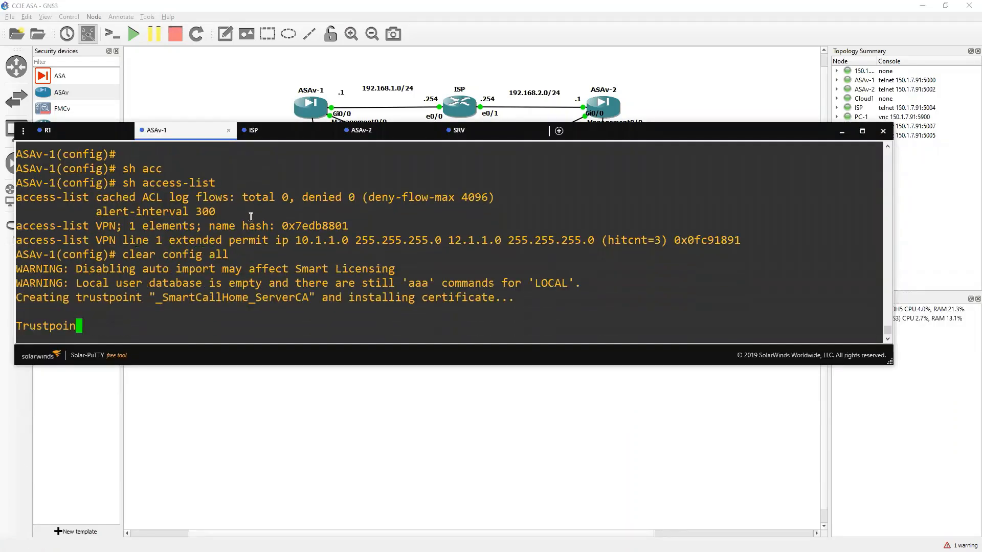
# Wipe the ASAv-2 configuration with 'clear config all' in its console tab.
pyautogui.click(379, 130)
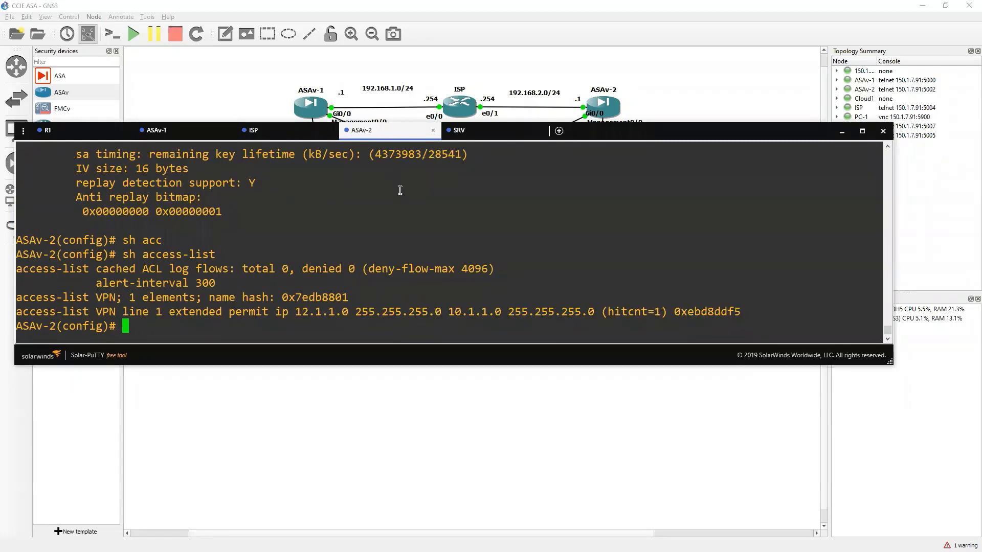
pyautogui.write('clear config all')
pyautogui.press('Return')
pyautogui.press('Return')
pyautogui.press('Return')
pyautogui.press('Return')
pyautogui.press('Return')
pyautogui.press('Return')
pyautogui.press('Return')
pyautogui.press('Return')
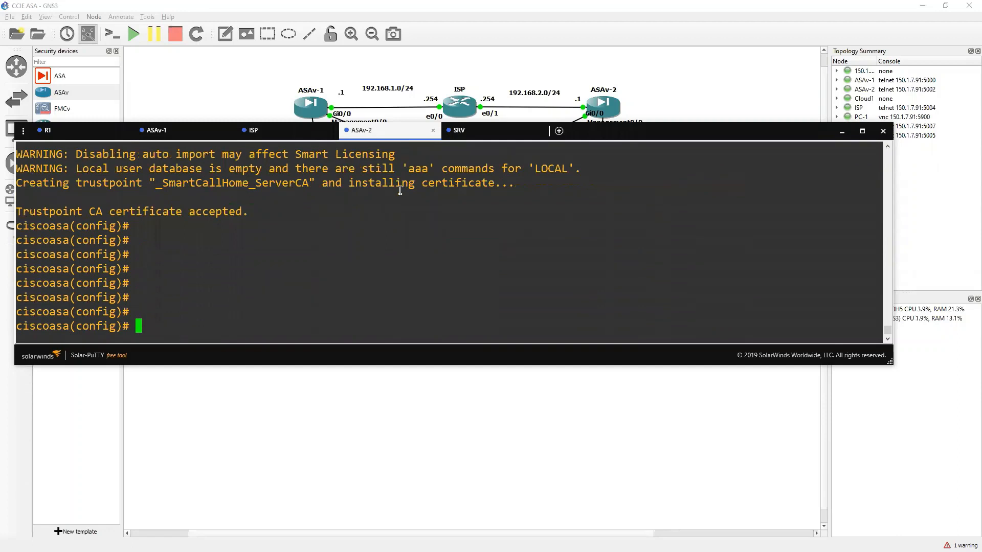
# Set the first firewall's hostname to ASAv-1.
pyautogui.click(169, 130)
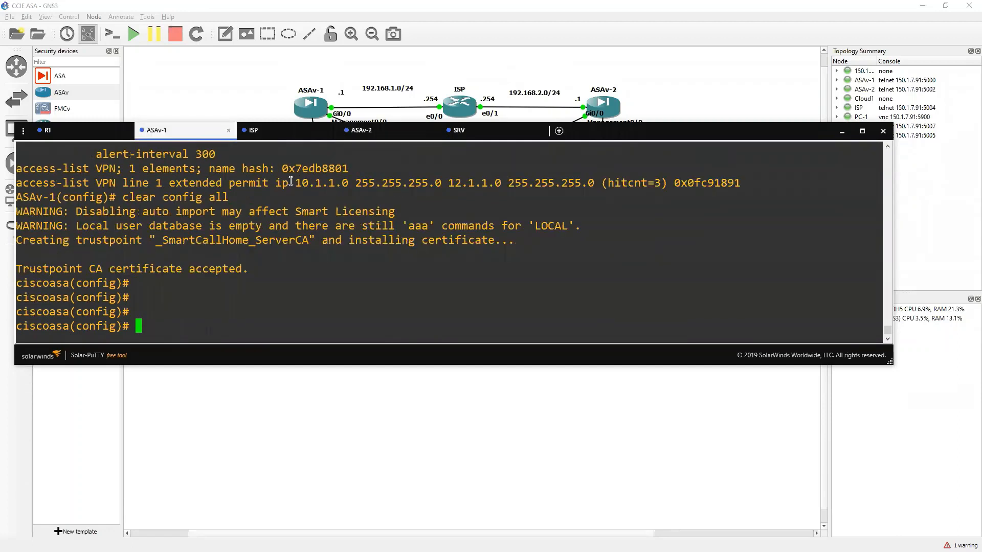
pyautogui.write('ho')
pyautogui.press('Tab')
pyautogui.write('ASAv-1')
pyautogui.press('Return')
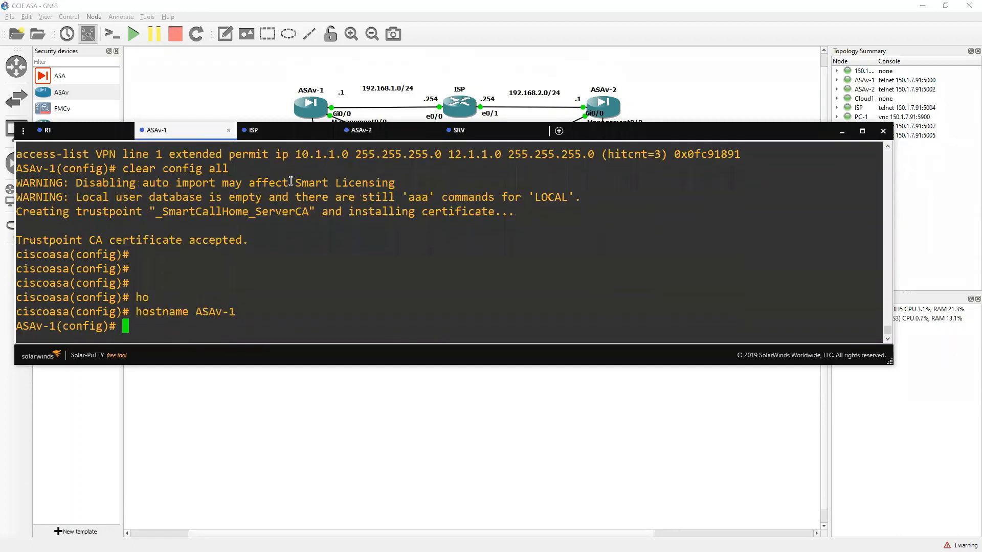
pyautogui.press('Return')
pyautogui.press('Return')
# Configure g0/0 as outside with 192.168.1.1 255.255.255.0 and bring it up.
pyautogui.write('int g0/0')
pyautogui.press('Return')
pyautogui.write('nam')
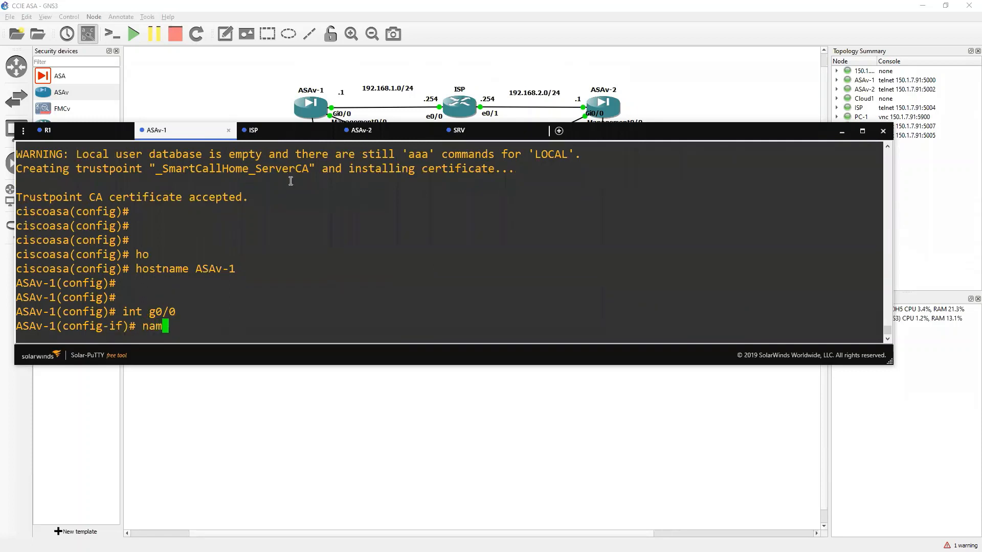
pyautogui.write('eif outside')
pyautogui.press('Return')
pyautogui.write('ip')
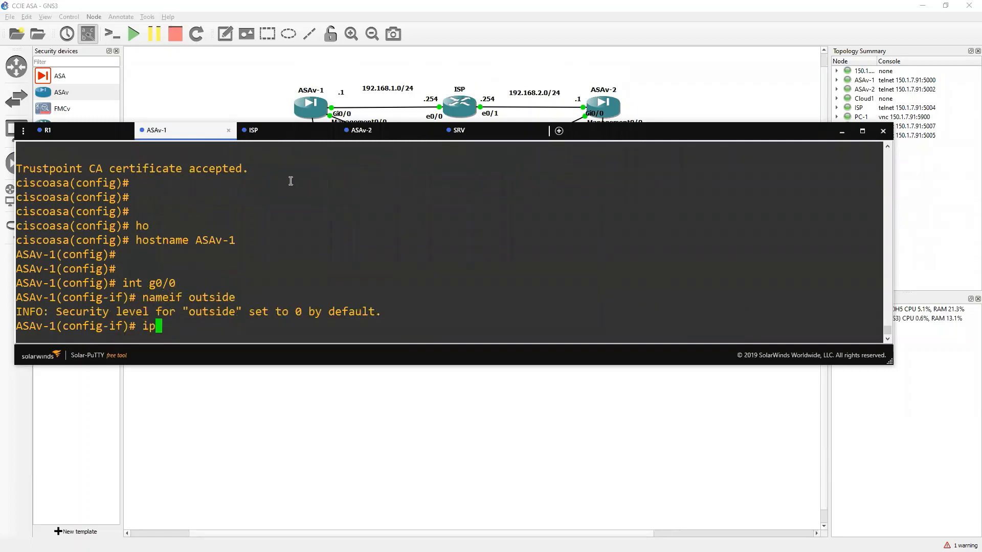
pyautogui.write(' add 192.168.1.1')
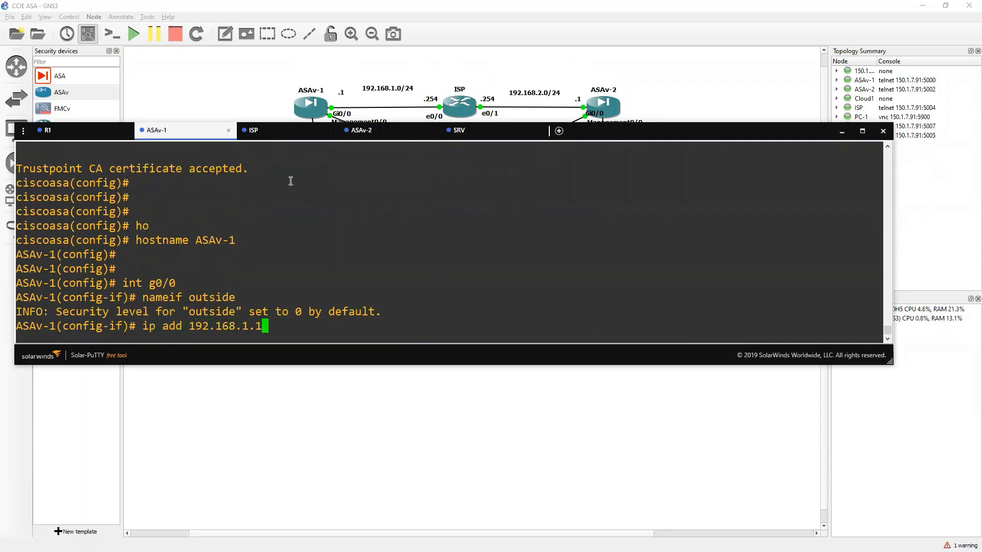
pyautogui.write(' 255.255.255.0')
pyautogui.press('Return')
pyautogui.write('no sh')
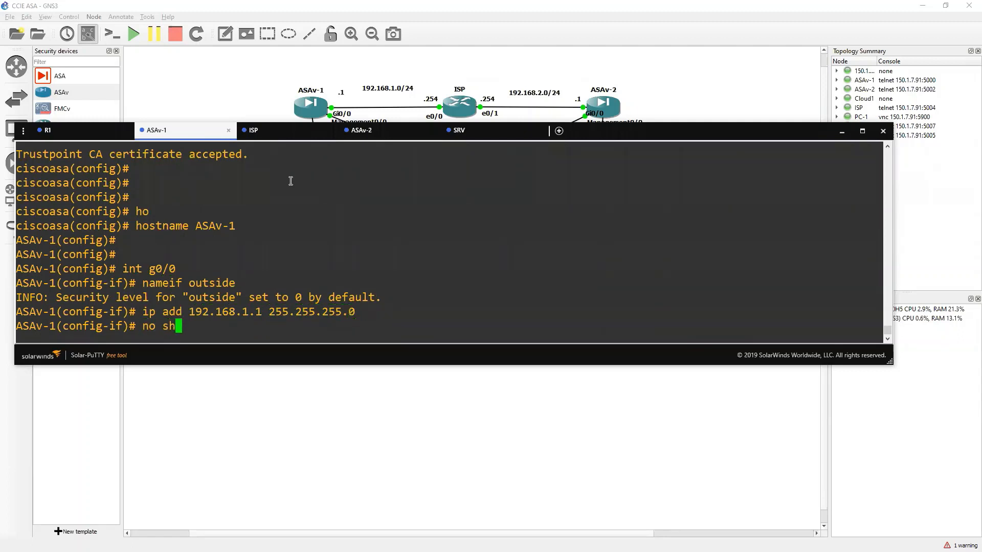
pyautogui.press('Return')
# Name the management interface m0/0 'mgmt' after briefly entering and leaving g0/1.
pyautogui.write('int g0/1')
pyautogui.press('Return')
pyautogui.write('na')
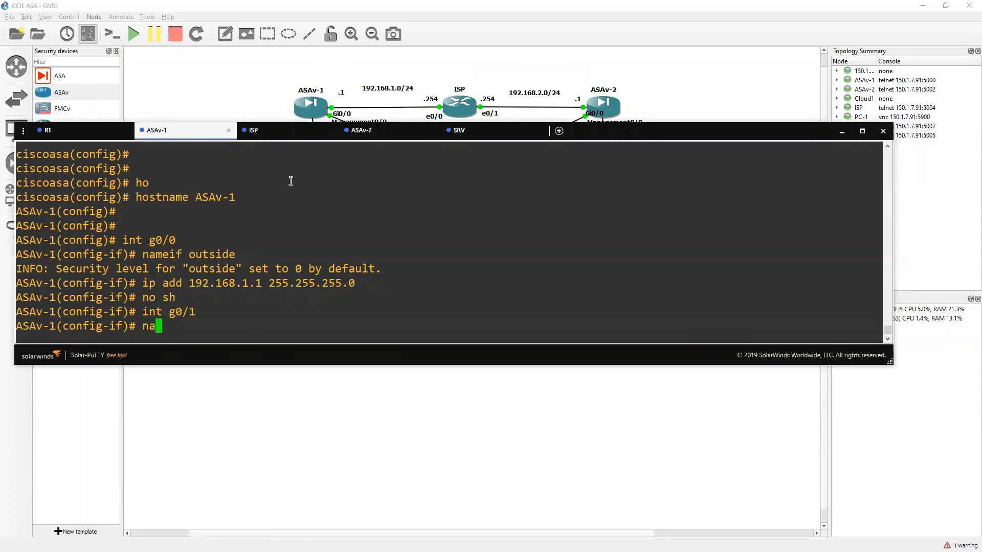
pyautogui.write('mei')
pyautogui.press('BackSpace')
pyautogui.press('BackSpace')
pyautogui.press('BackSpace')
pyautogui.press('BackSpace')
pyautogui.press('BackSpace')
pyautogui.write('exit')
pyautogui.press('Return')
pyautogui.press('Return')
pyautogui.press('Return')
pyautogui.write('int m9')
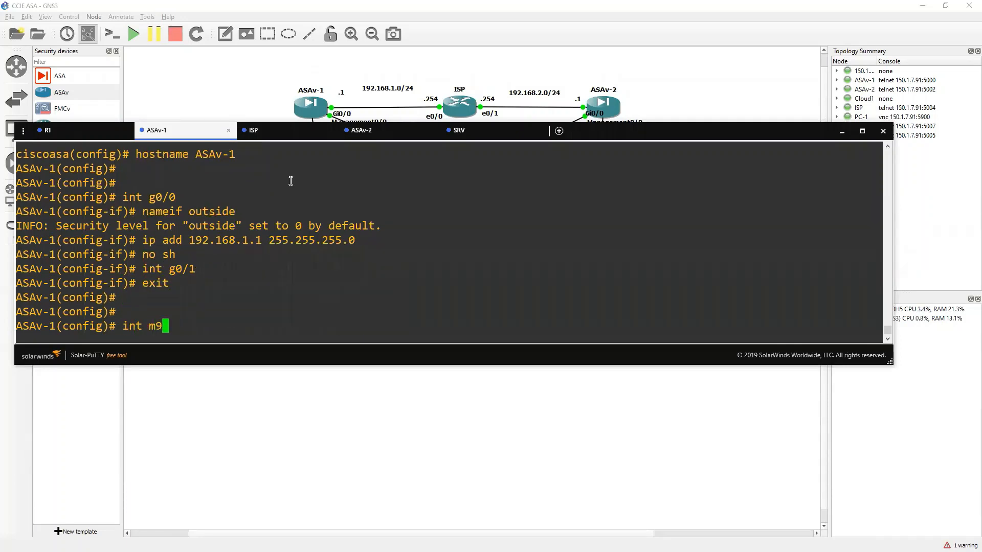
pyautogui.press('BackSpace')
pyautogui.write('0/0')
pyautogui.press('Return')
pyautogui.write('nameif mgmt')
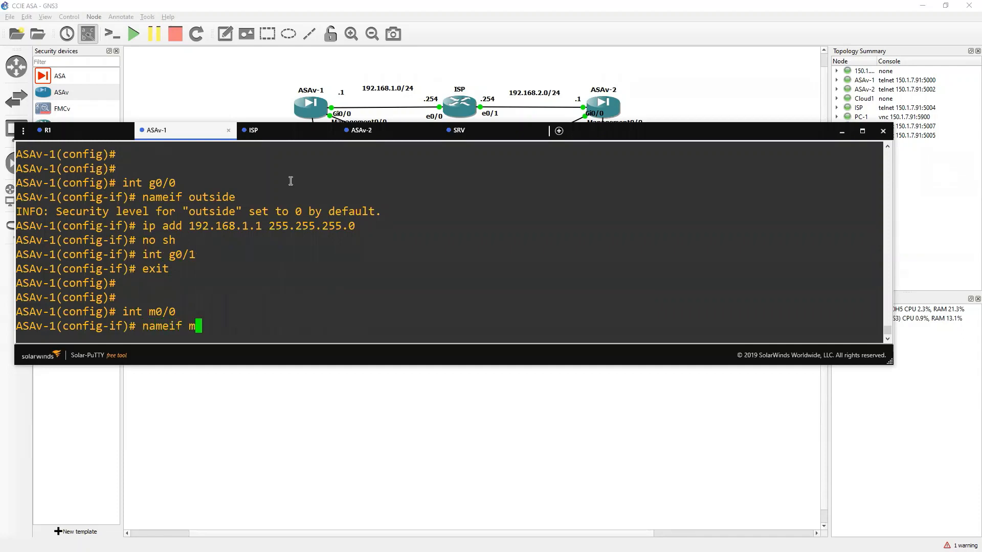
pyautogui.press('Return')
# Give mgmt security level 100 and address 150.1.7.26 255.255.255.0, and bring it up.
pyautogui.write('sec')
pyautogui.press('capslock')
pyautogui.write('1')
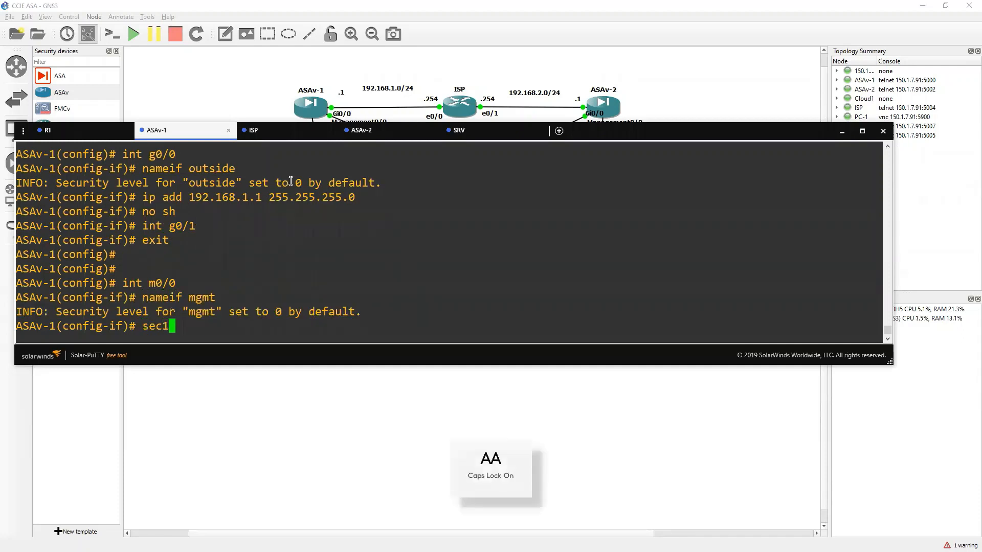
pyautogui.press('BackSpace')
pyautogui.press('Tab')
pyautogui.write('100')
pyautogui.press('Return')
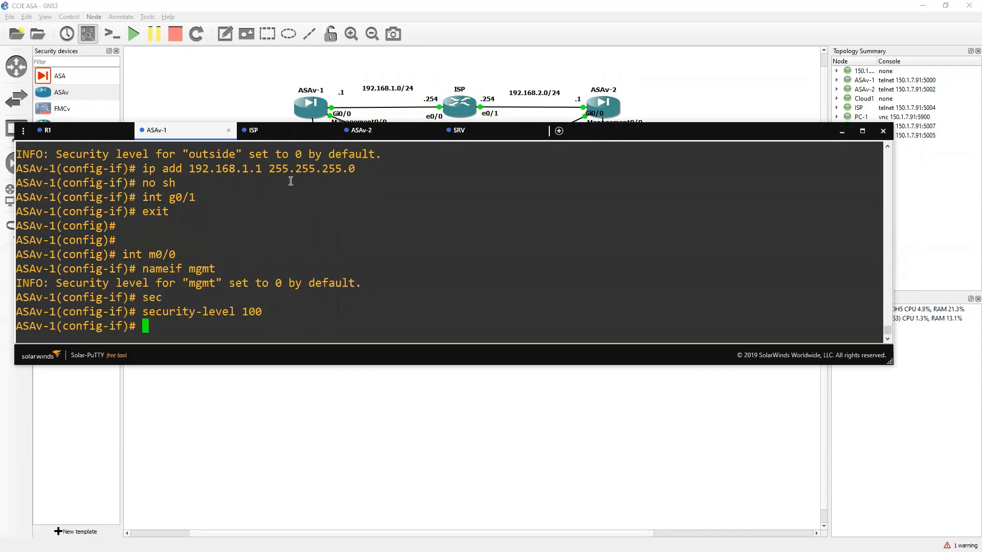
pyautogui.write('IP ADD')
pyautogui.press('capslock')
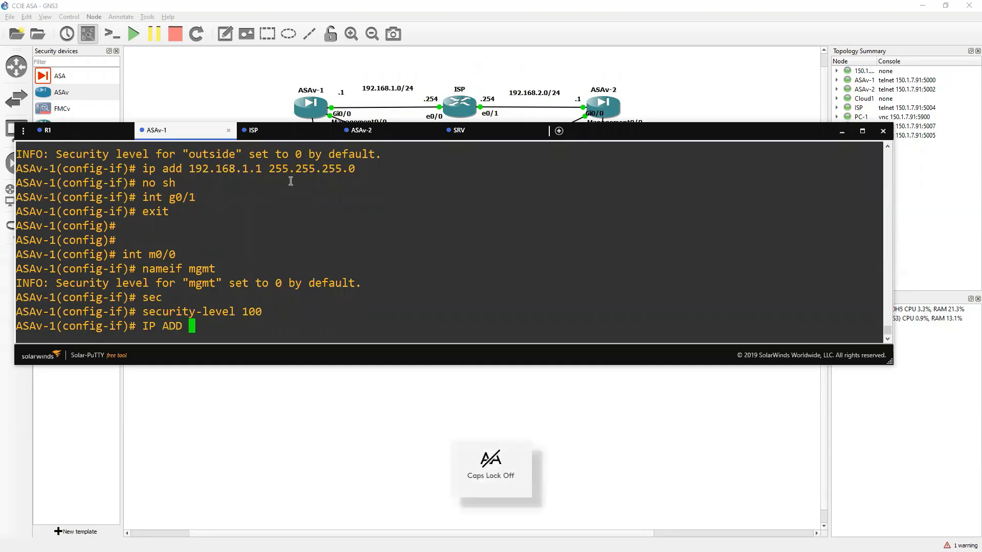
pyautogui.write('150.1.7.')
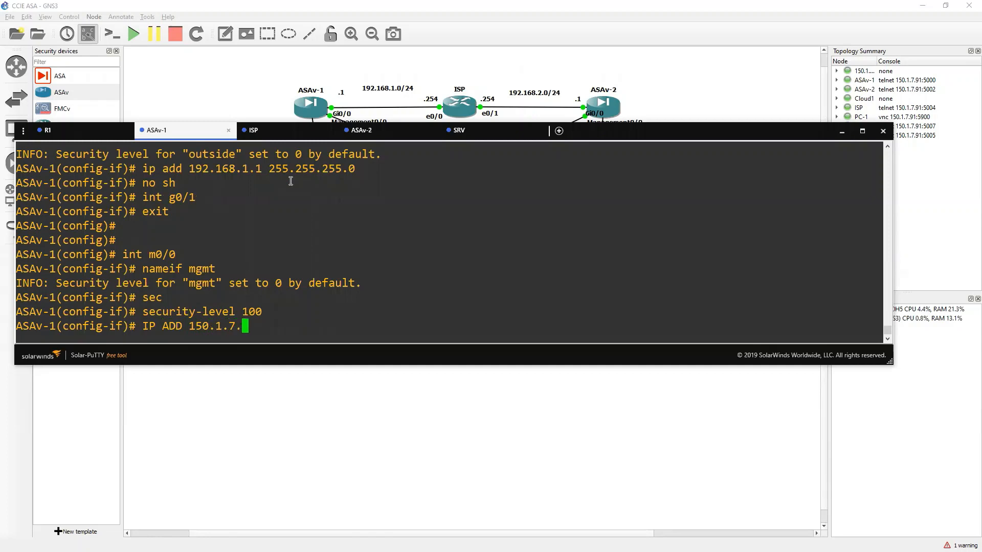
pyautogui.write('26 255.255.255.0')
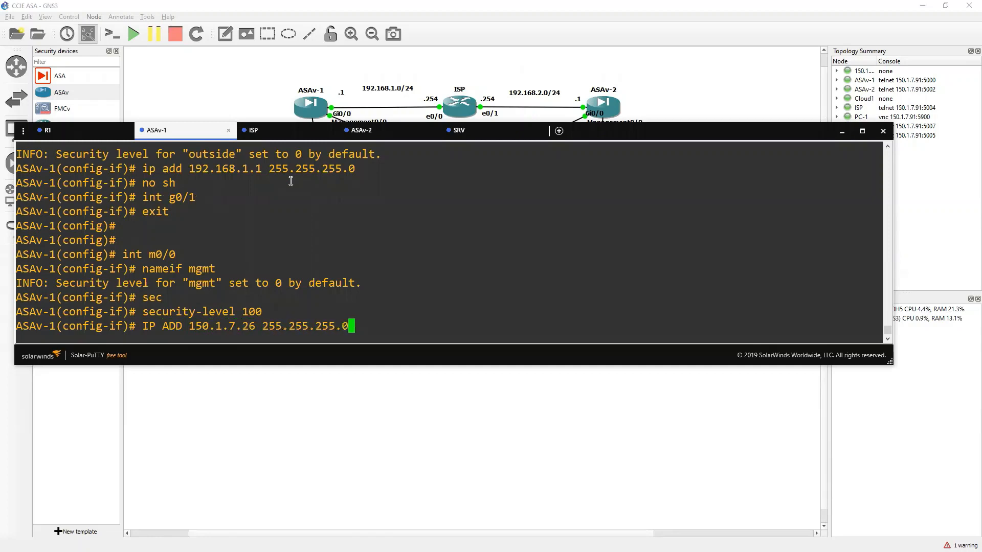
pyautogui.press('Return')
pyautogui.write('no sh')
pyautogui.press('Return')
pyautogui.write('exit')
pyautogui.press('Return')
pyautogui.press('Return')
# Enable the HTTP server, allow 'http 0 0 mgmt', and save with wr.
pyautogui.write('ht')
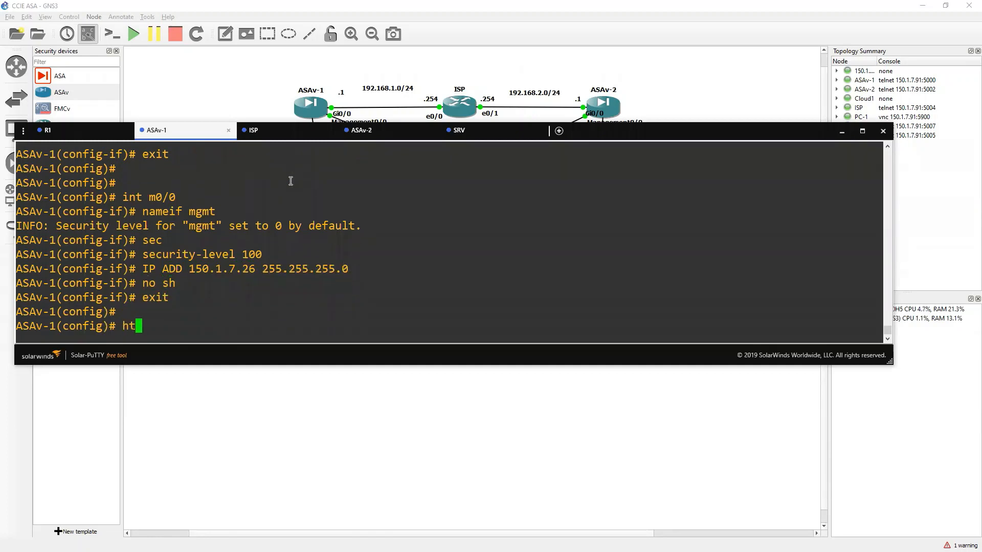
pyautogui.write('tp server en')
pyautogui.press('Tab')
pyautogui.press('Return')
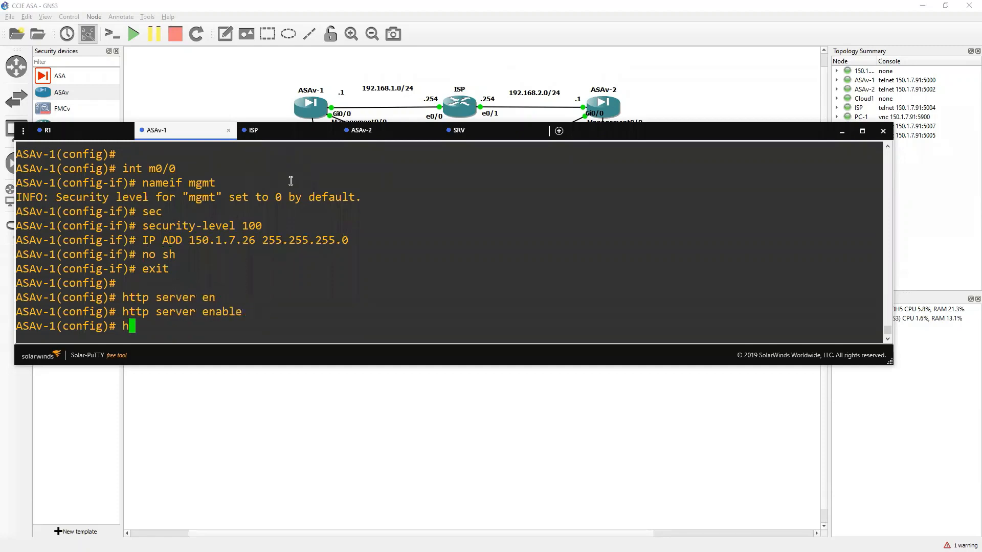
pyautogui.write('http 0 0 mgmt')
pyautogui.press('Return')
pyautogui.press('Return')
pyautogui.write('wr')
pyautogui.press('Return')
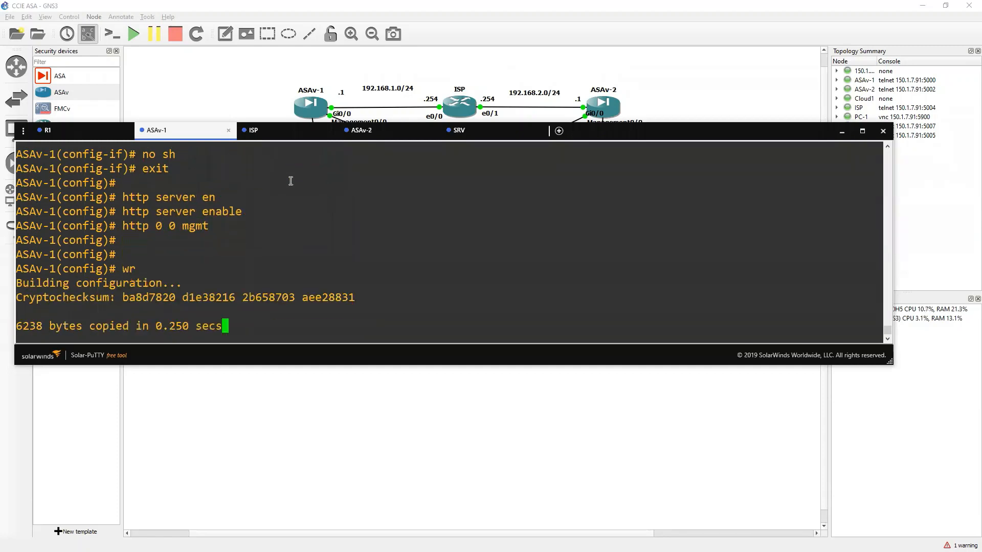
pyautogui.press('Return')
# Set the second firewall's hostname to ASAv-2.
pyautogui.click(361, 131)
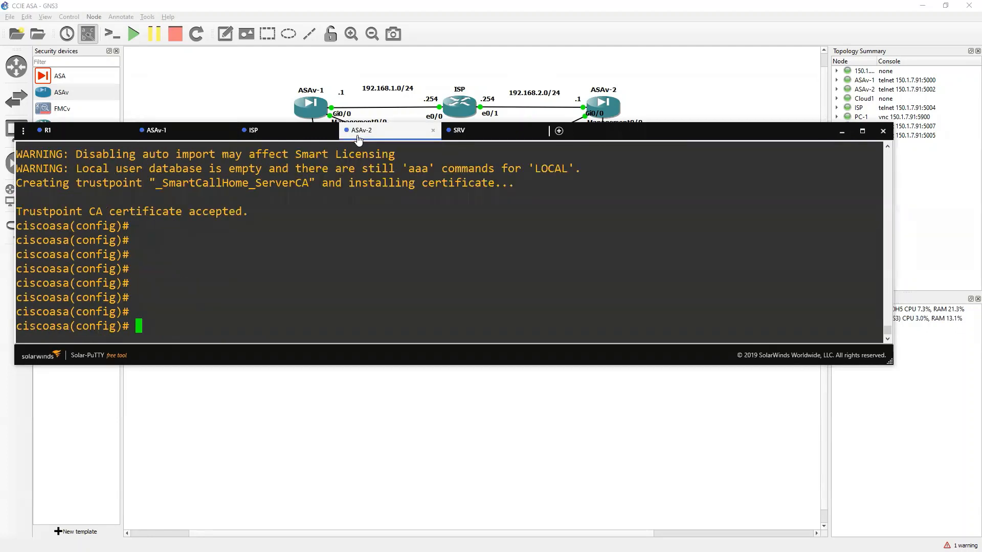
pyautogui.write('ho')
pyautogui.press('Tab')
pyautogui.write('ASAv')
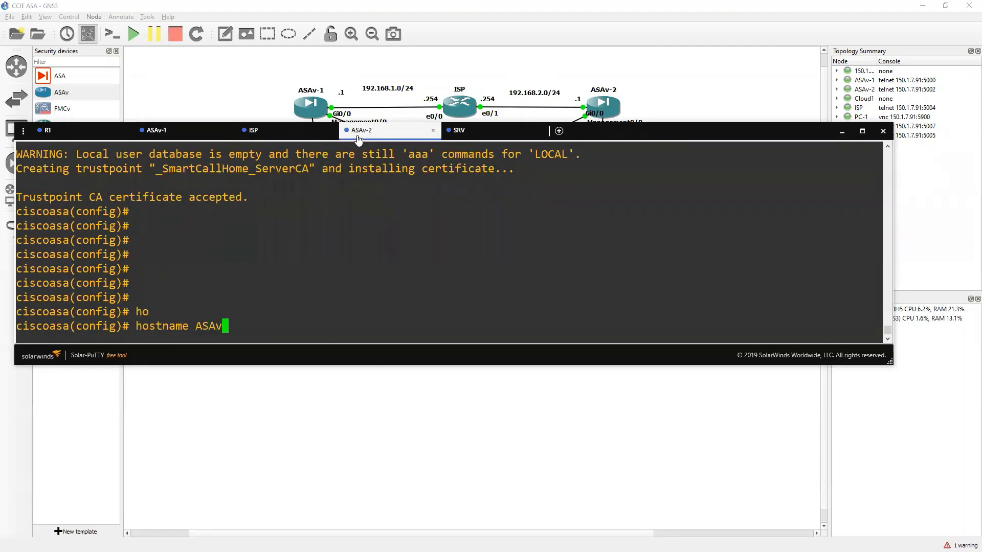
pyautogui.write('-2')
pyautogui.press('Return')
pyautogui.press('Return')
# Name ASAv-2's m0/0 interface 'mgmt' with security level 100.
pyautogui.write('int g0')
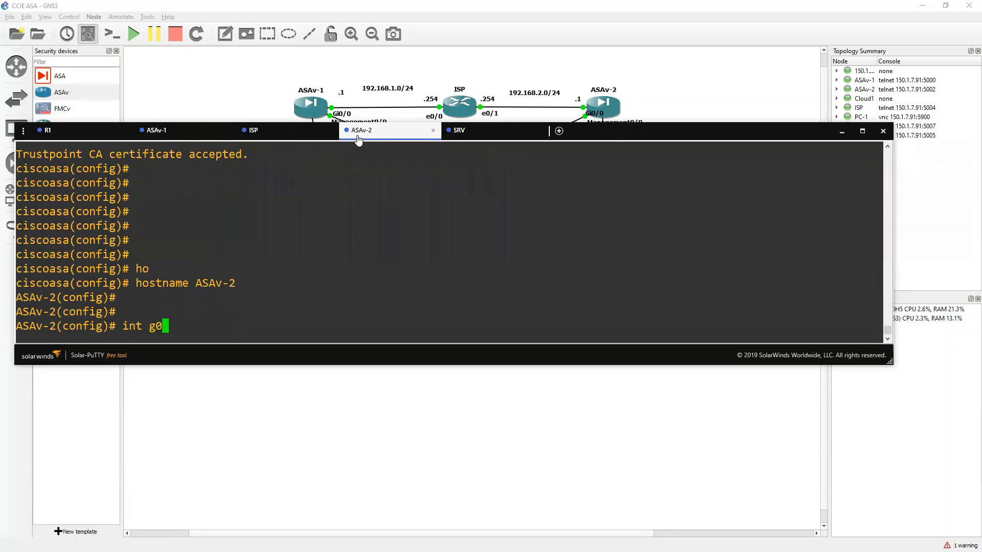
pyautogui.press('BackSpace')
pyautogui.press('BackSpace')
pyautogui.write('m0/0')
pyautogui.press('Return')
pyautogui.write('namei')
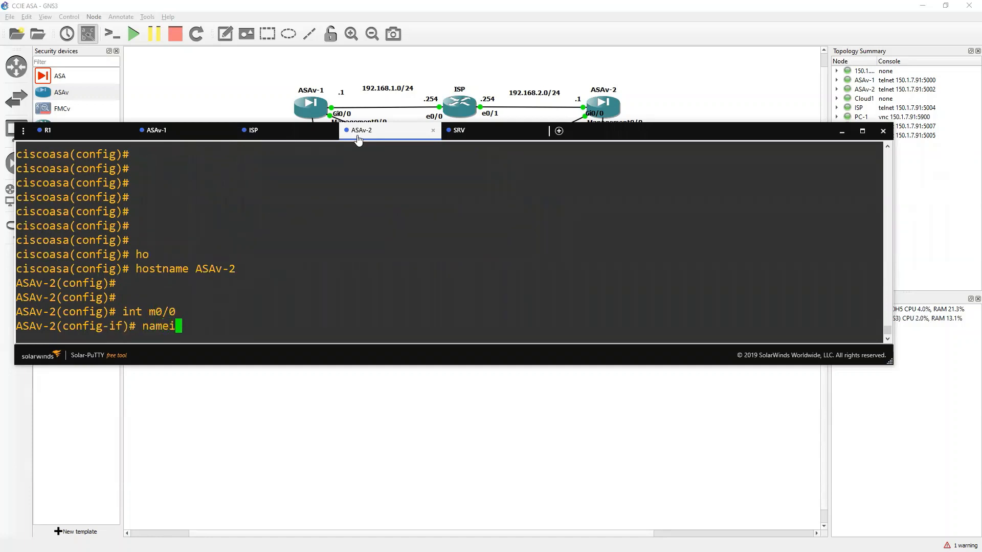
pyautogui.write('f mgmt')
pyautogui.press('Return')
pyautogui.write('sec')
pyautogui.press('Tab')
pyautogui.write('100')
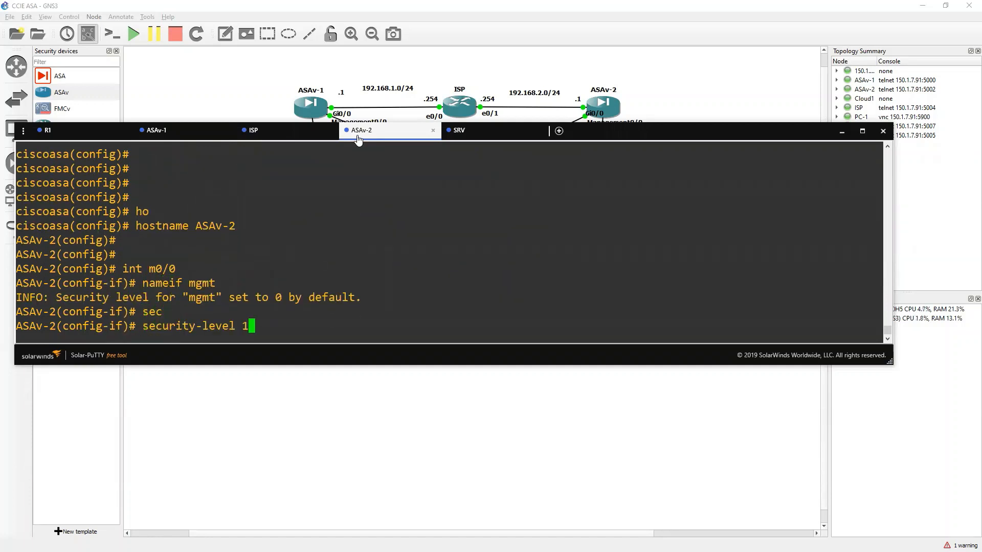
pyautogui.press('Return')
# Assign mgmt 150.1.7.27 255.255.255.0 and bring the interface up.
pyautogui.write('ip addr')
pyautogui.press('BackSpace')
pyautogui.press('BackSpace')
pyautogui.press('BackSpace')
pyautogui.press('BackSpace')
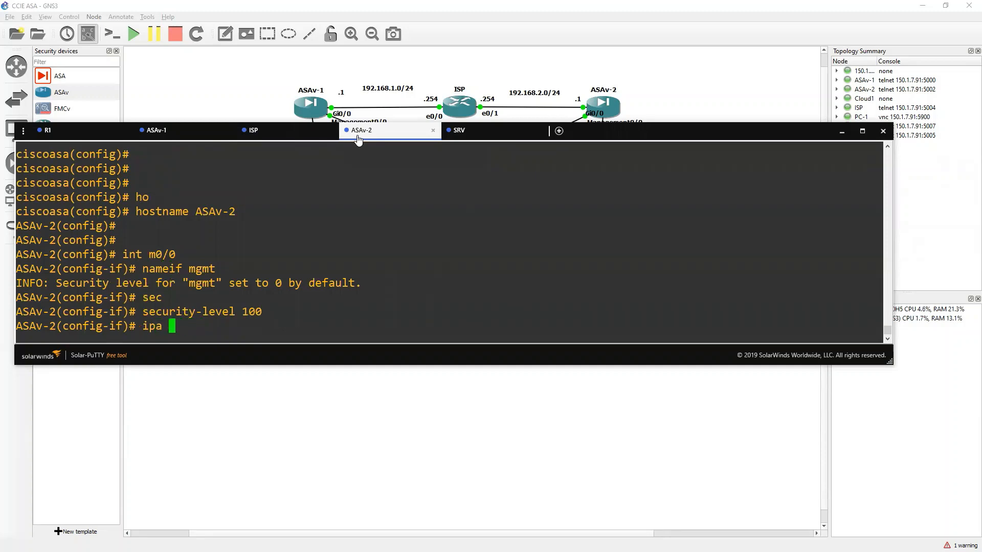
pyautogui.write('add 150.1.7.27 255.255.255.0')
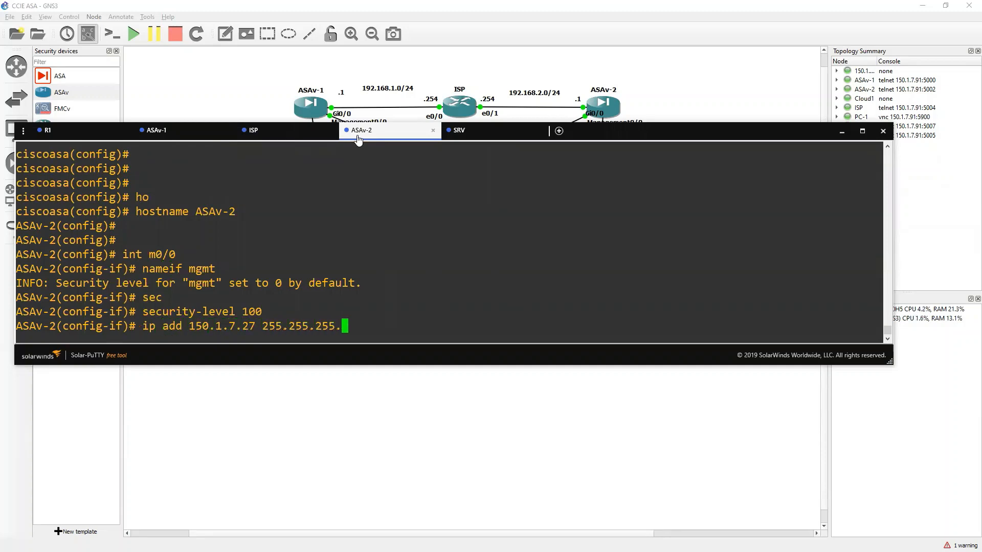
pyautogui.press('Return')
pyautogui.write('no sh')
pyautogui.press('Return')
pyautogui.write('exit')
pyautogui.press('Return')
pyautogui.press('Return')
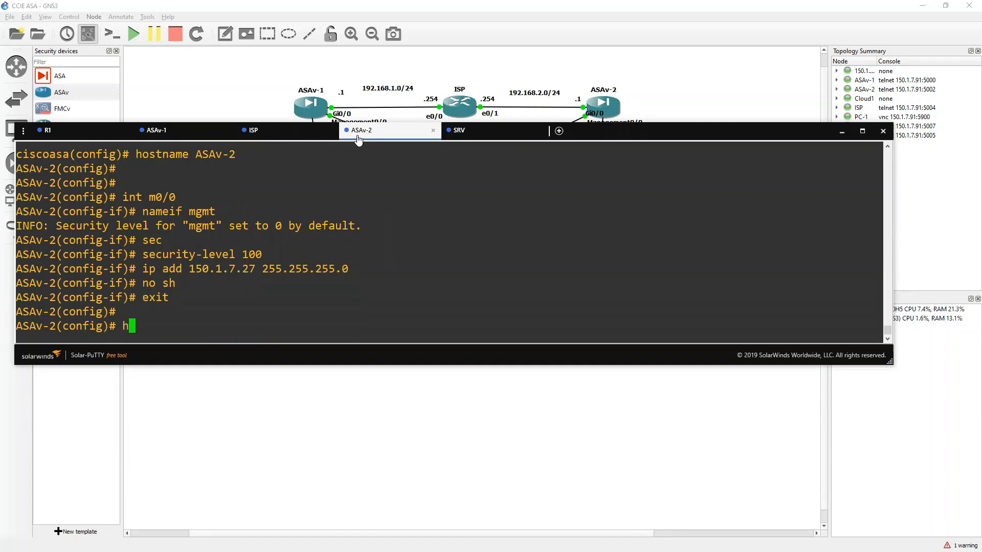
# Enable the HTTP server, allow 'http 0 0 mgmt', and save with wr.
pyautogui.write('http server en')
pyautogui.press('Tab')
pyautogui.press('Return')
pyautogui.write('http ')
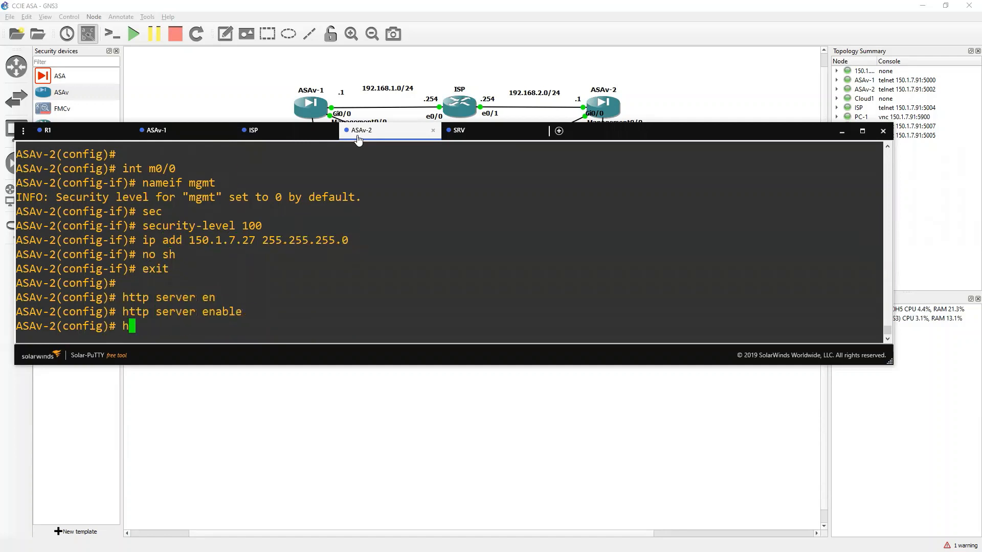
pyautogui.write('0 0 mgmt')
pyautogui.press('Return')
pyautogui.press('Return')
pyautogui.write('wr')
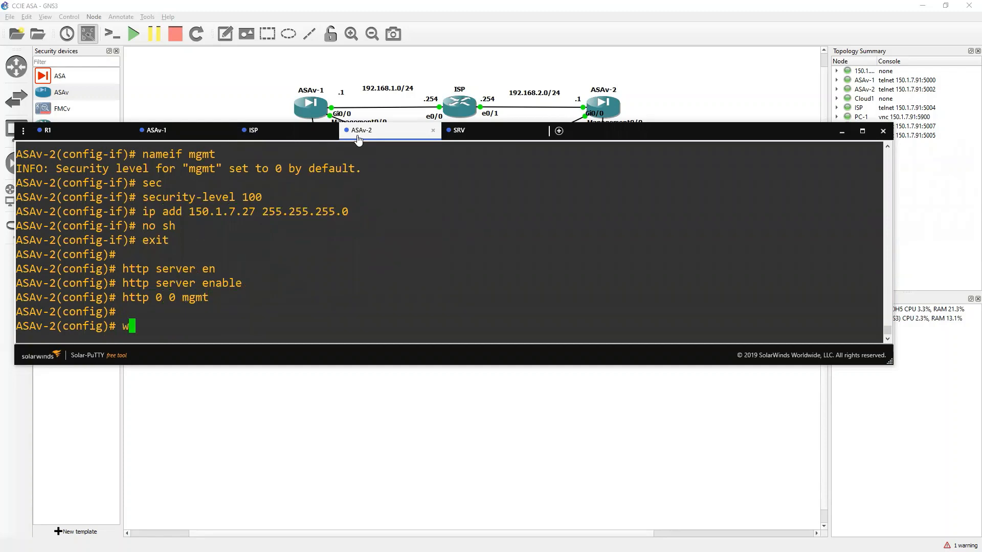
pyautogui.press('Return')
pyautogui.press('Return')
pyautogui.press('Return')
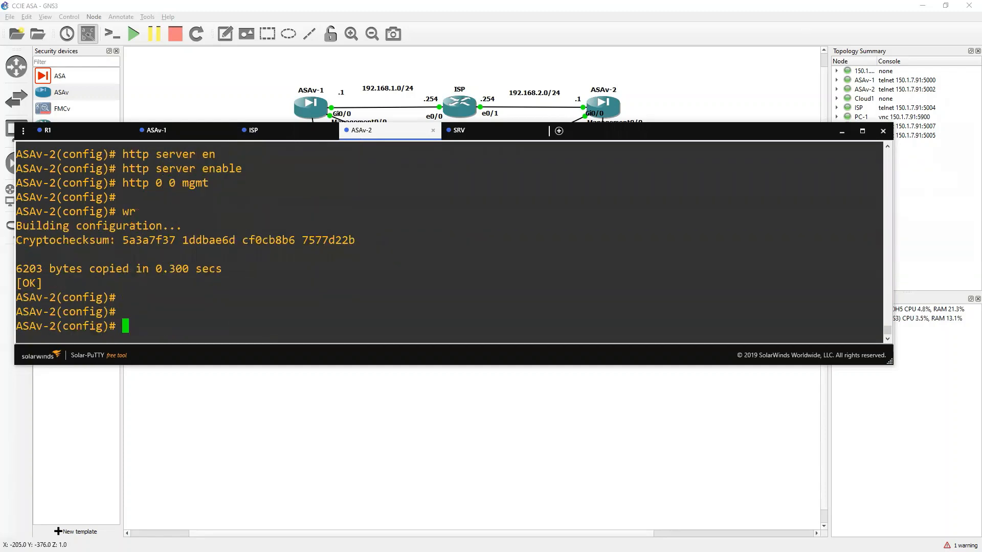
pyautogui.hotkey('alt', 'Tab')
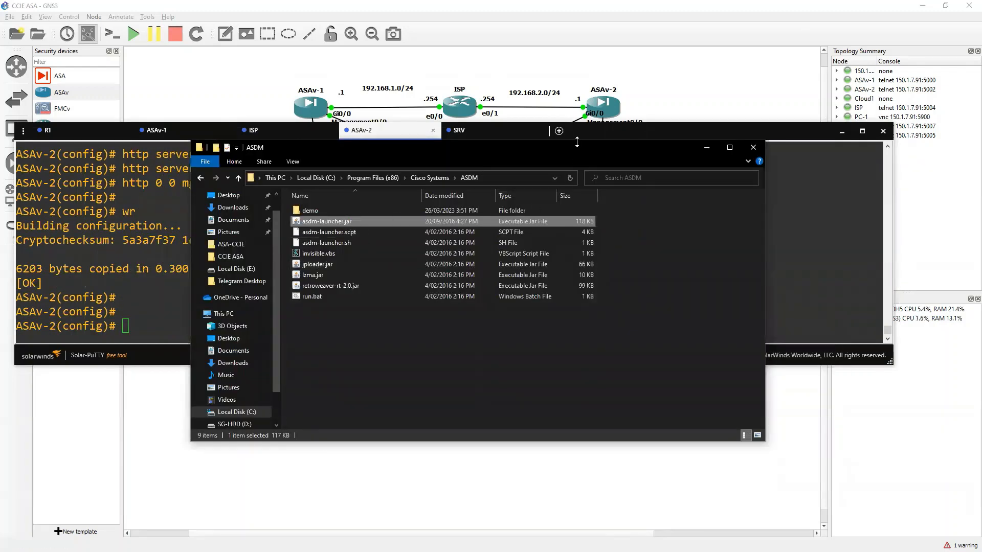
# Launch ASDM, connect to 150.1.7.26, and accept the Java security warning.
pyautogui.moveTo(600, 148); pyautogui.dragTo(609, 147)
pyautogui.hotkey('alt', 'Tab')
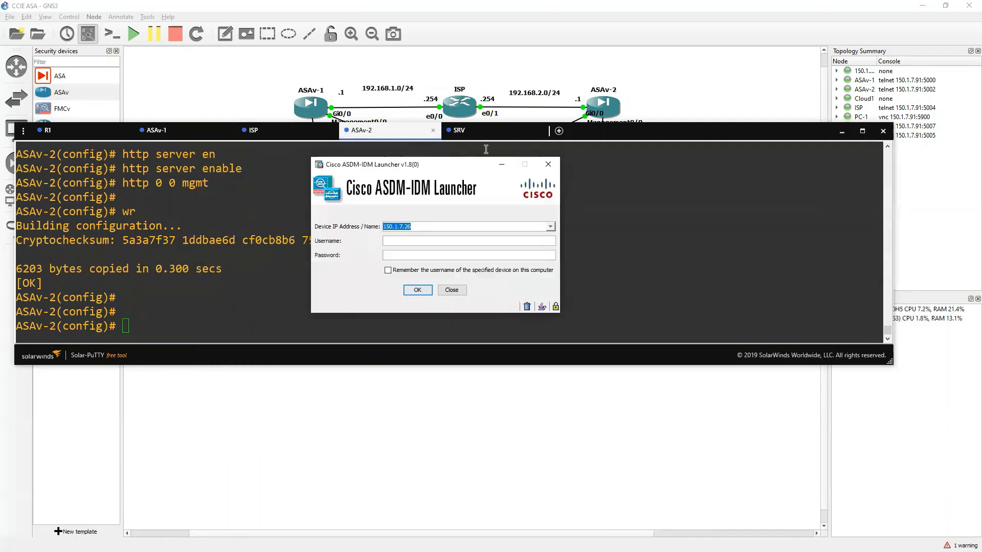
pyautogui.click(418, 288)
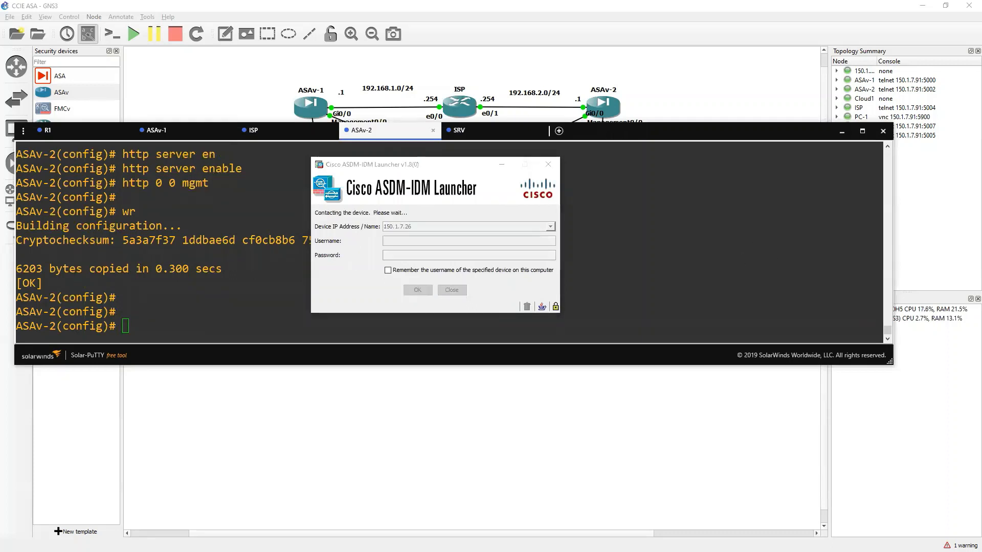
pyautogui.click(537, 298)
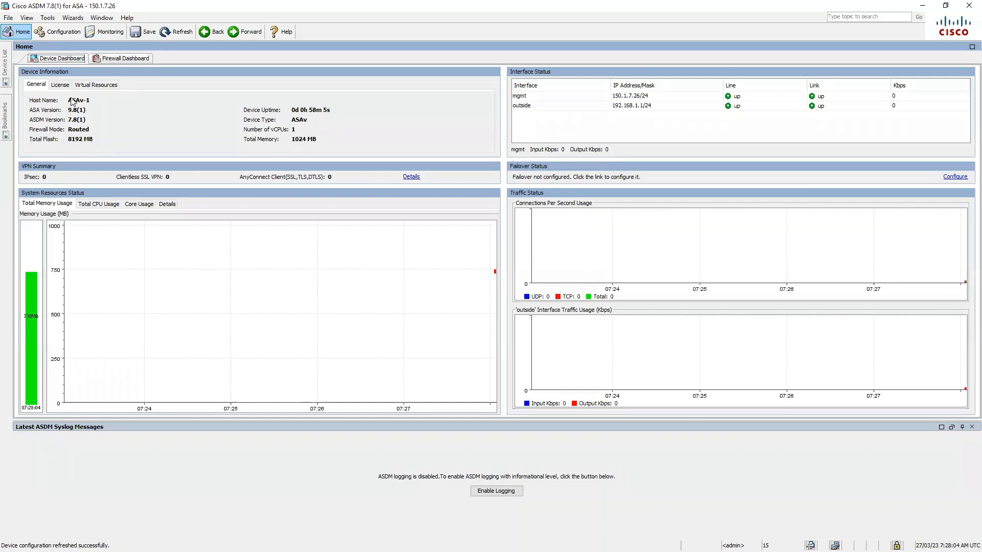
# Open Configuration > Device Setup > Interfaces and inspect GigabitEthernet0/0 without changes.
pyautogui.click(61, 32)
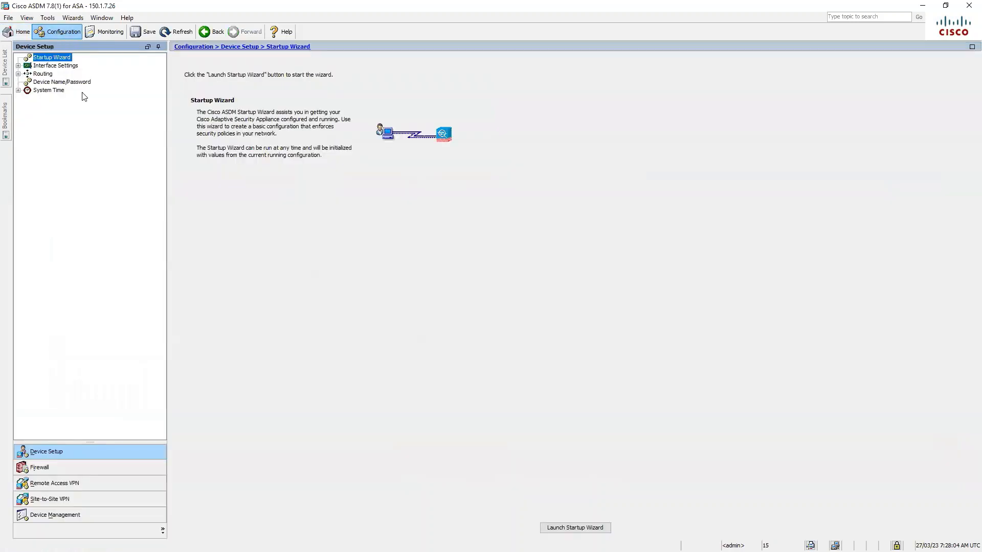
pyautogui.click(57, 65)
pyautogui.click(61, 74)
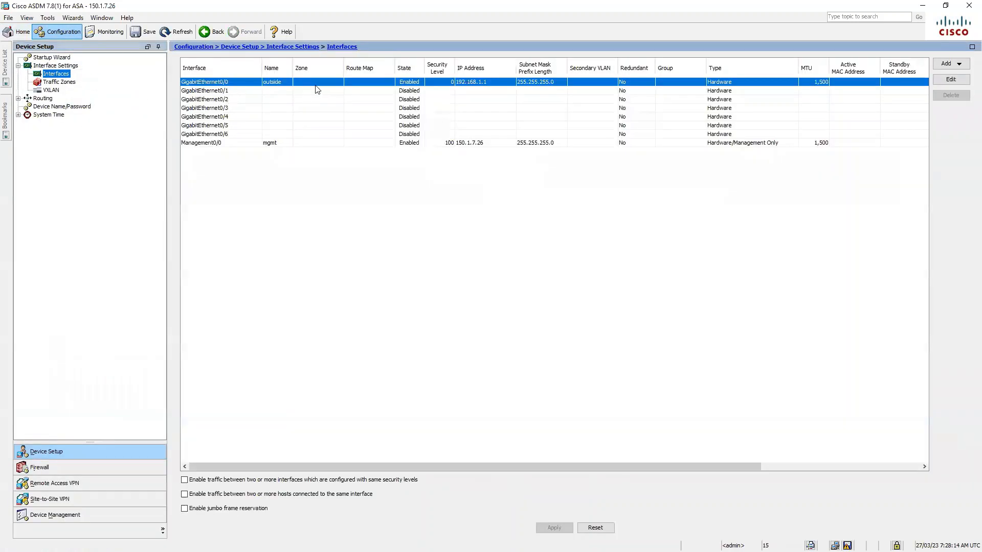
pyautogui.click(935, 82)
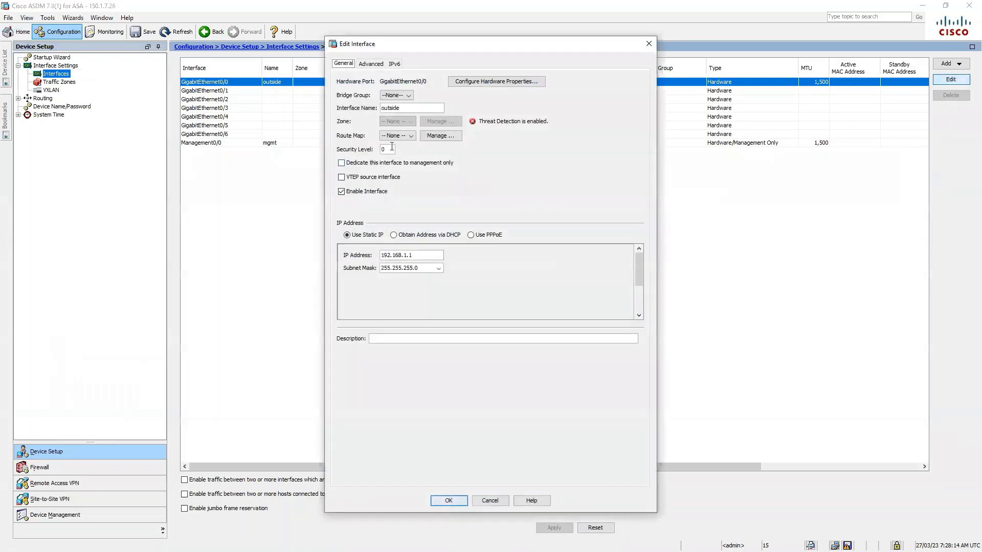
pyautogui.click(447, 500)
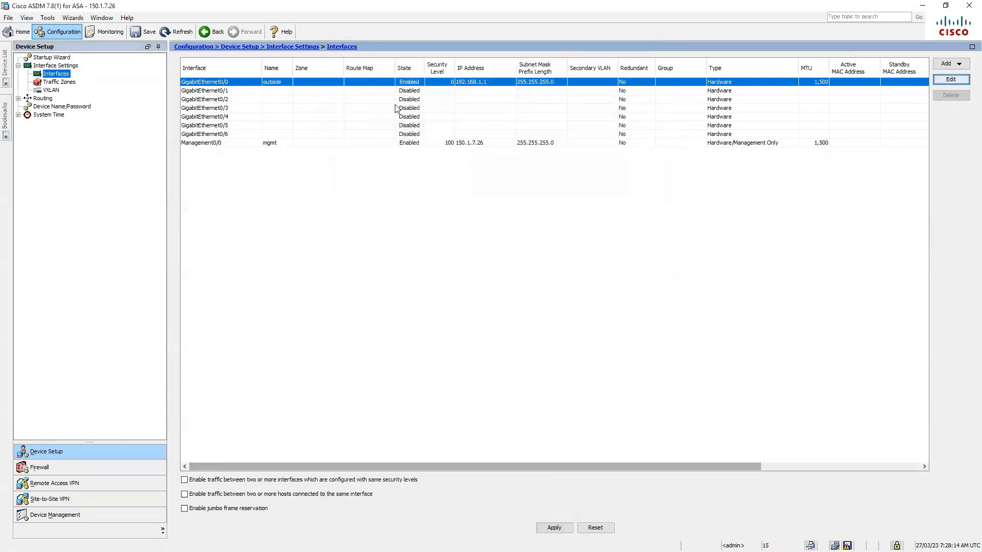
# Make GigabitEthernet0/1 enabled inside, level 100, 10.1.1.1/255.255.255.0, and apply it.
pyautogui.click(818, 91)
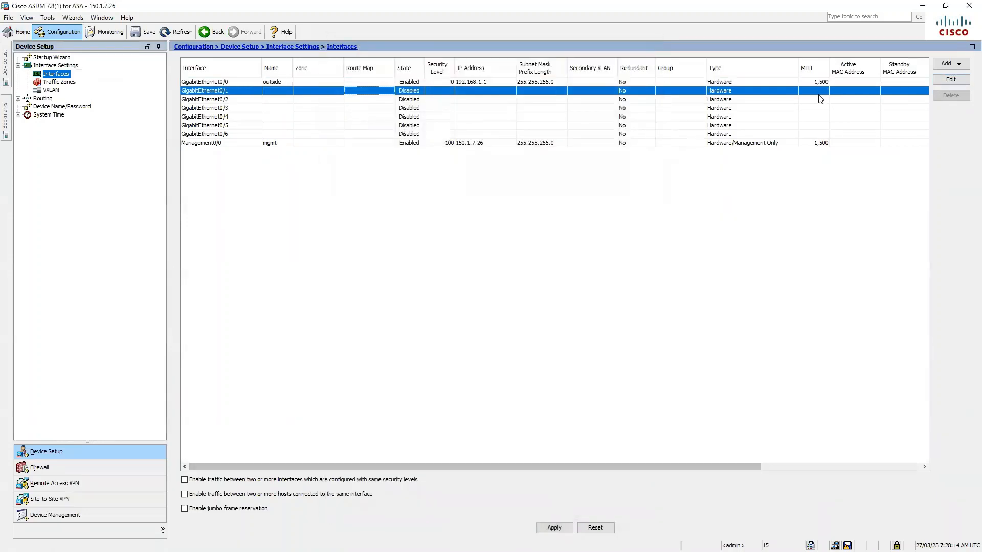
pyautogui.click(950, 80)
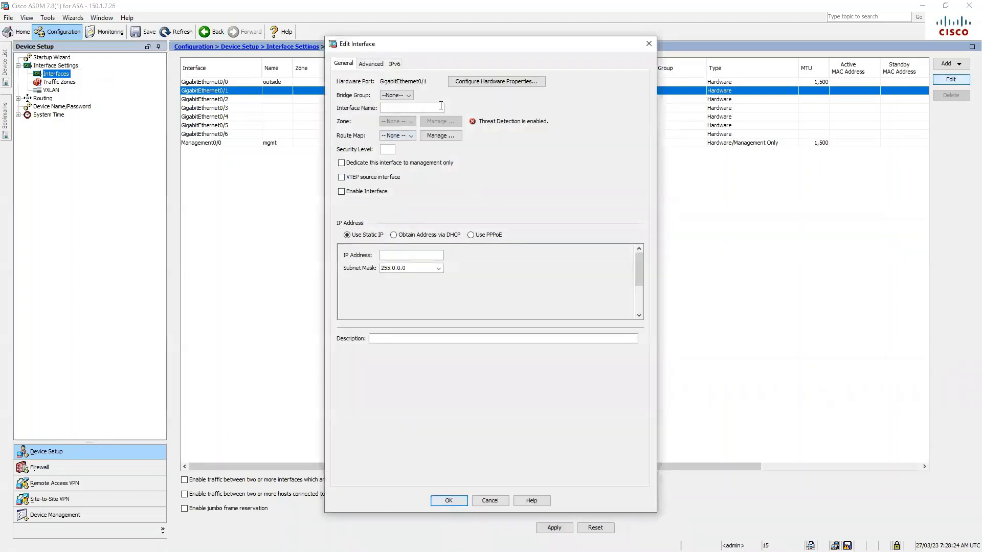
pyautogui.click(385, 148)
pyautogui.click(341, 193)
pyautogui.click(389, 254)
pyautogui.write('10.1.1.1')
pyautogui.click(438, 268)
pyautogui.click(406, 284)
pyautogui.click(452, 501)
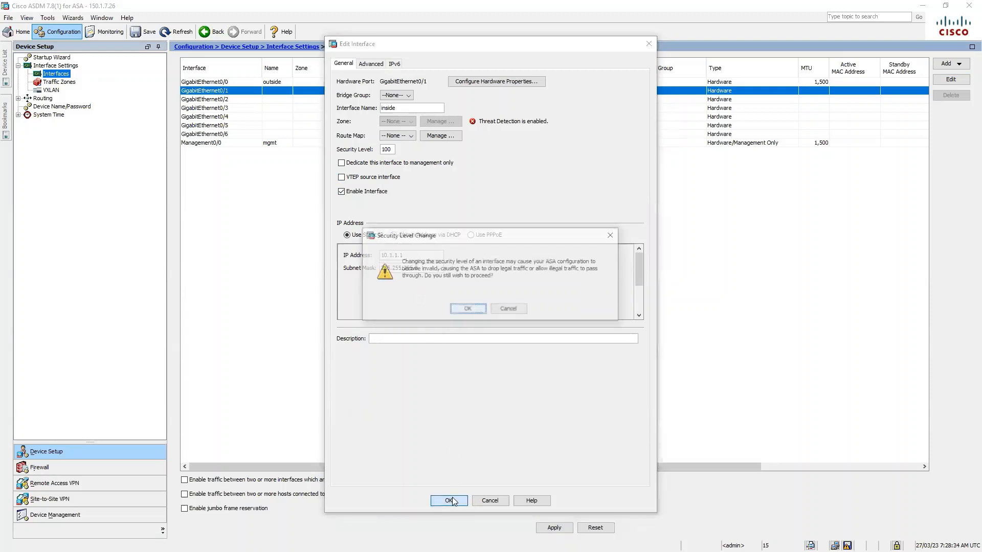
pyautogui.click(468, 309)
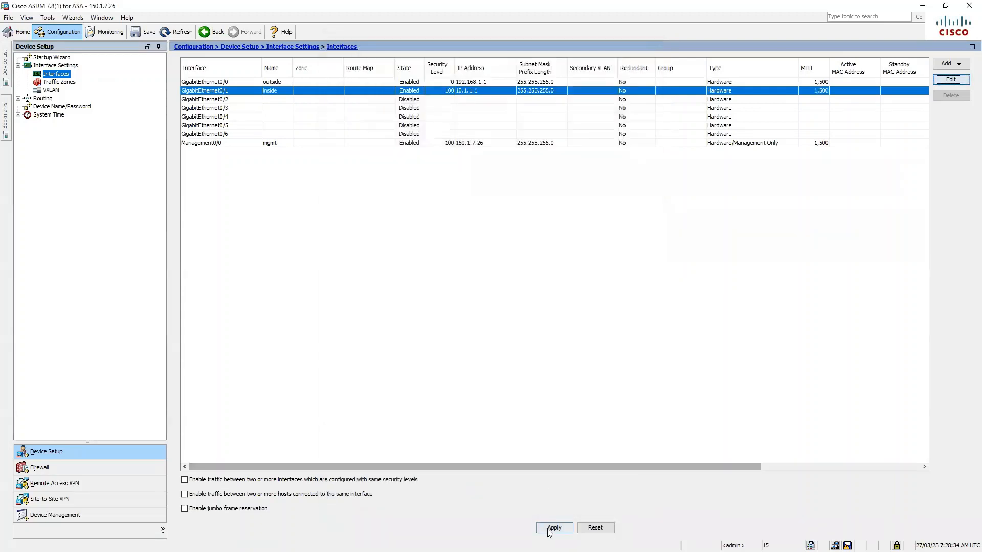
pyautogui.click(548, 530)
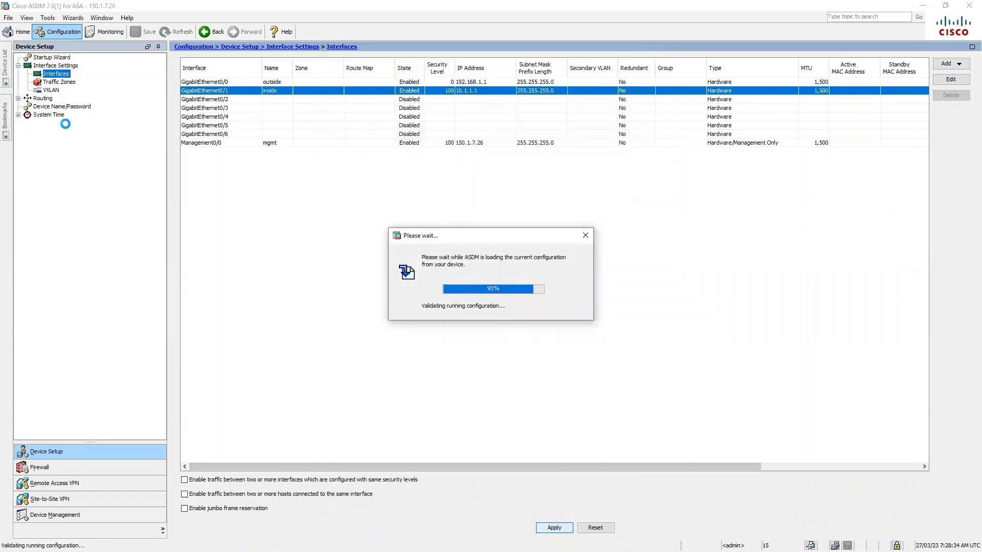
pyautogui.click(44, 99)
# Add and apply a static route for any4 via outside to gateway 192.168.1.254.
pyautogui.click(60, 107)
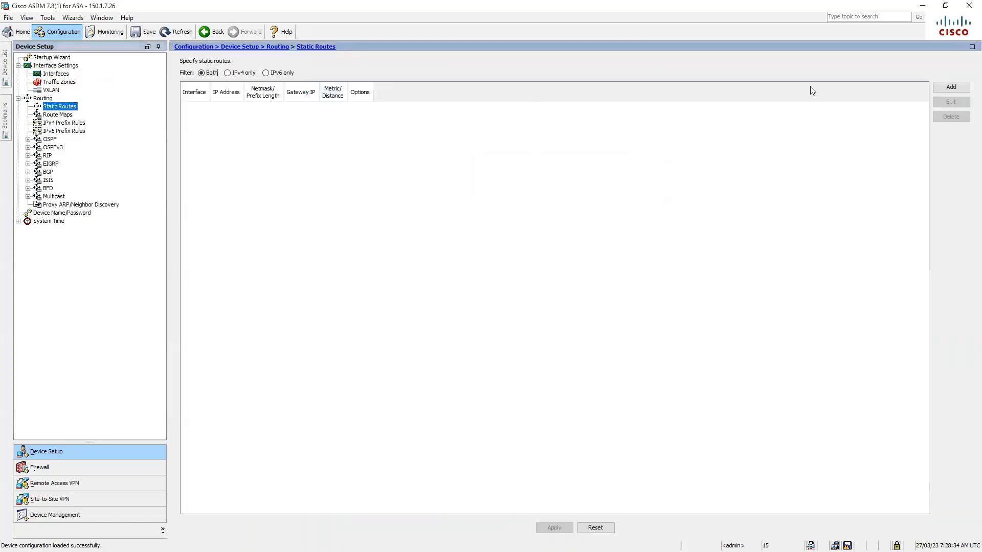
pyautogui.click(941, 88)
pyautogui.click(491, 221)
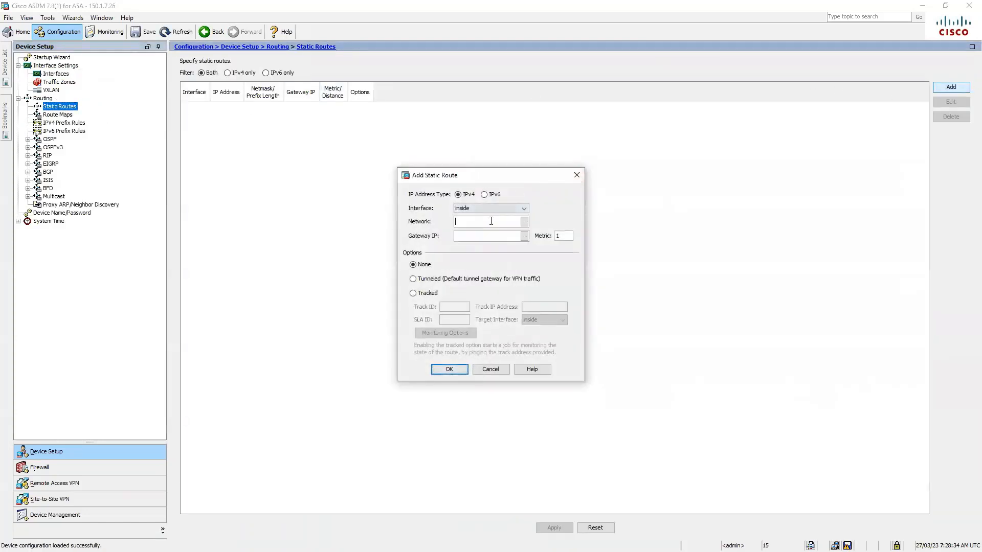
pyautogui.write('any4')
pyautogui.click(523, 209)
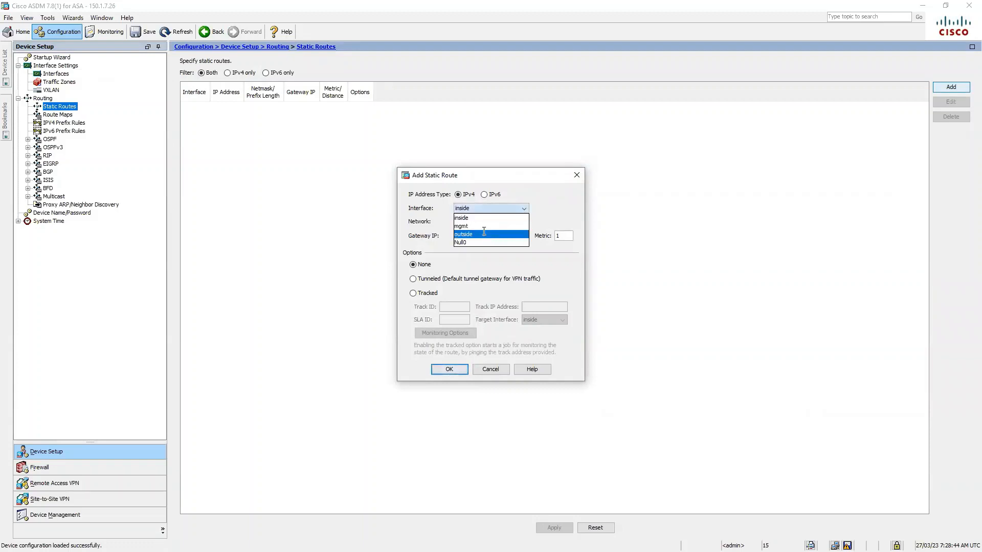
pyautogui.click(486, 232)
pyautogui.click(487, 238)
pyautogui.write('192.')
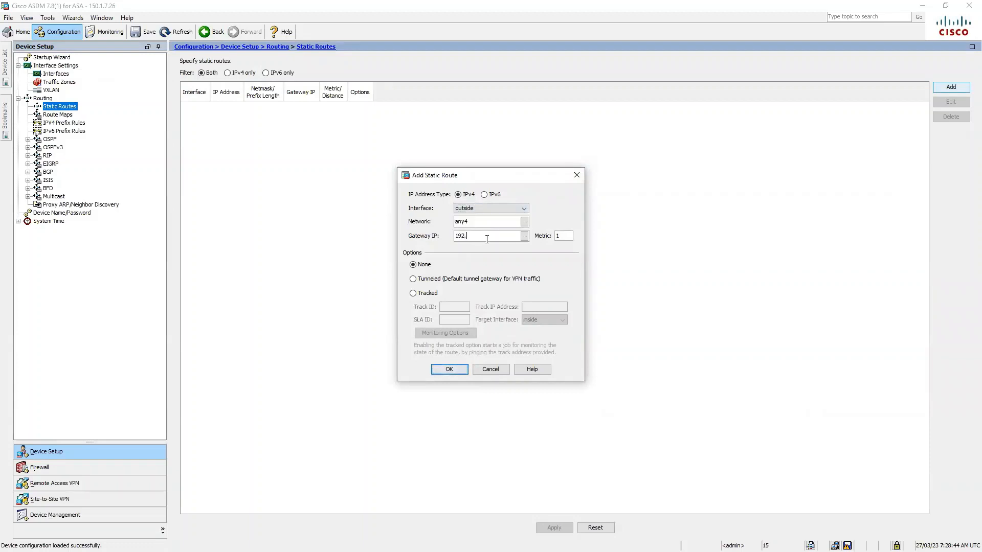
pyautogui.write('168.1.254')
pyautogui.click(449, 373)
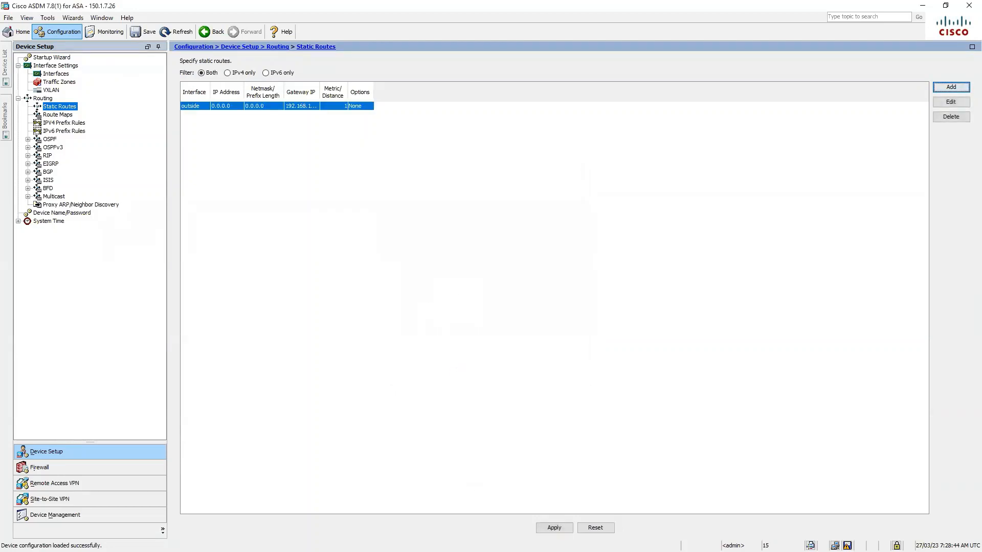
pyautogui.click(557, 527)
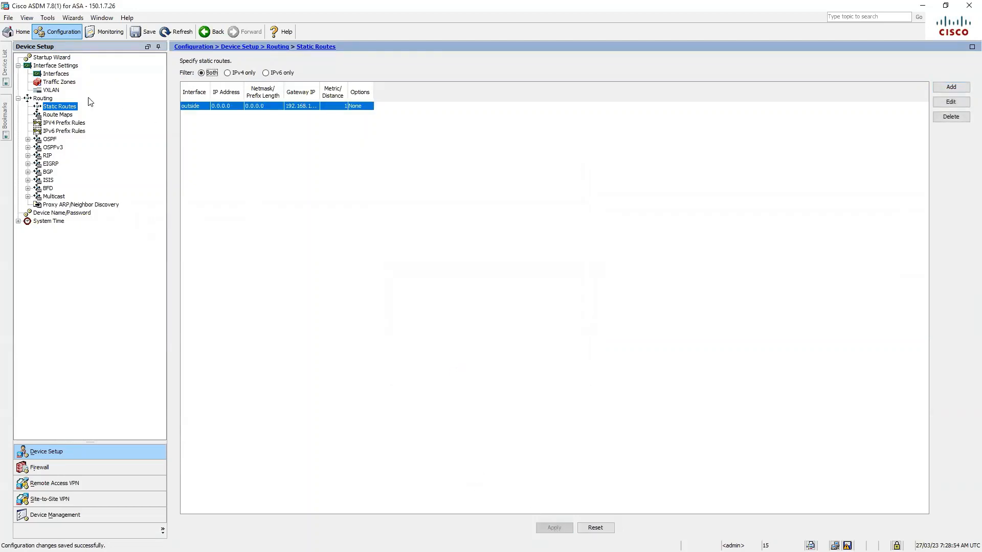
# Save ASAv-1's configuration, then connect and log in to 150.1.7.27 from the device list.
pyautogui.click(4, 60)
pyautogui.click(67, 88)
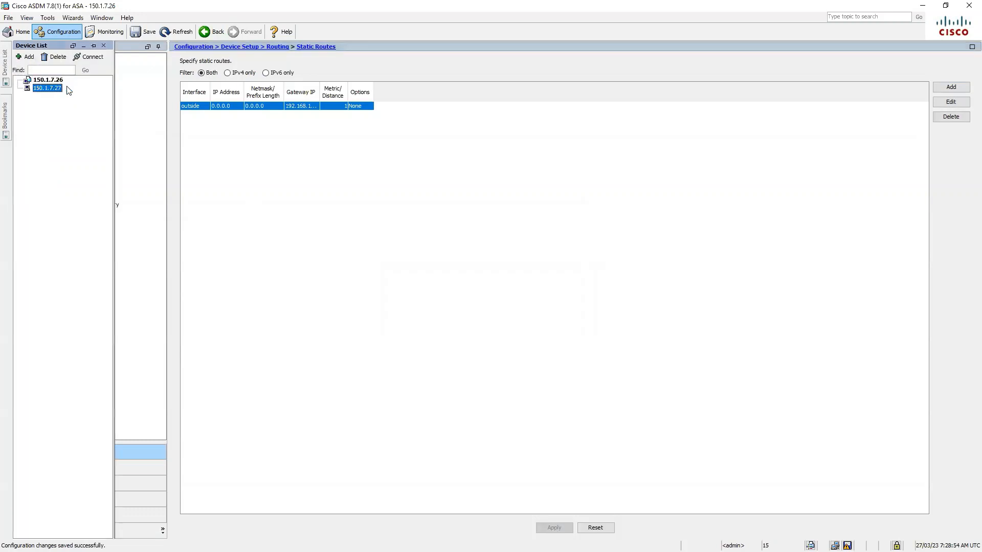
pyautogui.click(98, 59)
pyautogui.click(461, 305)
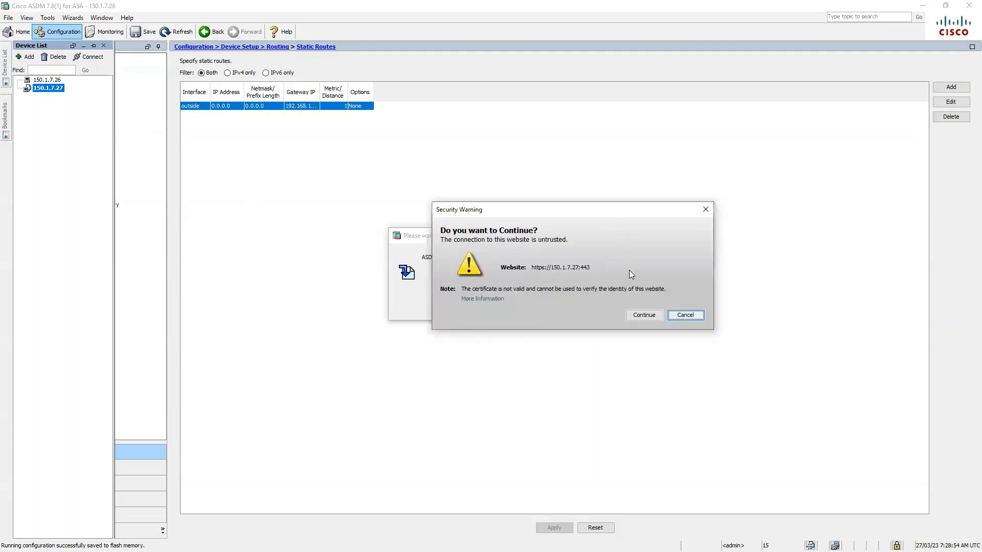
pyautogui.click(643, 315)
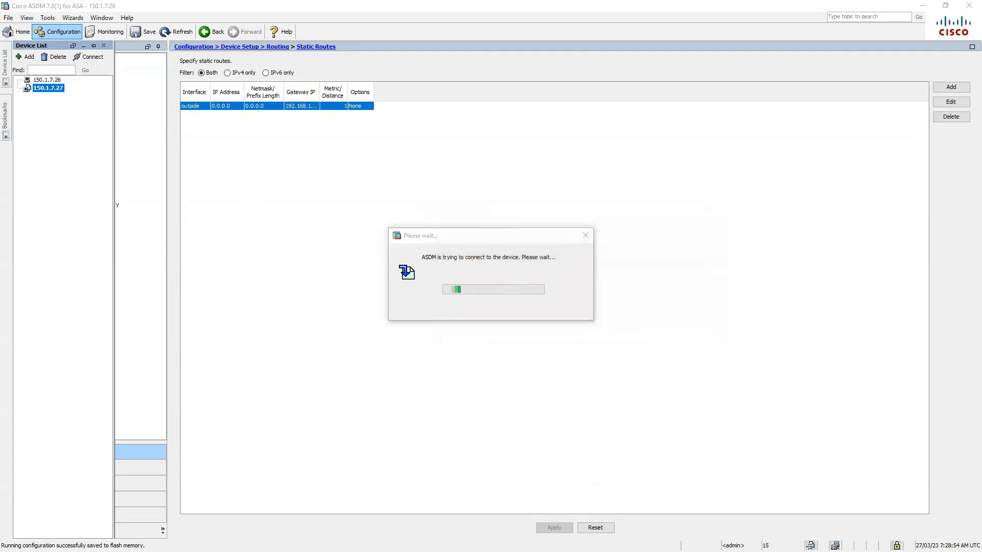
pyautogui.click(442, 252)
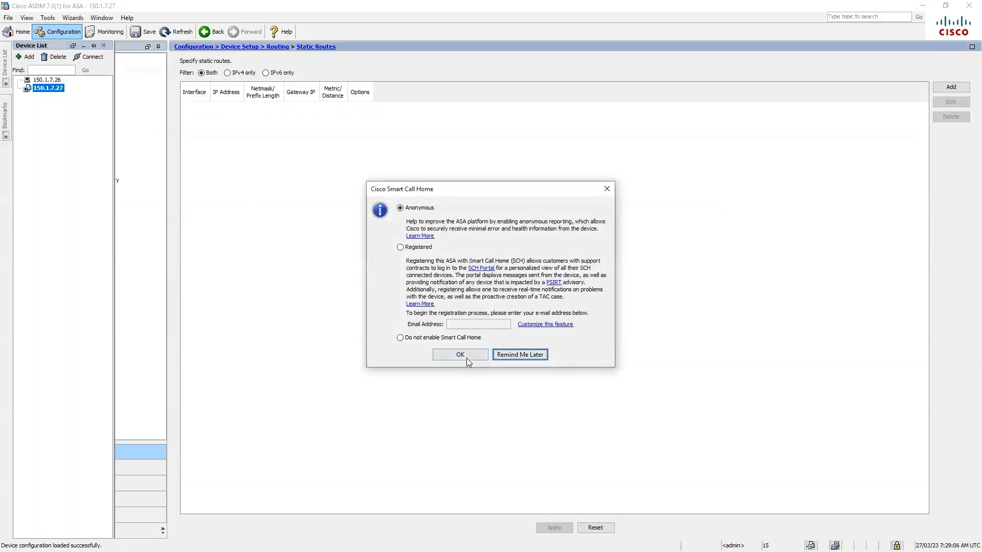
pyautogui.click(466, 357)
pyautogui.click(498, 313)
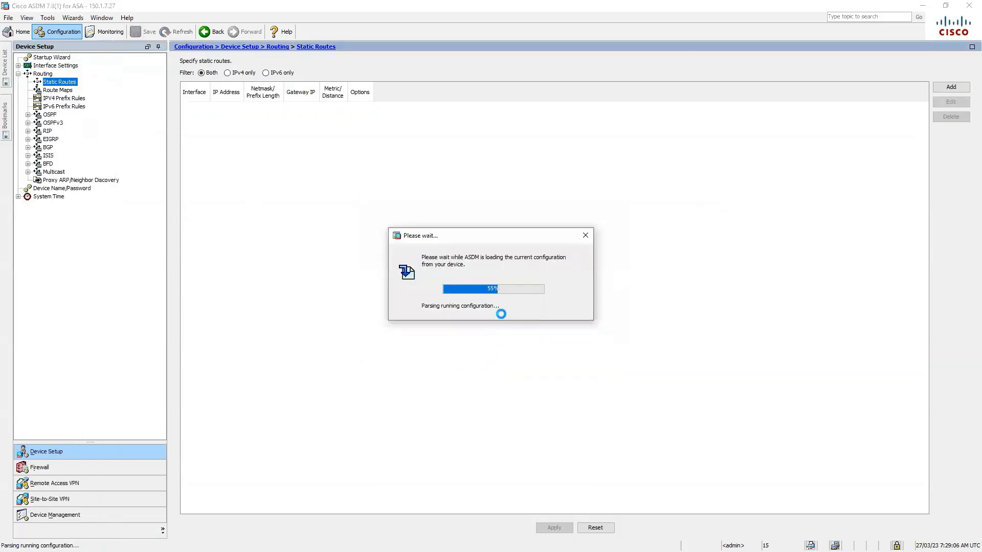
# Make GigabitEthernet0/0 the enabled outside interface at 192.168.2.1/255.255.255.0.
pyautogui.doubleClick(59, 65)
pyautogui.click(56, 74)
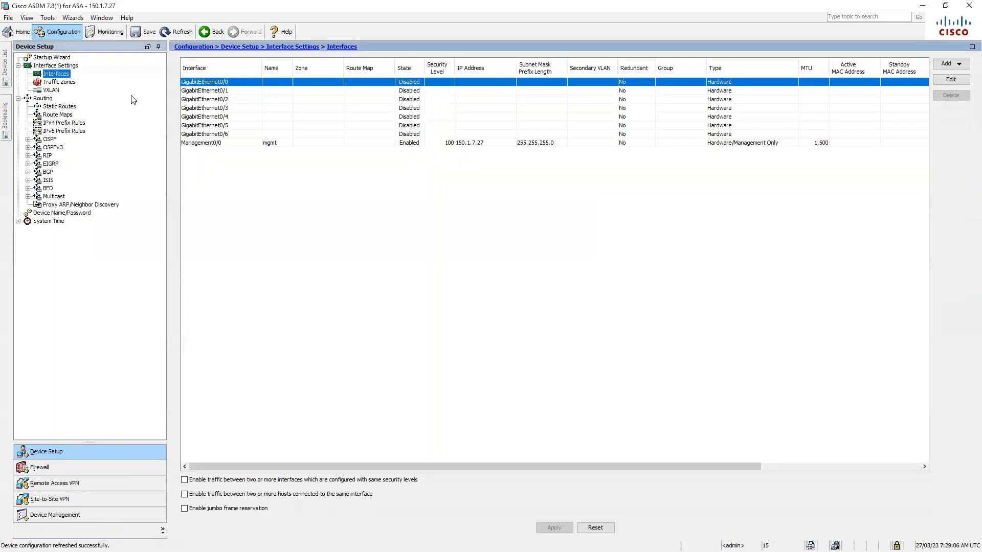
pyautogui.click(949, 82)
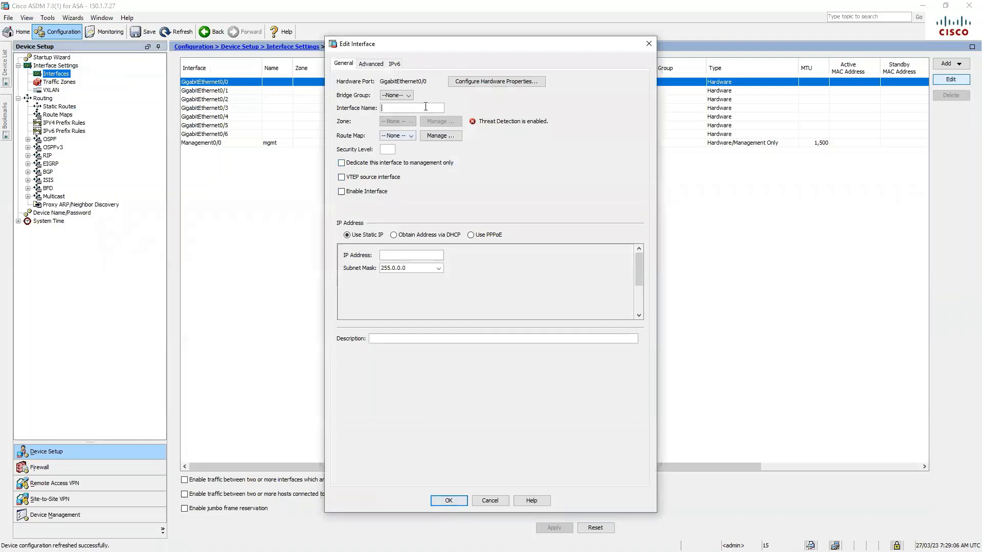
pyautogui.write('outside')
pyautogui.click(390, 149)
pyautogui.click(341, 192)
pyautogui.click(414, 255)
pyautogui.write('192.168.2.1')
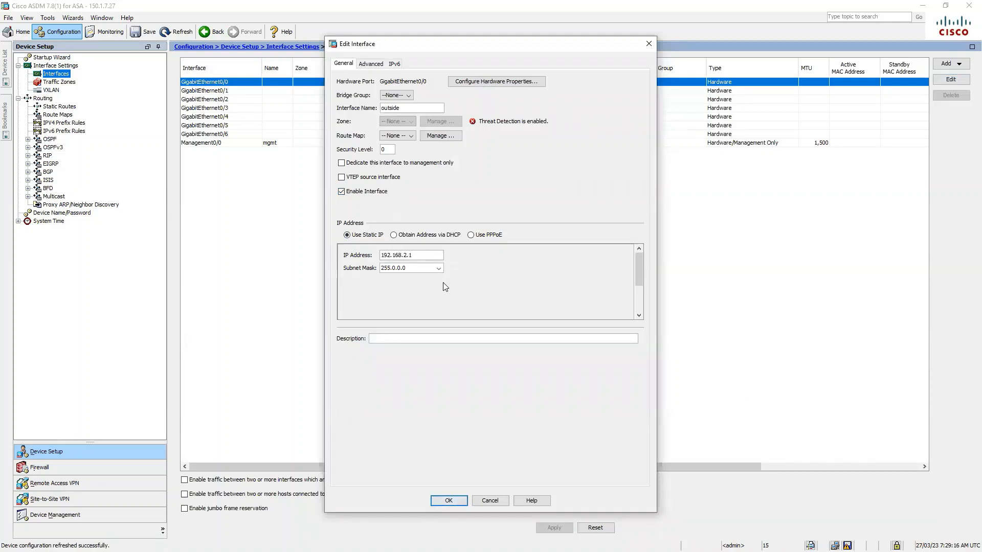
pyautogui.click(438, 268)
pyautogui.click(406, 279)
pyautogui.click(446, 501)
pyautogui.click(468, 309)
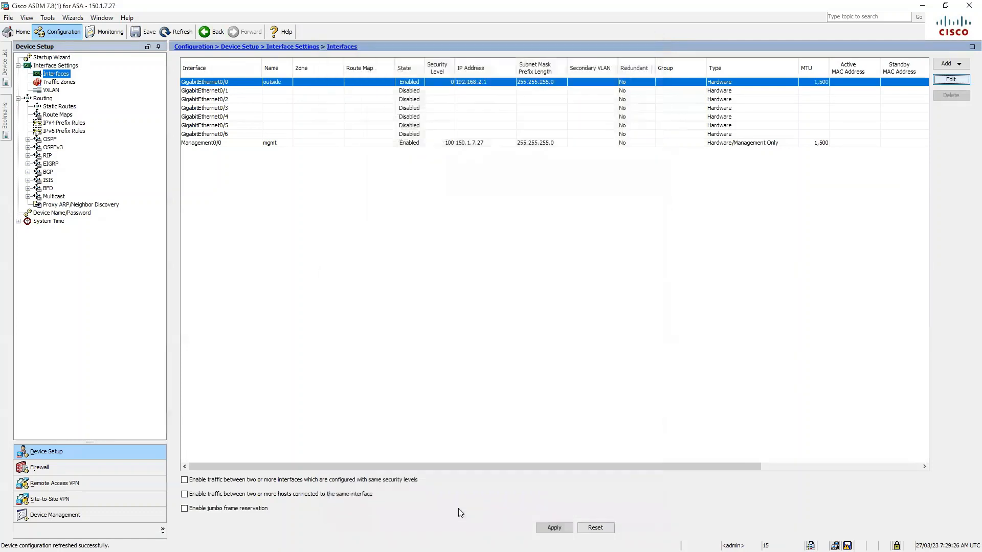
# Make GigabitEthernet0/1 the enabled inside interface, security level 100, 12.1.1.1/255.255.255.0, and apply.
pyautogui.click(783, 90)
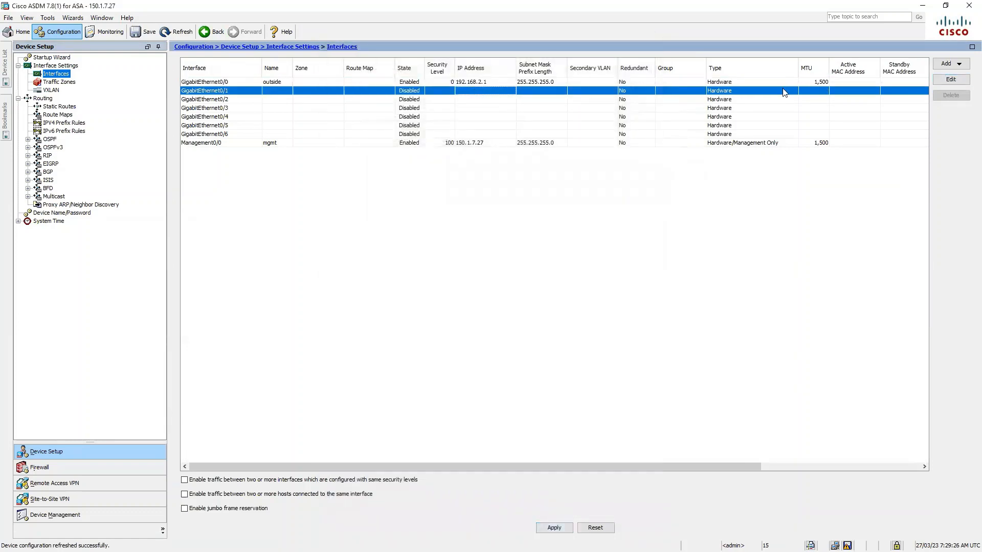
pyautogui.click(957, 81)
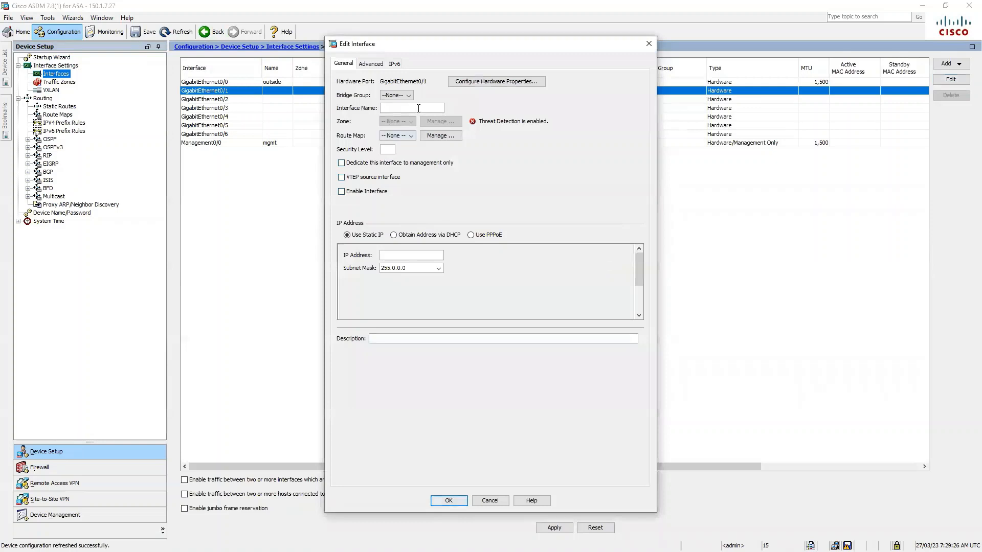
pyautogui.write('inside')
pyautogui.click(393, 148)
pyautogui.write('100')
pyautogui.click(342, 191)
pyautogui.click(428, 254)
pyautogui.write('12.1.1.1')
pyautogui.click(413, 285)
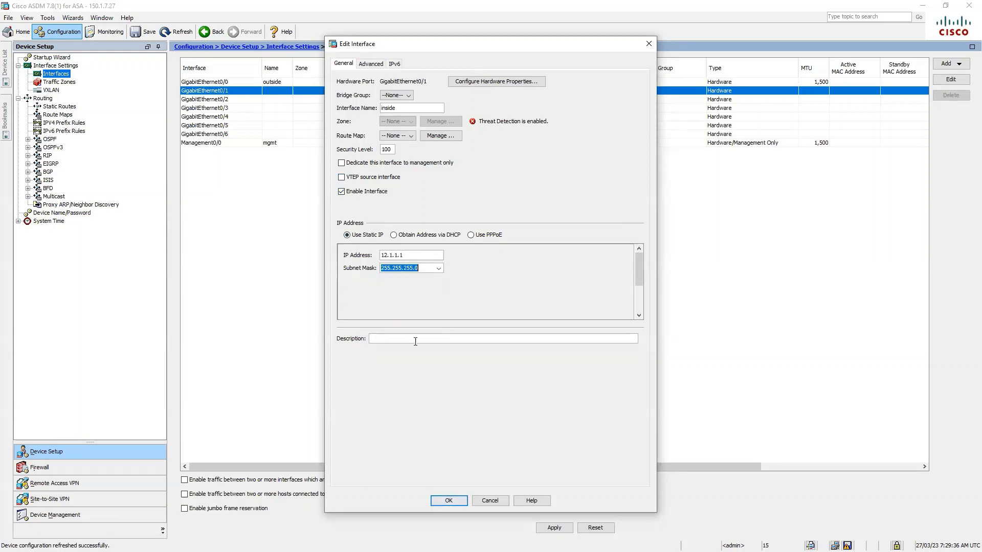
pyautogui.click(450, 501)
pyautogui.click(467, 312)
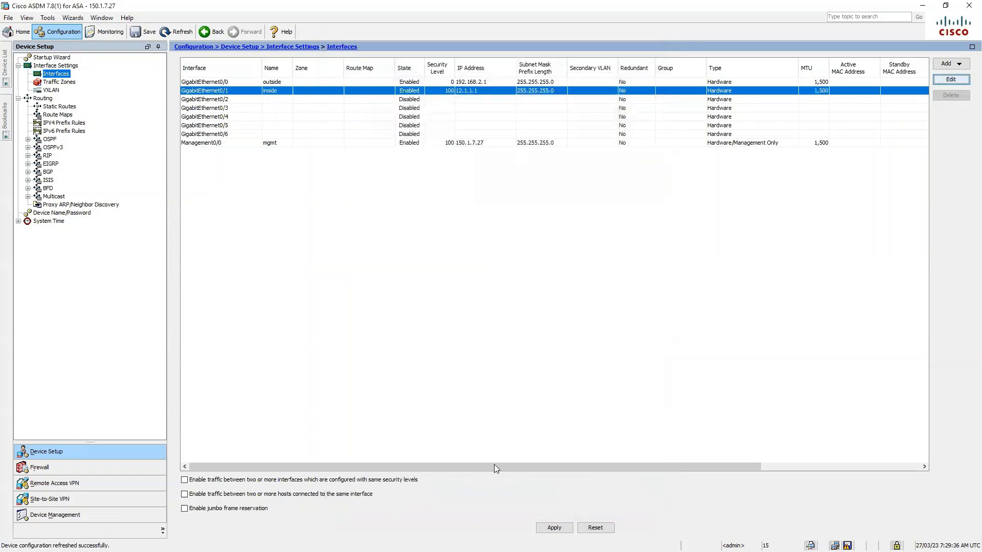
pyautogui.click(553, 528)
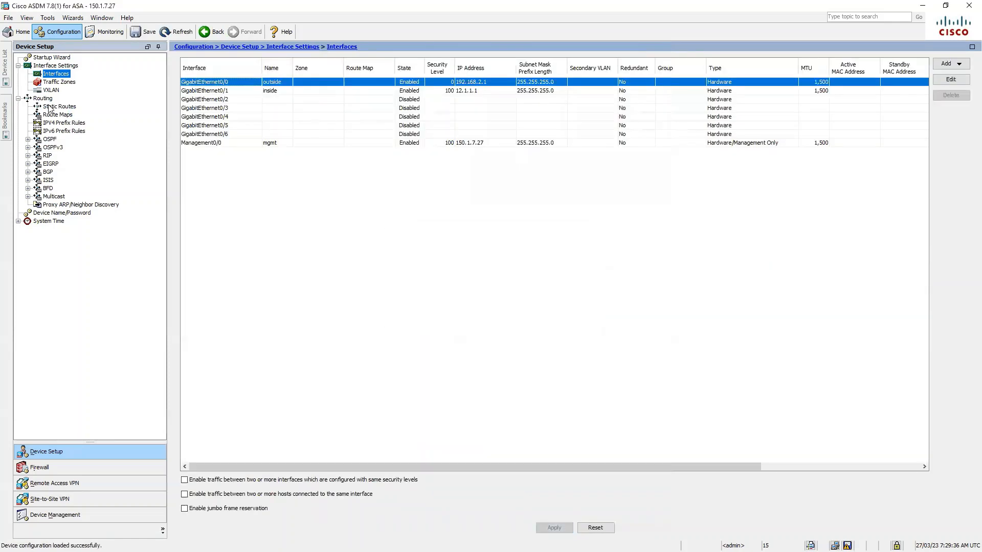
# Add a static default route (any4) out the outside interface via gateway 192.168.2.254.
pyautogui.click(52, 106)
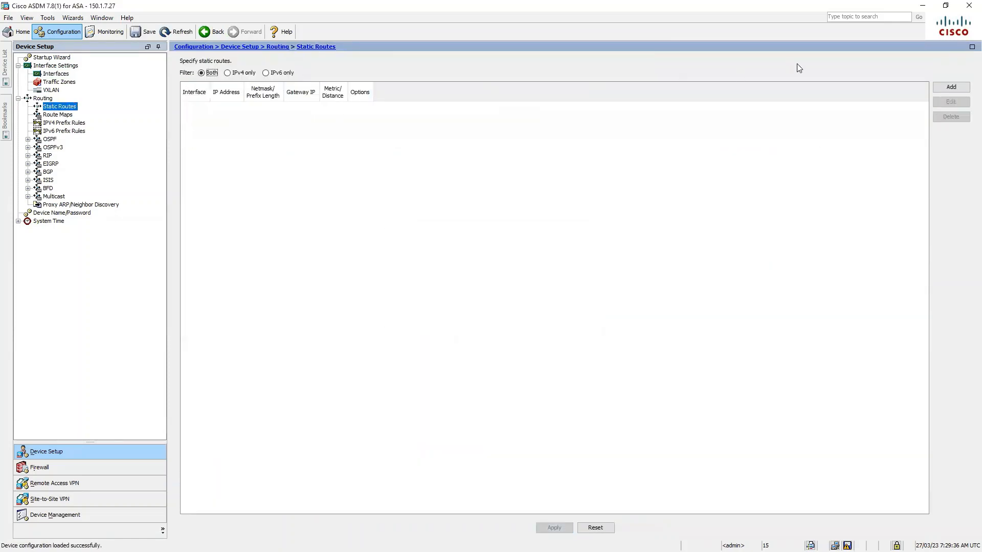
pyautogui.click(950, 86)
pyautogui.click(511, 209)
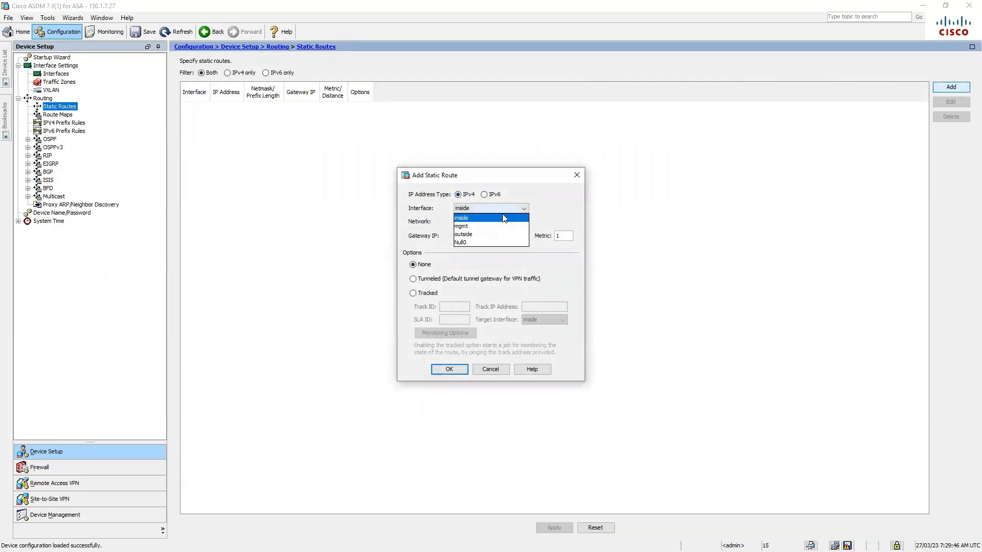
pyautogui.click(496, 233)
pyautogui.click(509, 220)
pyautogui.write('0.0.0')
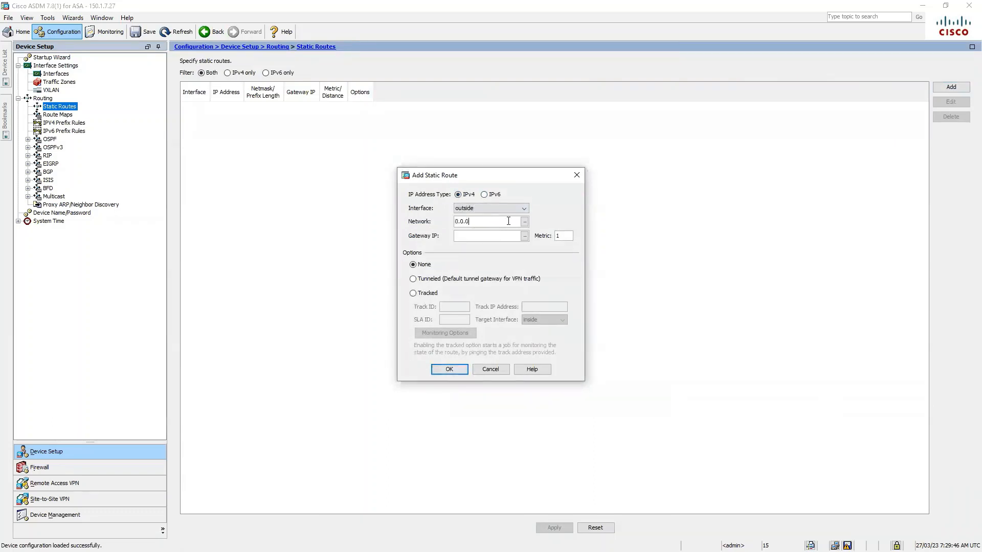
pyautogui.click(462, 230)
pyautogui.click(485, 239)
pyautogui.write('192.168.2.254')
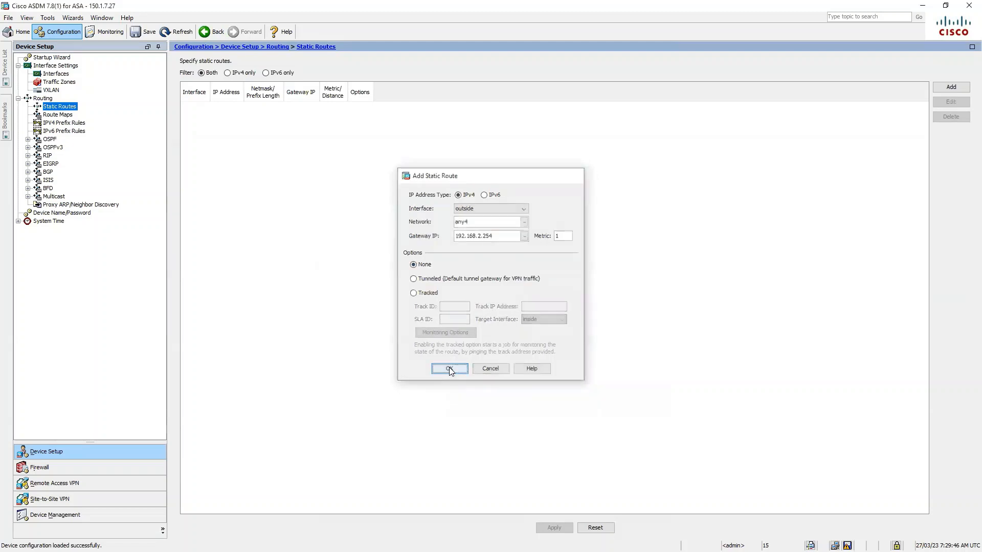
pyautogui.click(448, 368)
# Apply the new route and save the running configuration to flash.
pyautogui.click(553, 528)
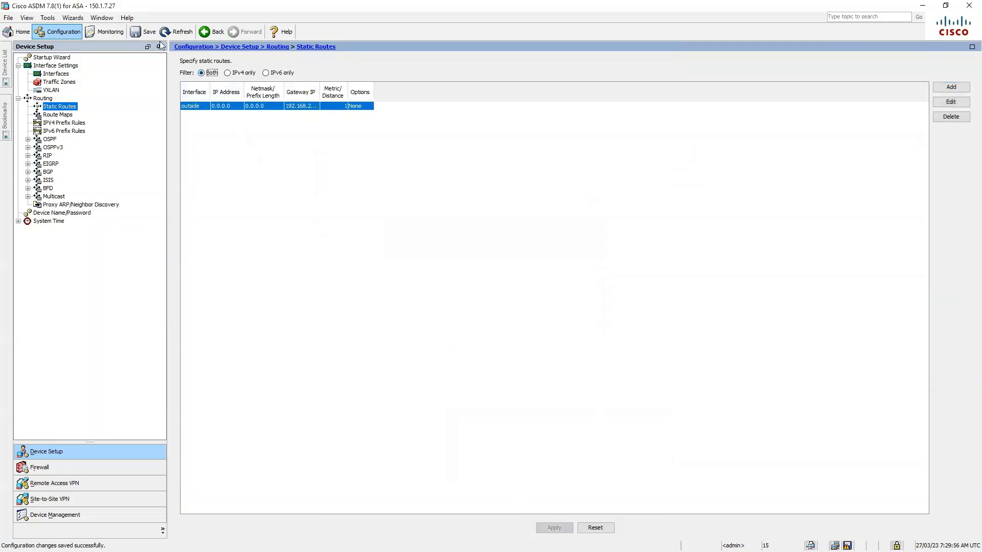
pyautogui.click(140, 36)
pyautogui.click(51, 21)
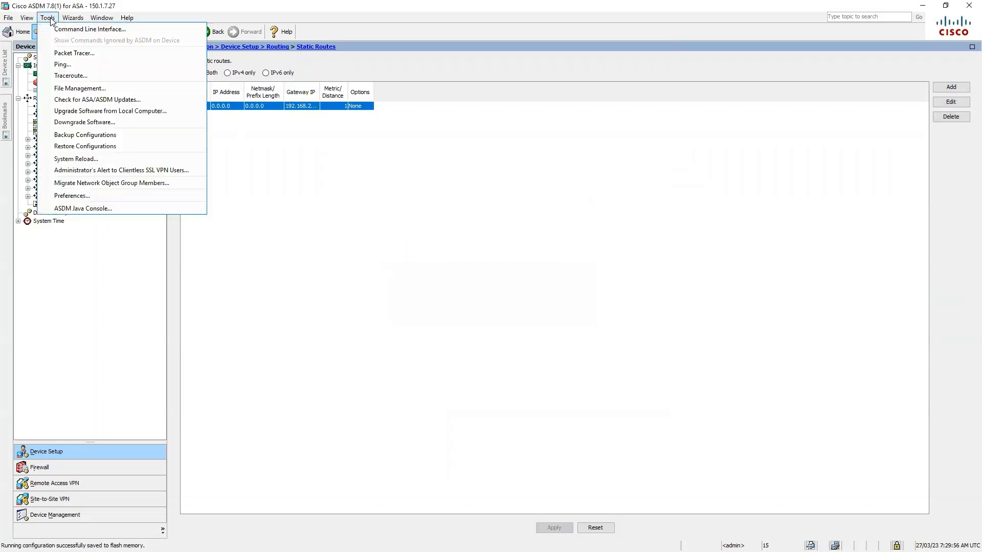
pyautogui.click(64, 62)
pyautogui.click(473, 185)
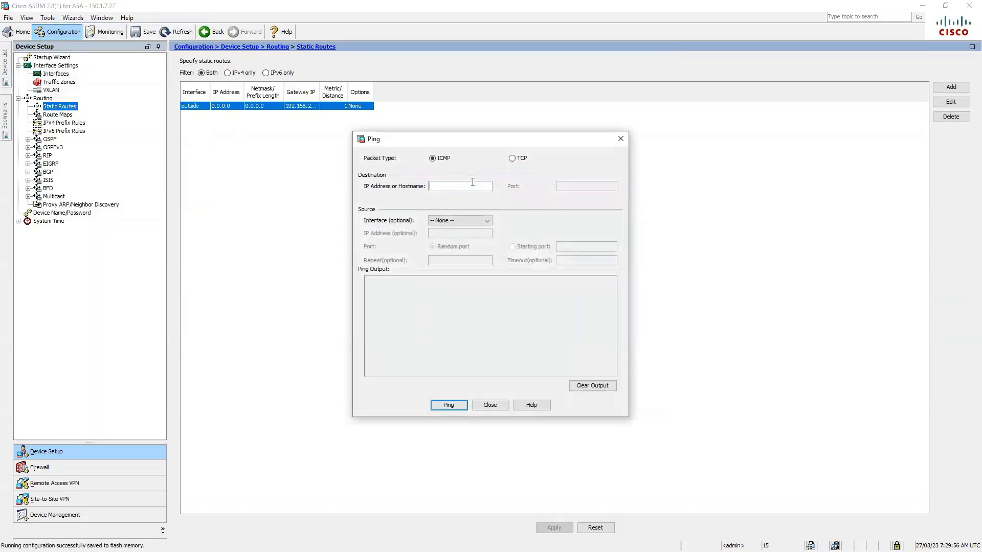
pyautogui.write('192.168.1.1')
pyautogui.click(448, 404)
pyautogui.moveTo(379, 295); pyautogui.dragTo(361, 295)
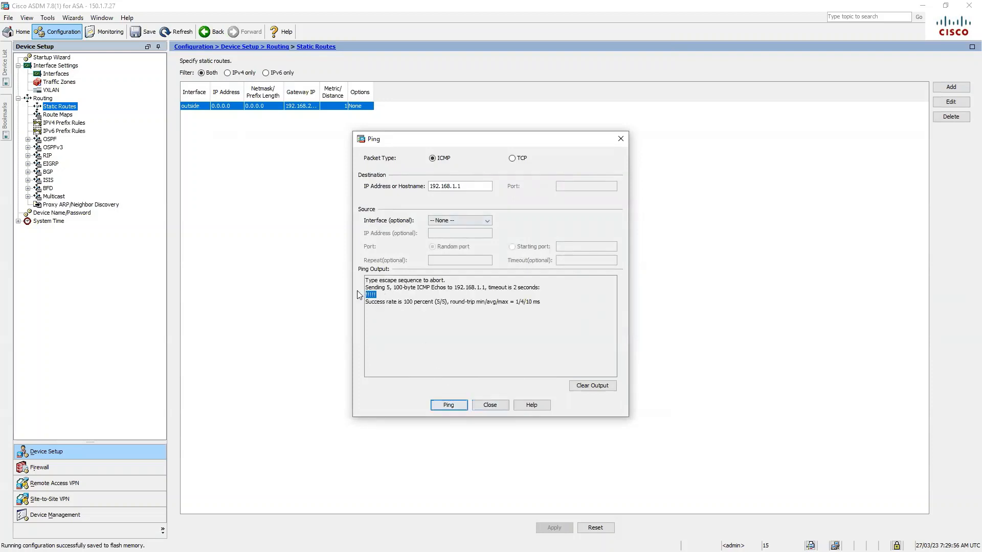
pyautogui.click(498, 405)
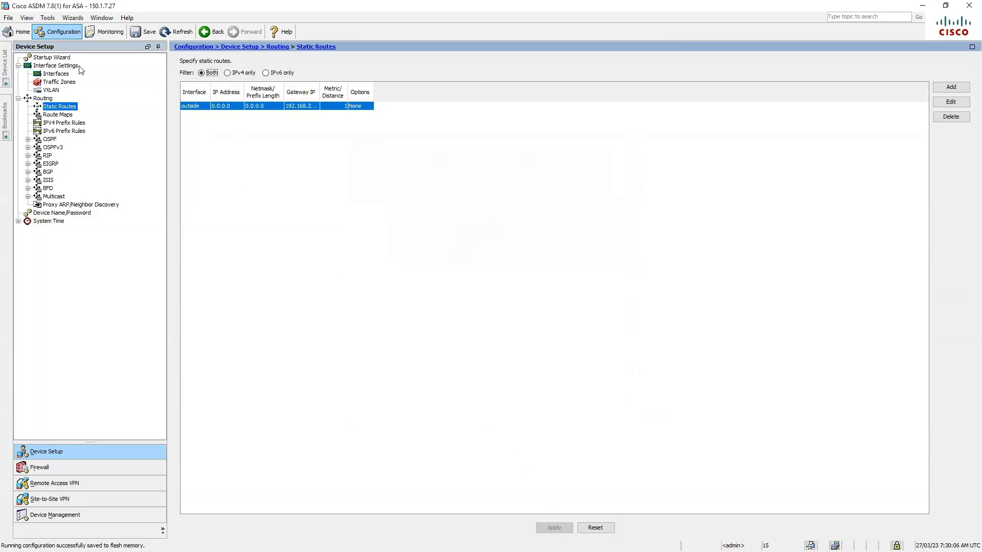
pyautogui.click(6, 73)
# Connect to the firewall at 150.1.7.26 and start the Site-to-site VPN Wizard.
pyautogui.click(48, 79)
pyautogui.click(88, 56)
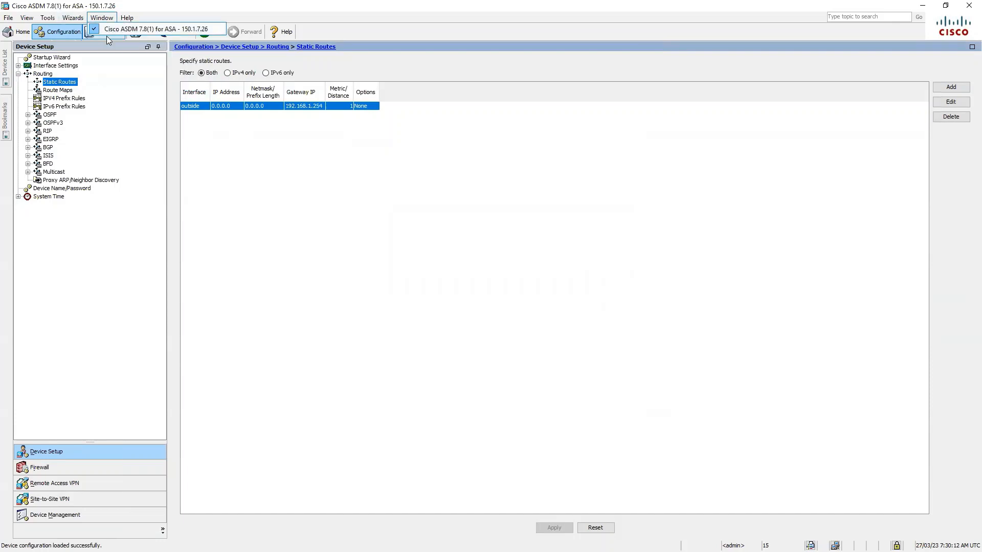
pyautogui.click(77, 18)
pyautogui.moveTo(124, 40)
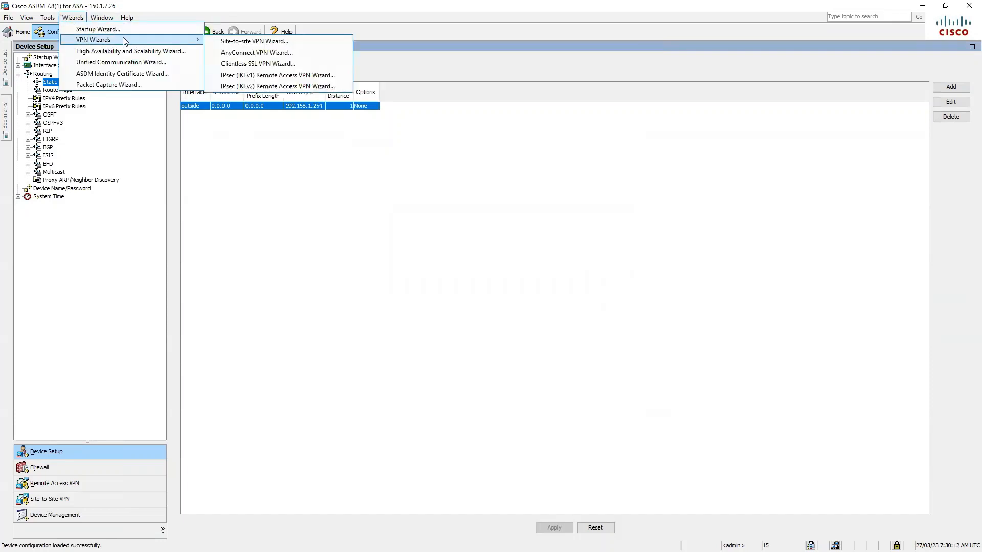
pyautogui.click(254, 41)
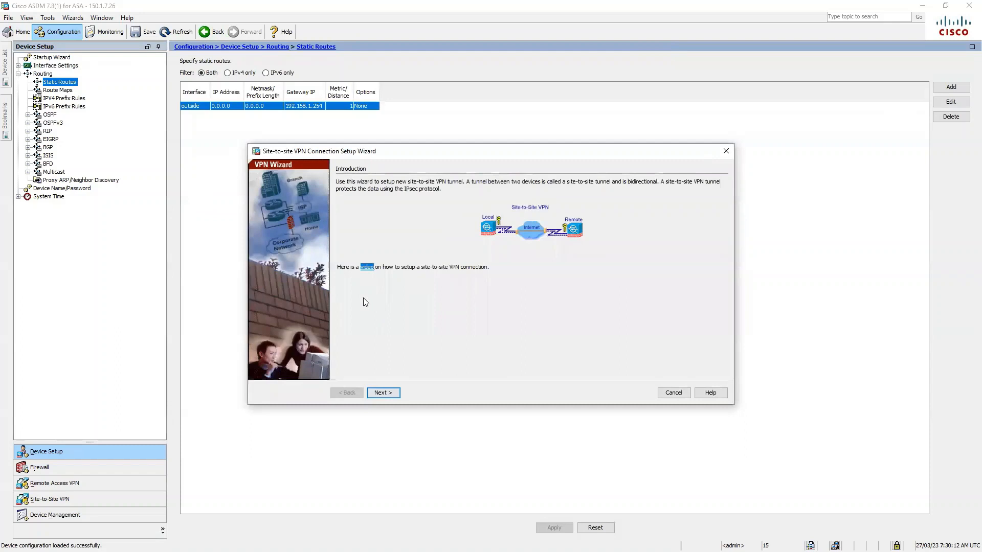
pyautogui.click(388, 394)
# Enter the peer address and protect traffic from 10.1.1.0/24 to 12.1.1.0/24.
pyautogui.write('19')
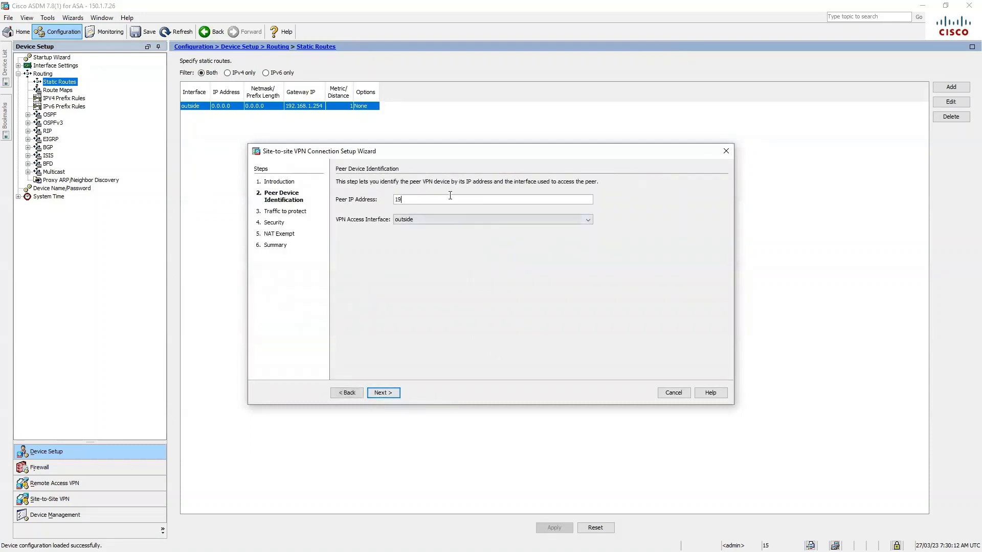
pyautogui.write('2.168')
pyautogui.press('BackSpace')
pyautogui.press('BackSpace')
pyautogui.click(394, 396)
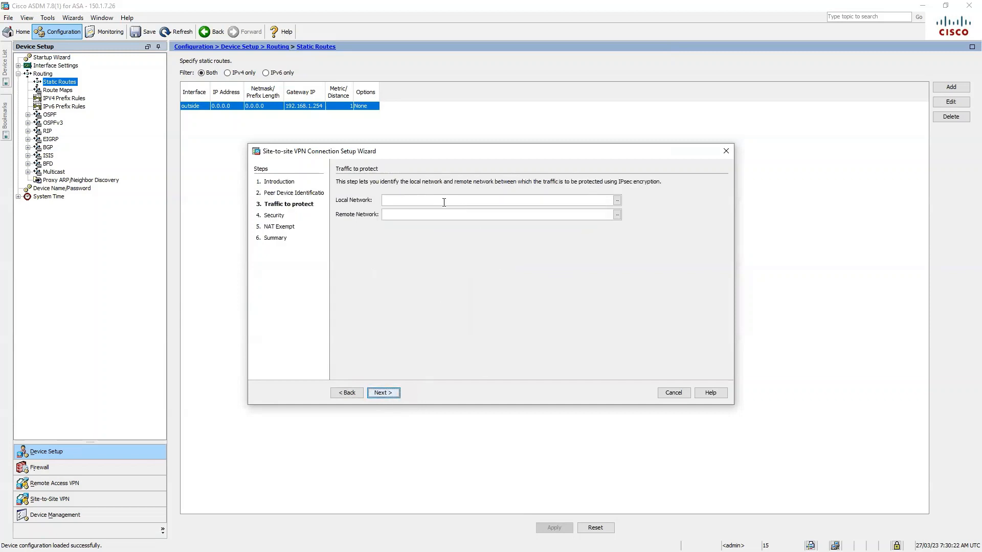
pyautogui.click(443, 202)
pyautogui.write('10.1.1.0/')
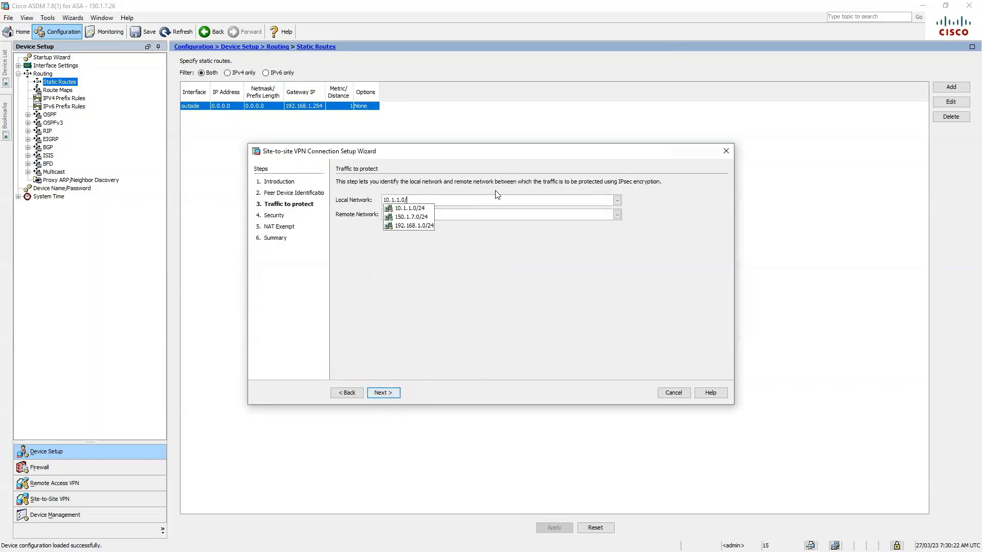
pyautogui.write('24')
pyautogui.press('Tab')
pyautogui.write('1')
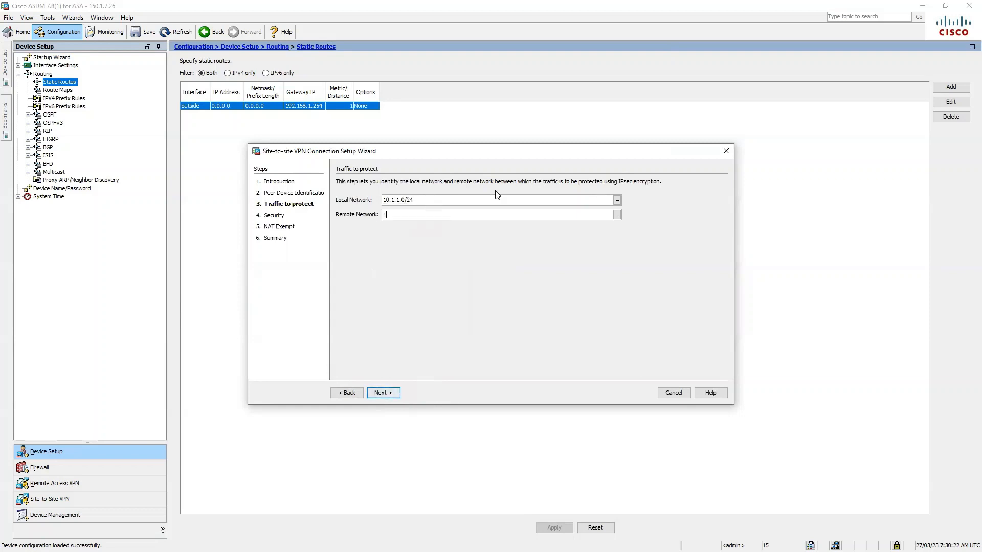
pyautogui.write('2.1.1.0/24')
pyautogui.click(393, 390)
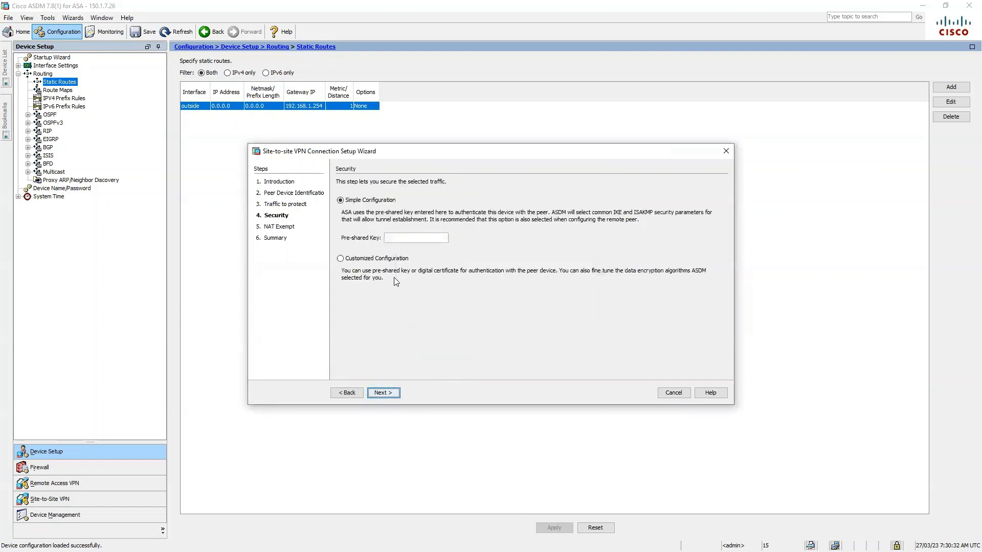
# Set the pre-shared key and enable NAT exemption for the local network.
pyautogui.click(424, 238)
pyautogui.write('cisco')
pyautogui.click(395, 393)
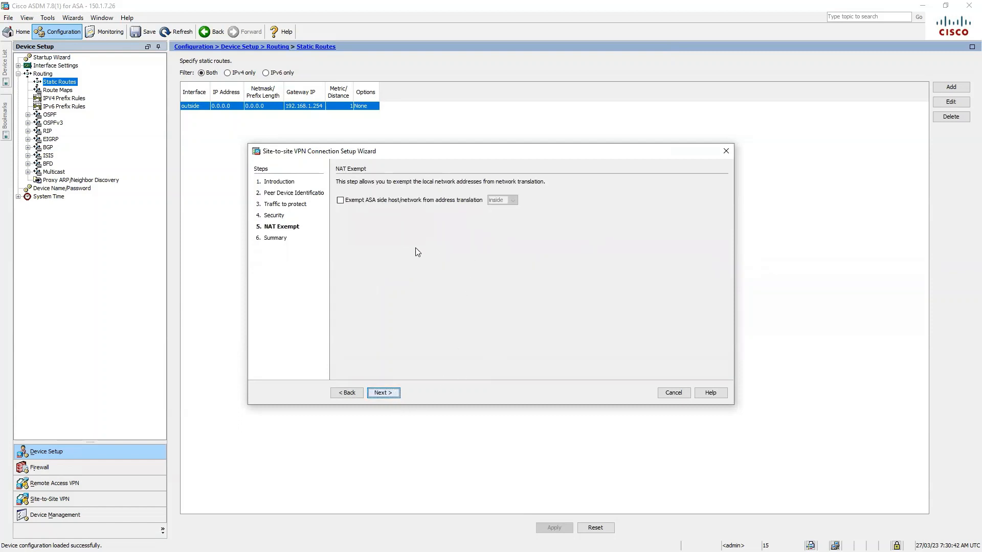
pyautogui.click(339, 200)
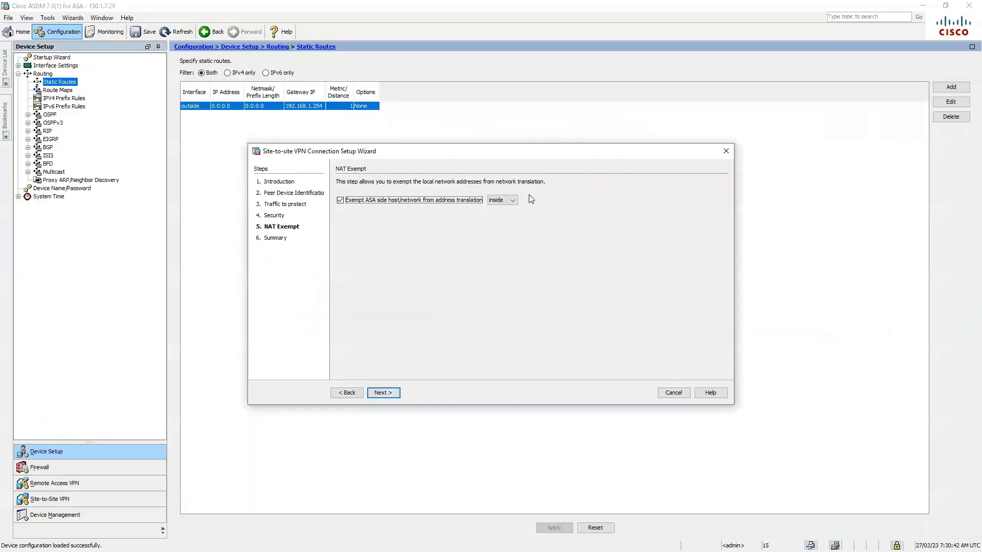
pyautogui.click(502, 200)
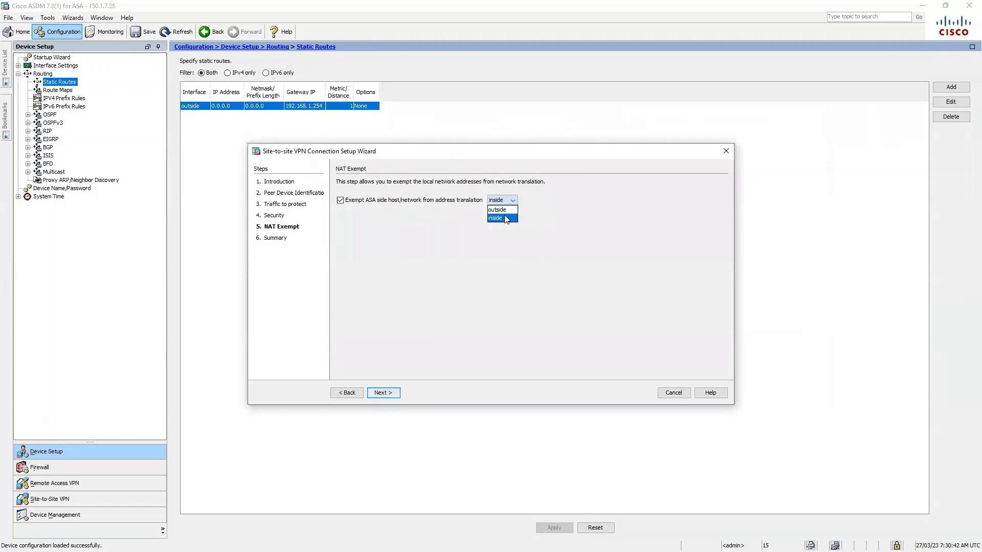
# Turn NAT exemption back off and finish the wizard to create the 192.168.2.1 profile.
pyautogui.click(505, 219)
pyautogui.click(509, 210)
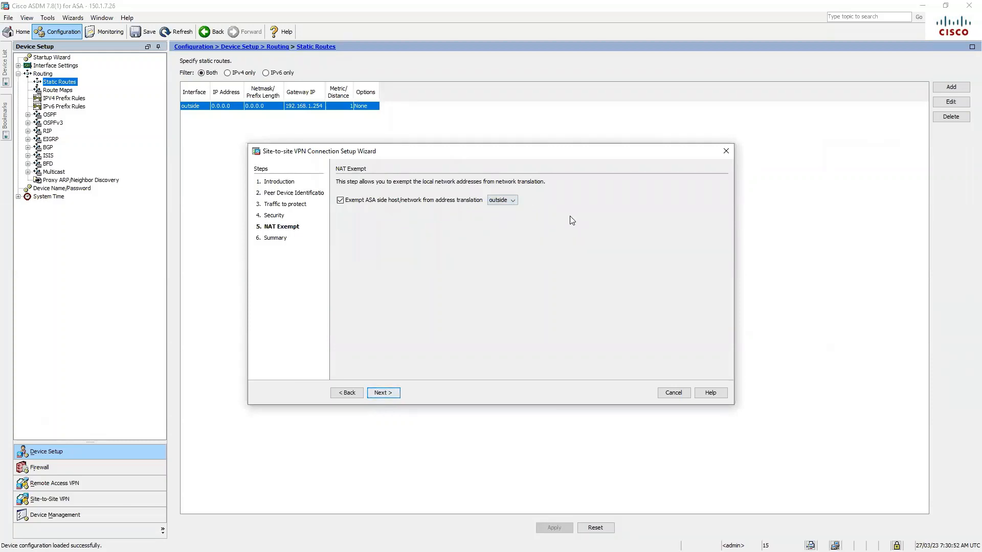
pyautogui.click(340, 201)
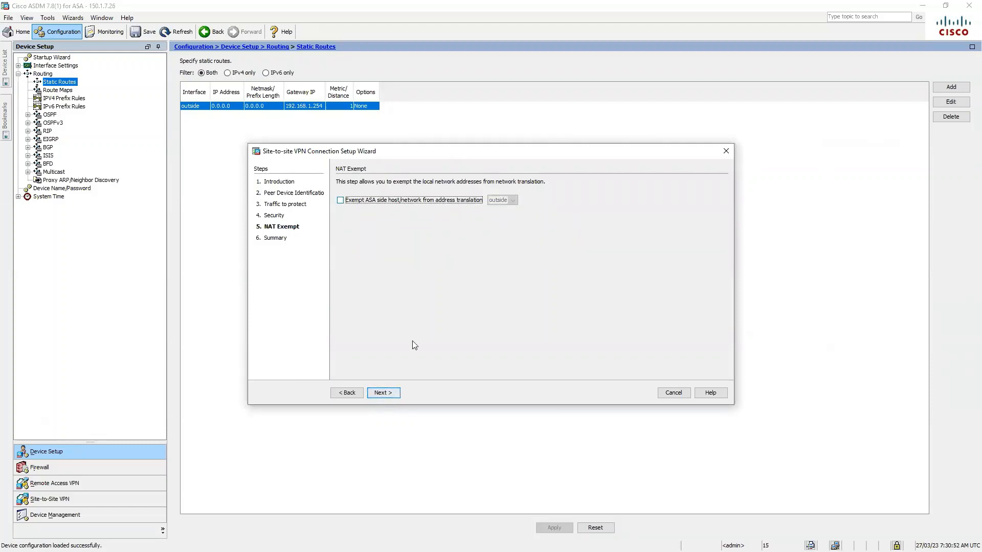
pyautogui.click(392, 394)
pyautogui.click(384, 393)
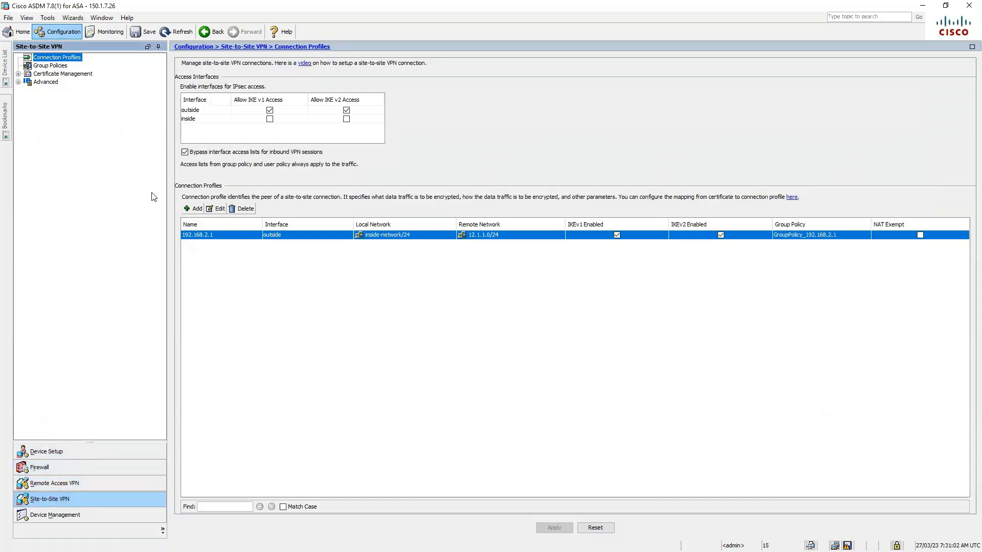
# Disable IKEv2 on the 192.168.2.1 connection profile, then show the Group Policies list.
pyautogui.click(216, 209)
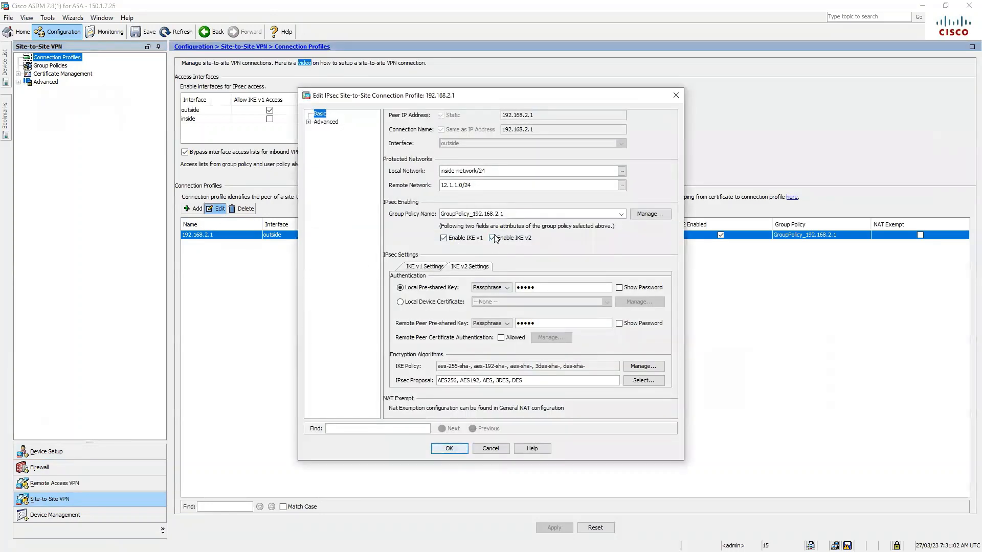
pyautogui.click(493, 238)
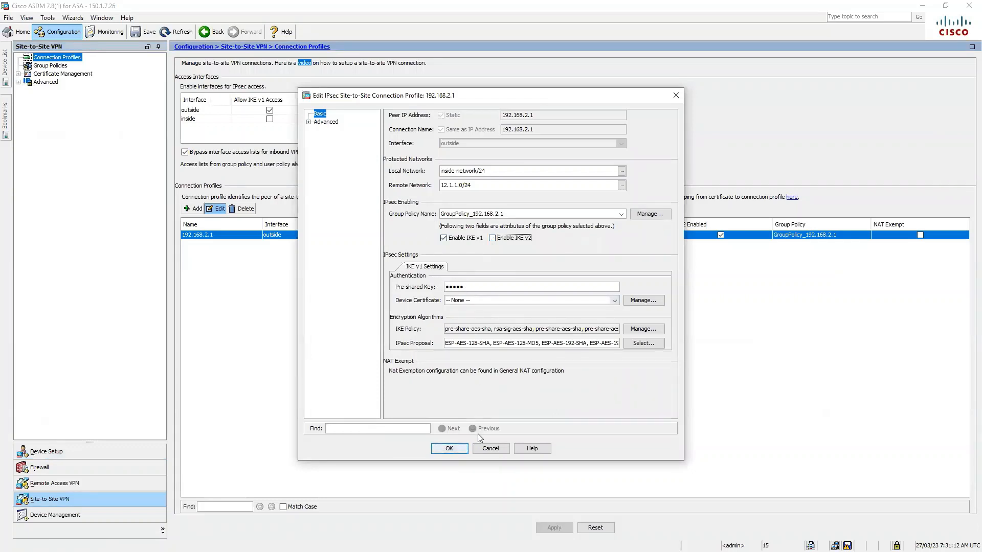
pyautogui.click(449, 449)
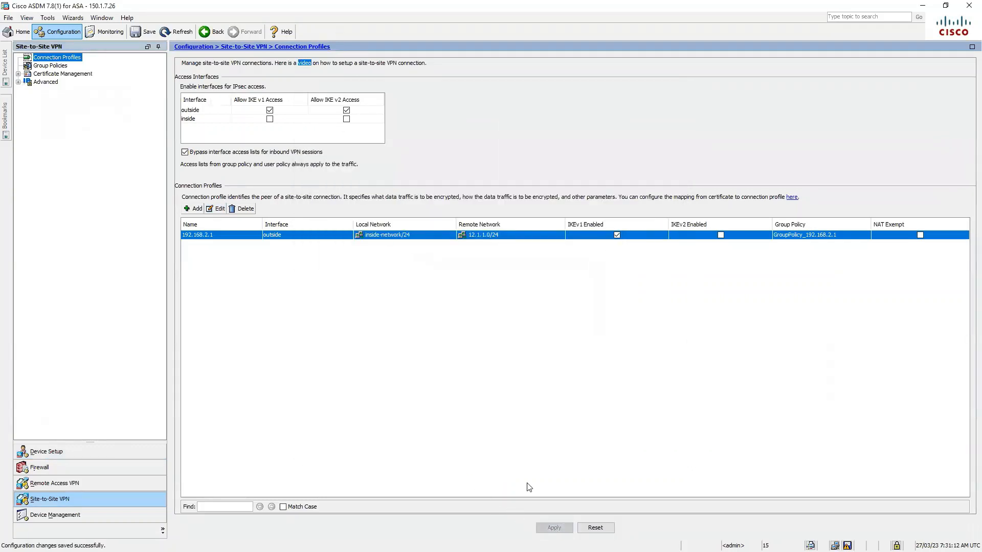
pyautogui.click(52, 66)
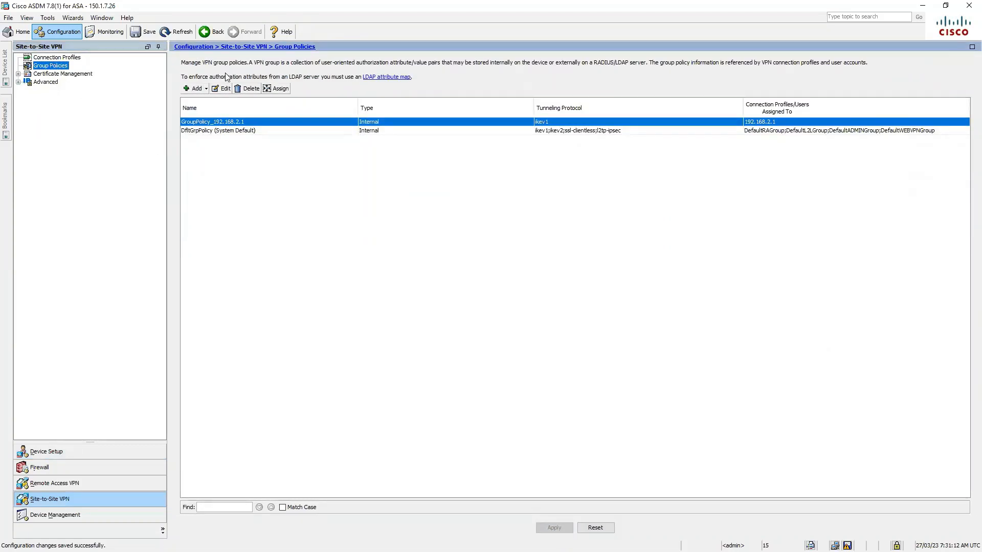
# Set GroupPolicy_192.168.2.1 to filter outside_cryptomap with a 2880-minute idle timeout.
pyautogui.click(221, 89)
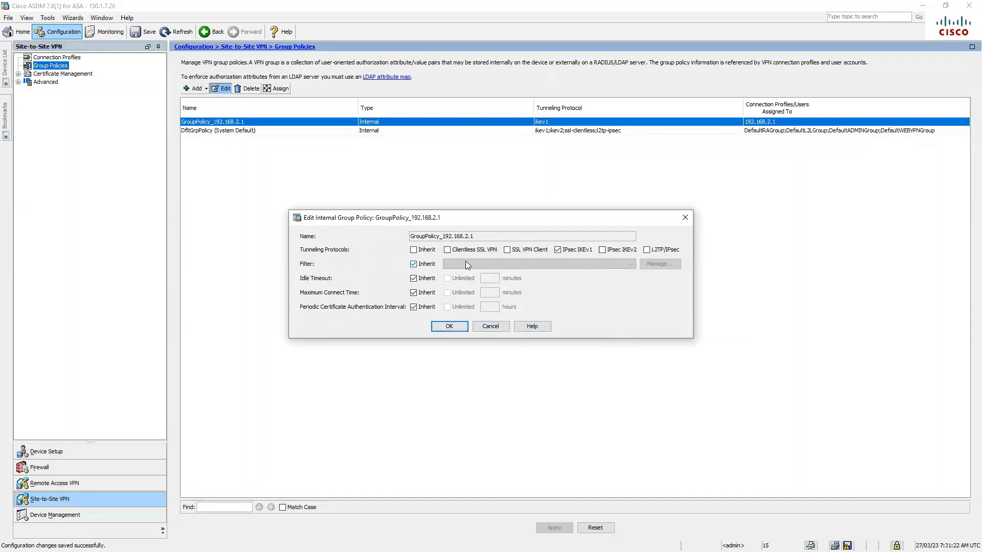
pyautogui.click(413, 263)
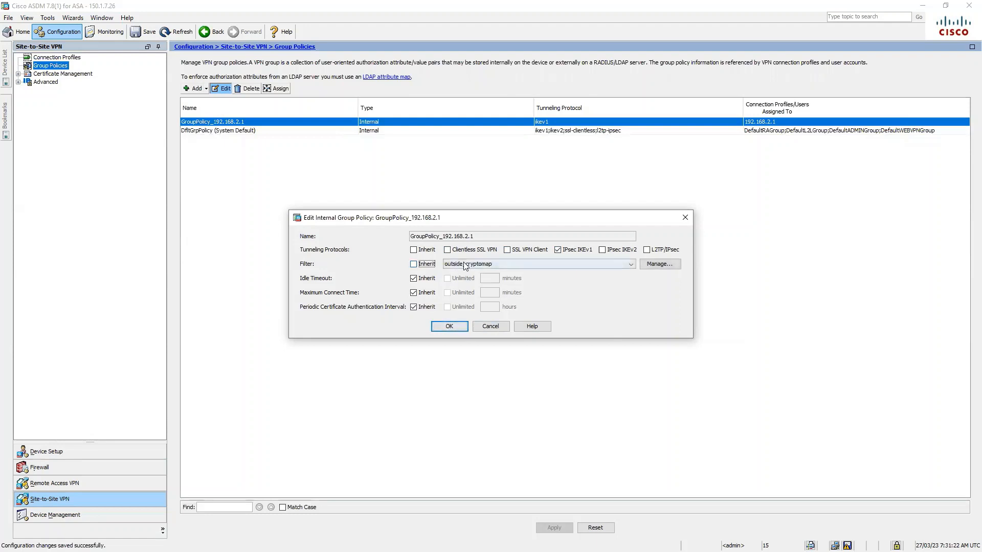
pyautogui.click(656, 266)
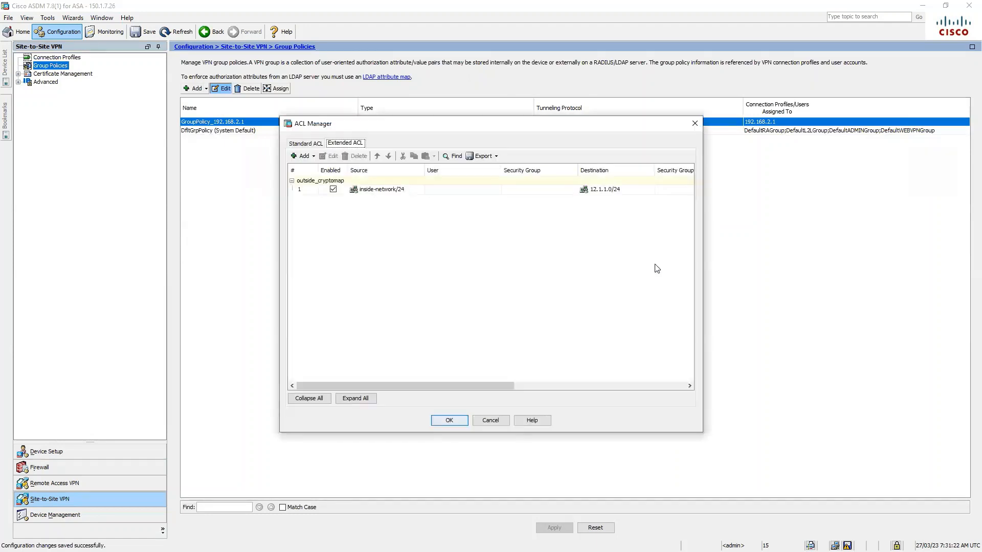
pyautogui.click(393, 192)
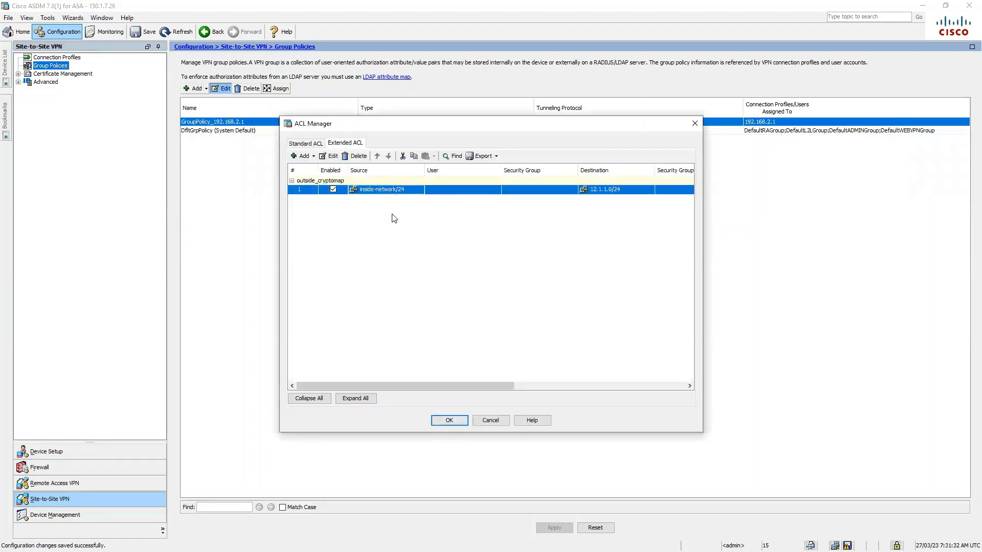
pyautogui.click(455, 424)
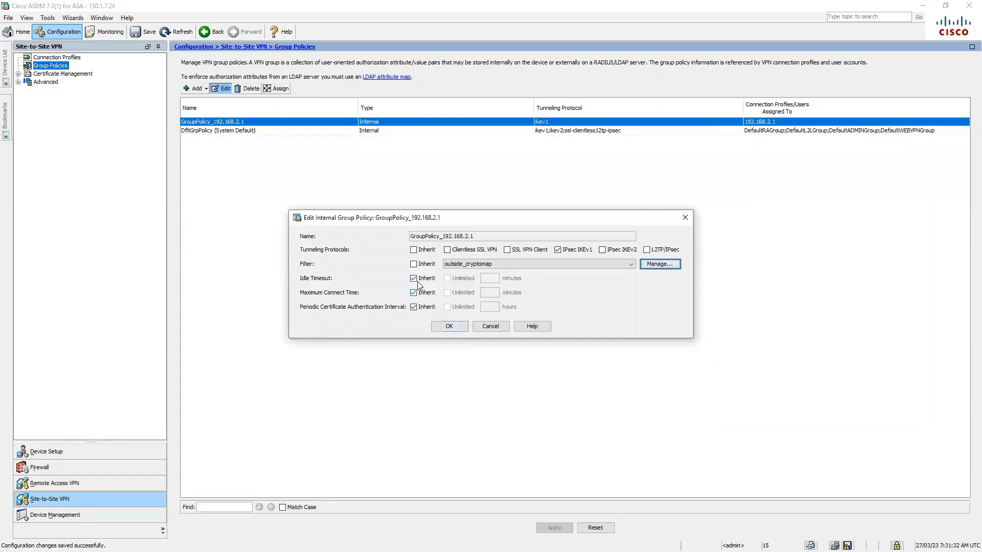
pyautogui.click(414, 279)
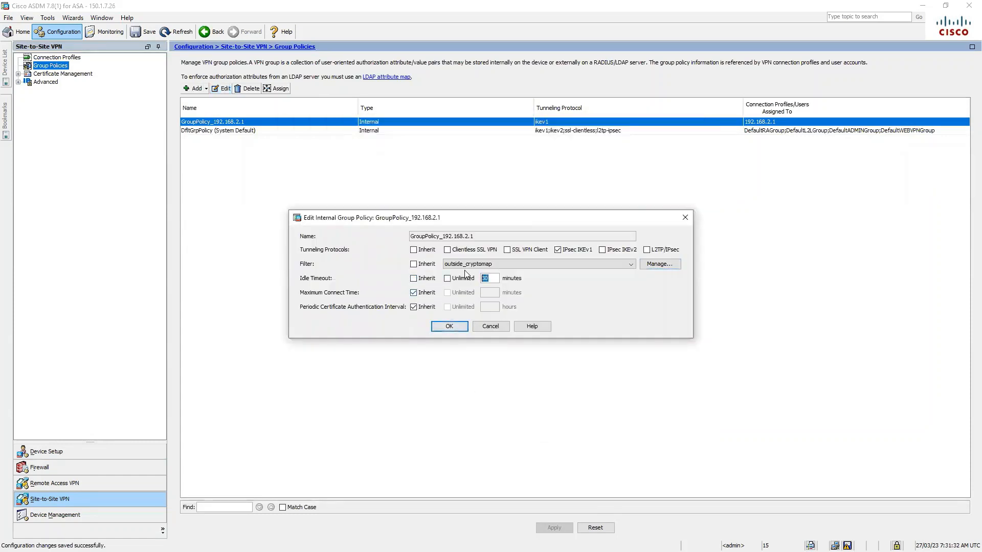
pyautogui.write('2880')
pyautogui.click(455, 328)
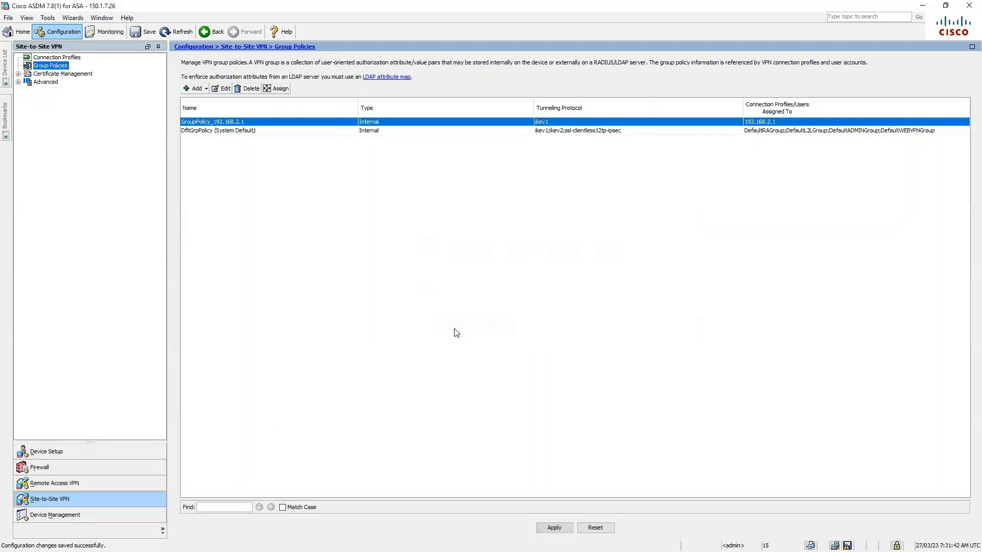
# Assign the group policy to the 192.168.2.1 profile and open its tunnel group settings.
pyautogui.click(279, 88)
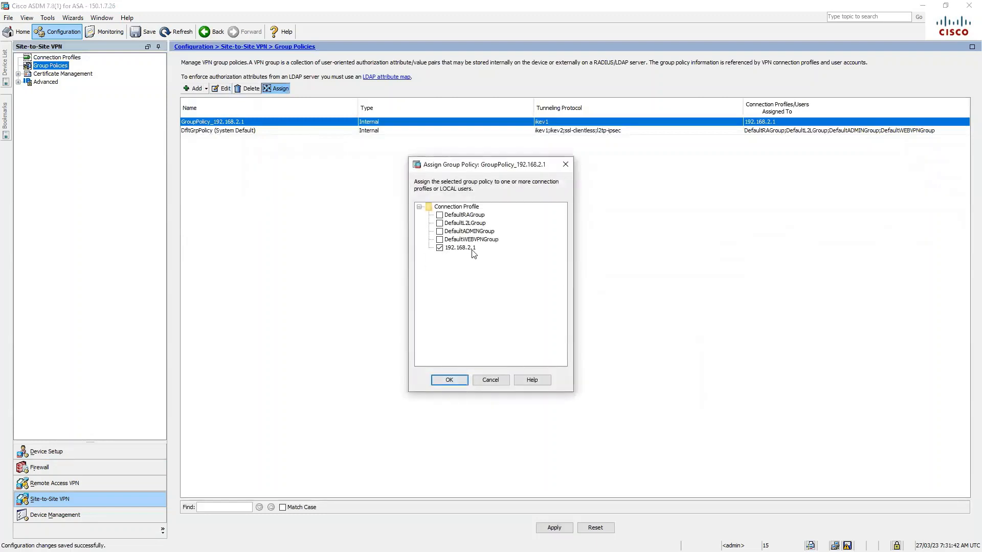
pyautogui.click(449, 381)
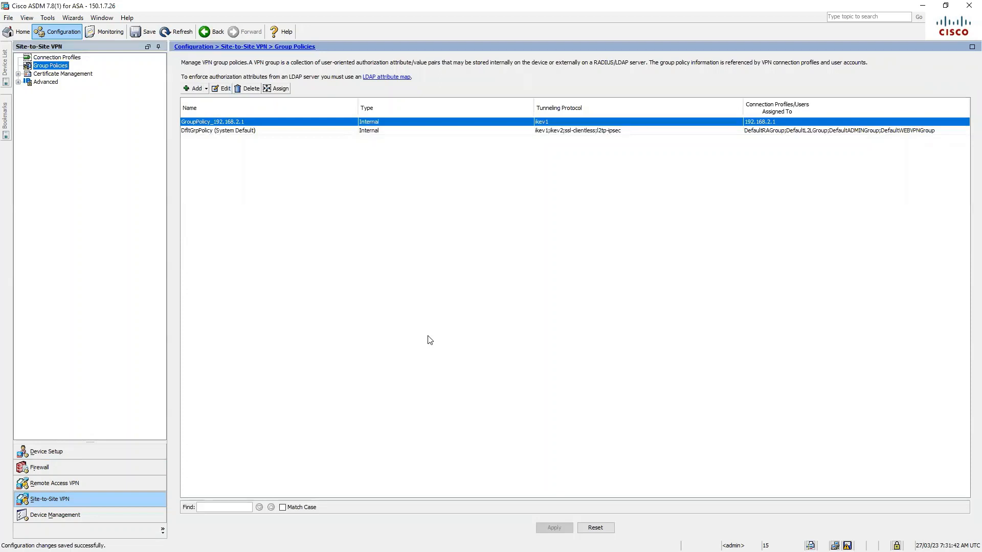
pyautogui.click(18, 82)
pyautogui.click(55, 90)
pyautogui.click(216, 73)
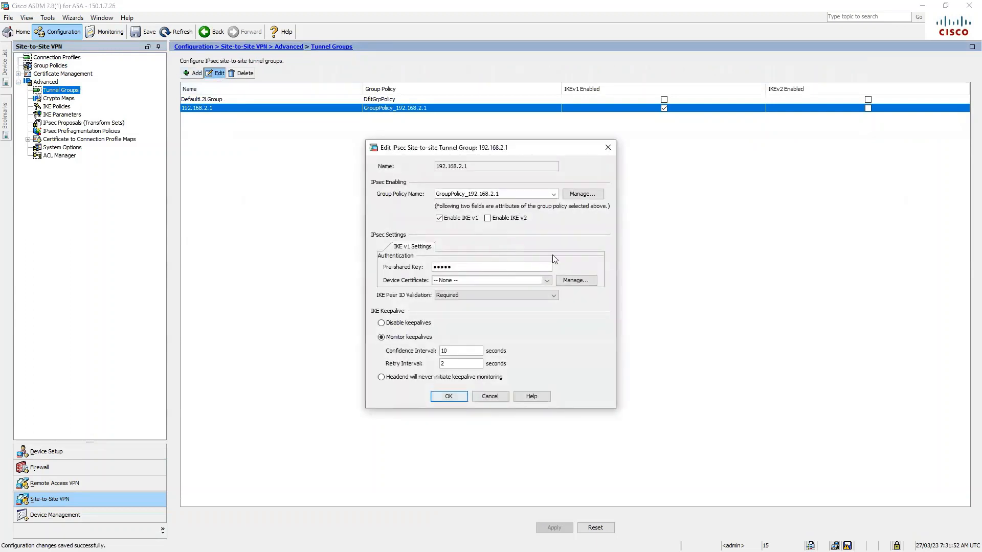
# Restrict crypto map static:1 to ESP-AES-128-SHA, enable reverse route injection, and apply.
pyautogui.click(449, 397)
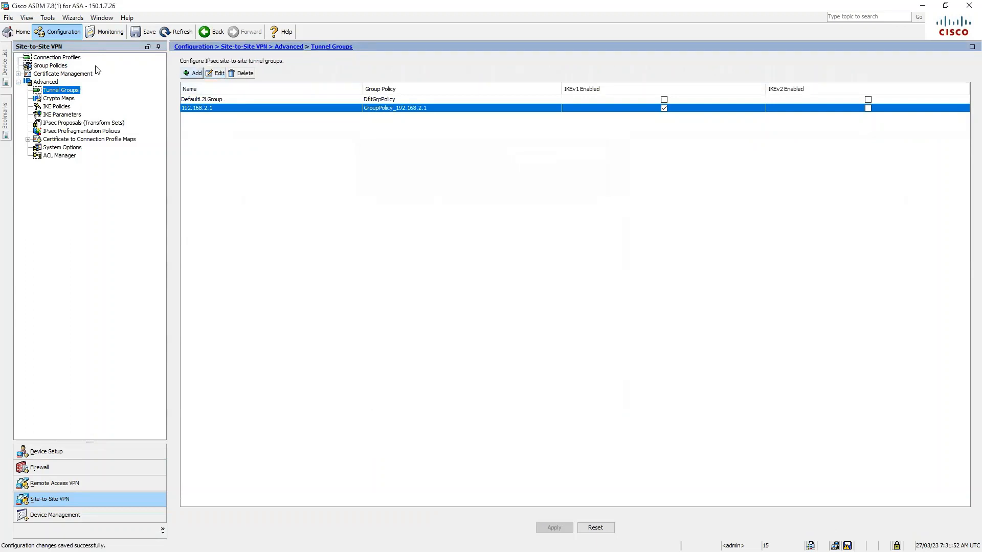
pyautogui.click(59, 99)
pyautogui.click(250, 125)
pyautogui.click(217, 61)
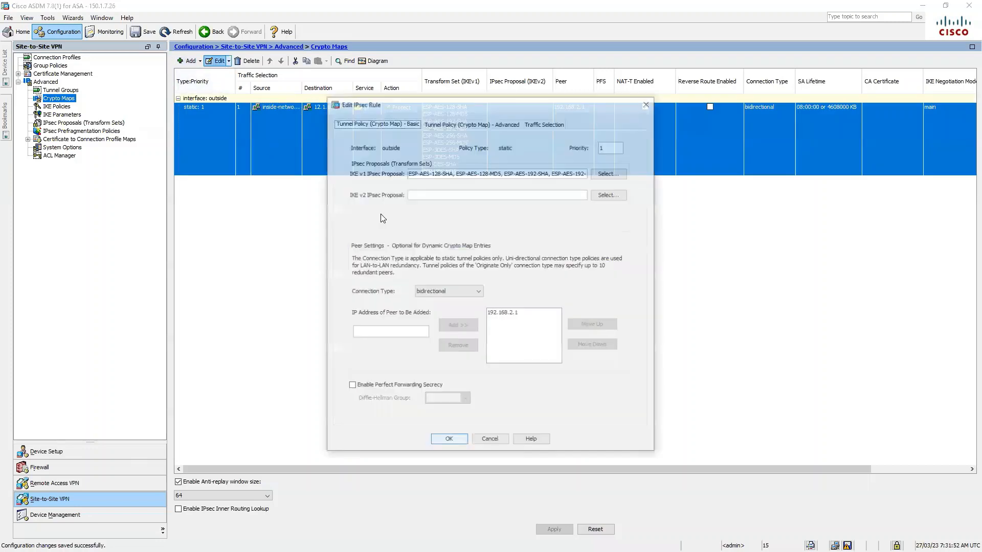
pyautogui.moveTo(456, 174); pyautogui.dragTo(594, 177)
pyautogui.press('BackSpace')
pyautogui.press('BackSpace')
pyautogui.press('BackSpace')
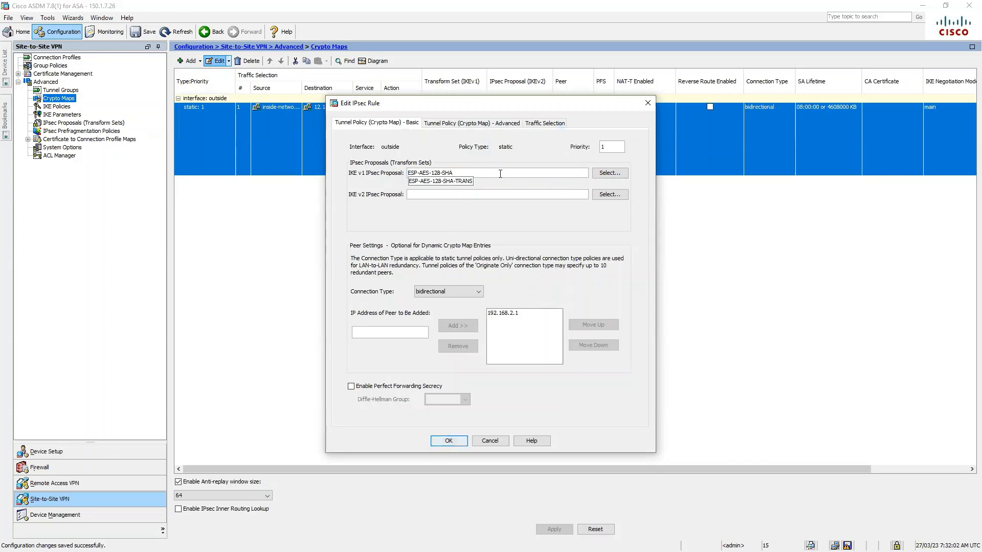
pyautogui.moveTo(494, 175); pyautogui.dragTo(420, 167)
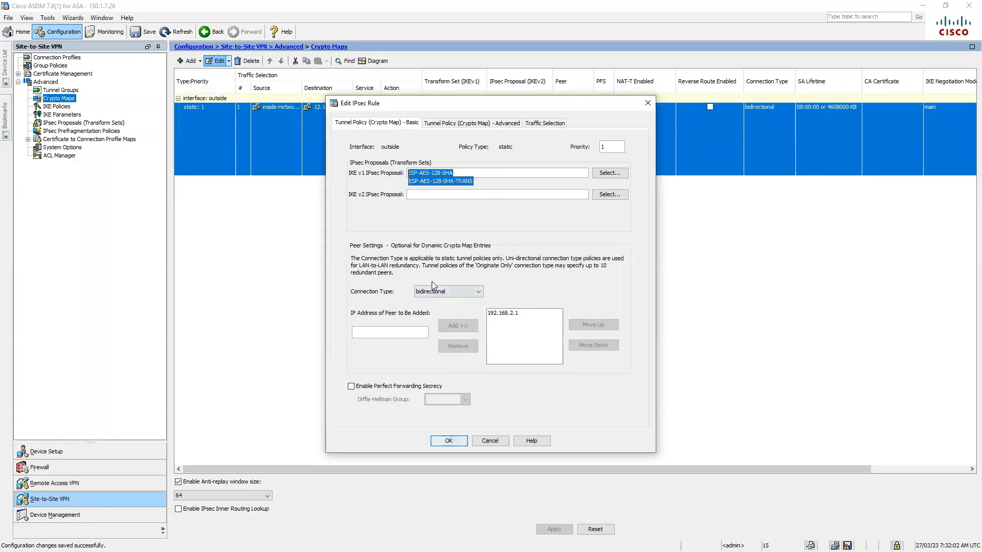
pyautogui.click(550, 212)
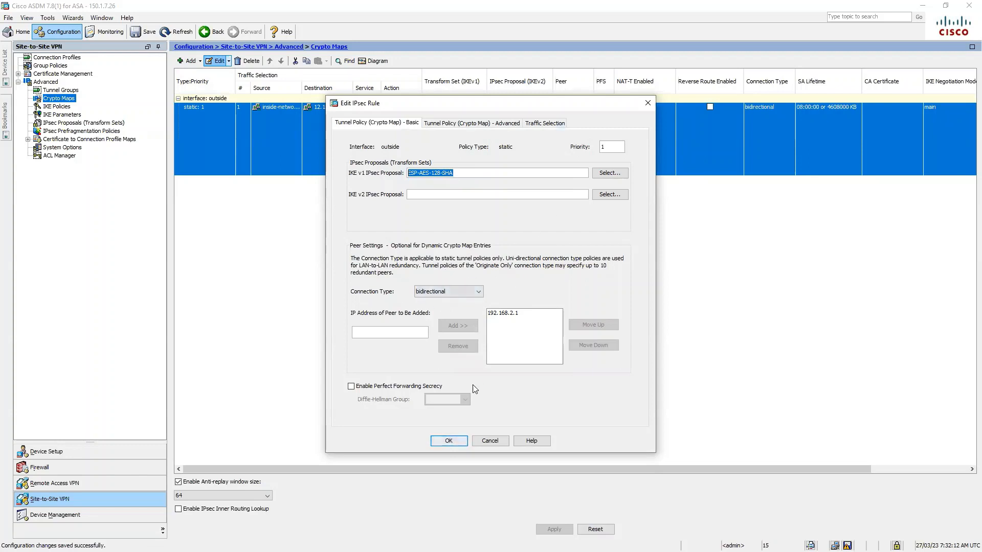
pyautogui.click(449, 440)
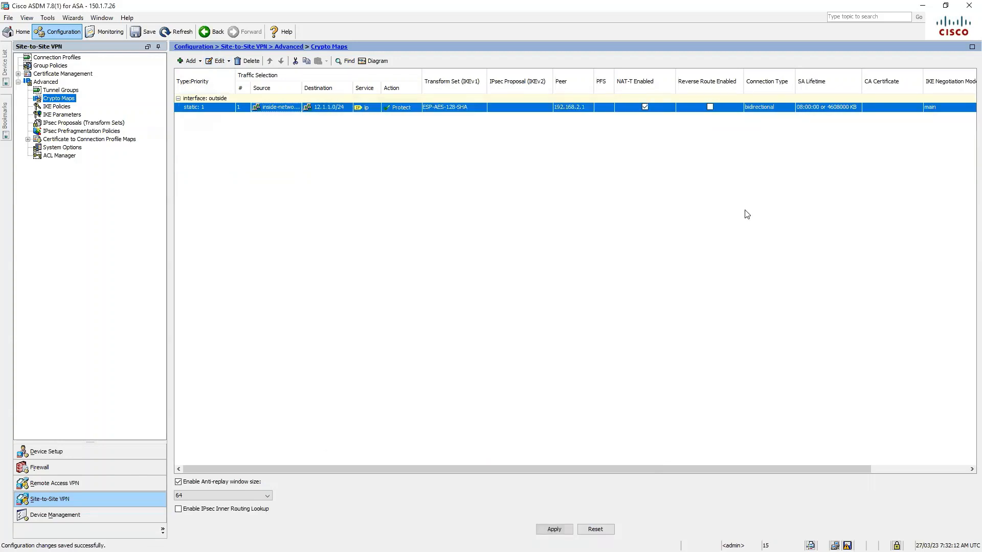
pyautogui.click(710, 107)
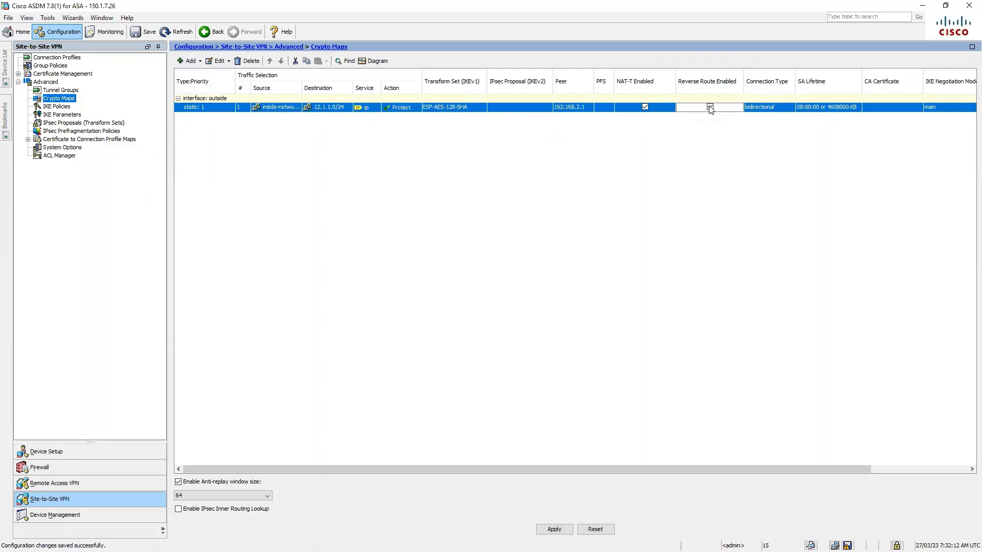
pyautogui.click(554, 529)
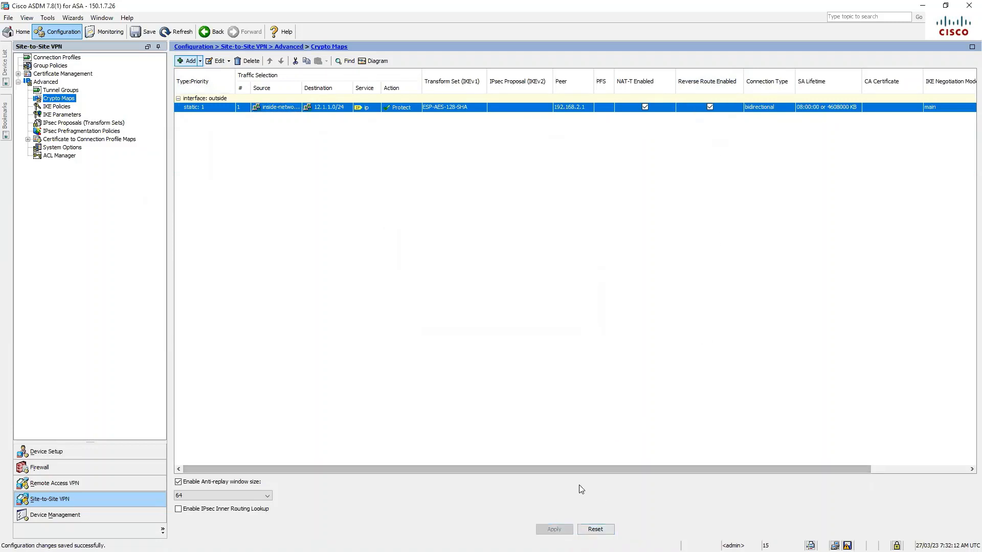
# Check the outside_cryptomap rule (10.1.1.0/24 to 12.1.1.0/24) unchanged, then save to flash.
pyautogui.click(65, 156)
pyautogui.click(313, 96)
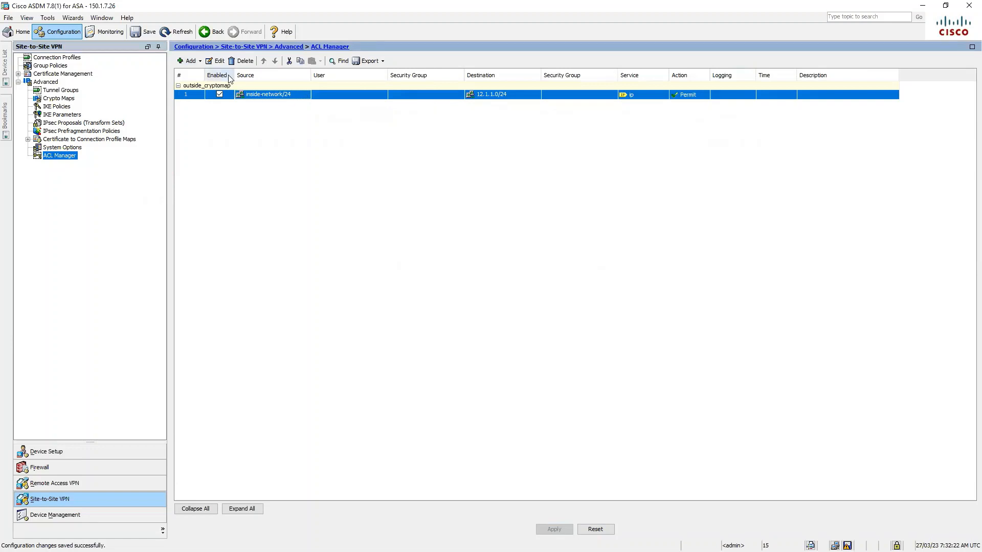
pyautogui.click(215, 61)
pyautogui.moveTo(428, 202); pyautogui.dragTo(354, 300)
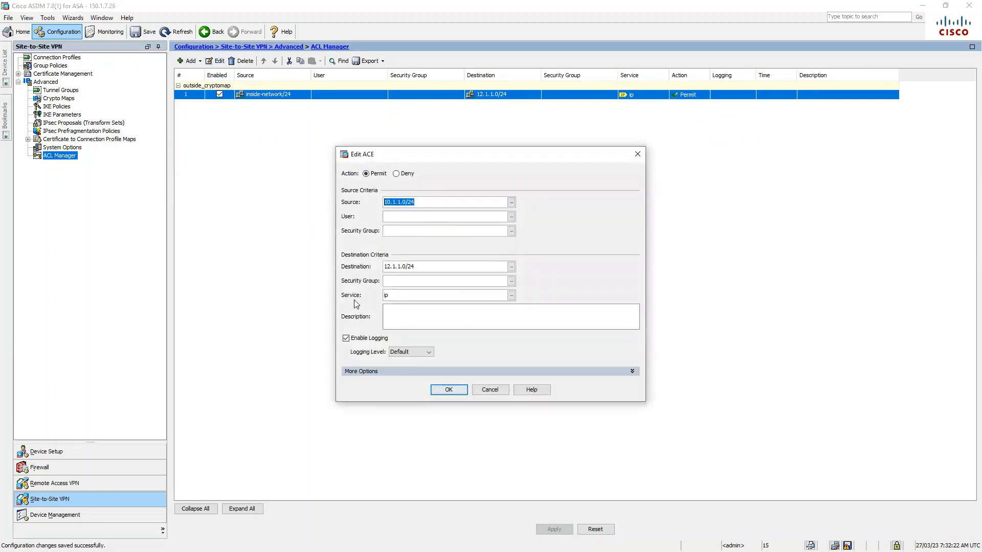
pyautogui.moveTo(429, 267); pyautogui.dragTo(377, 265)
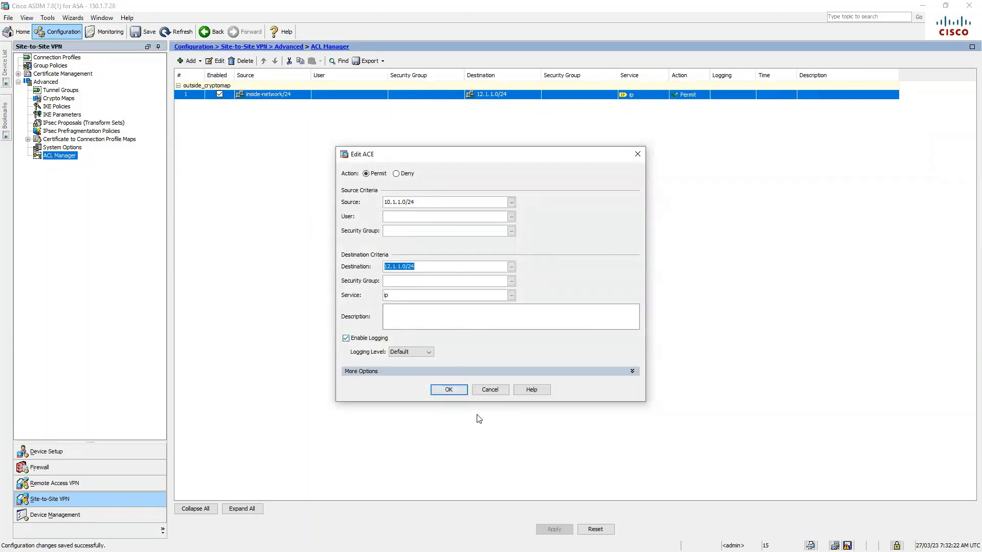
pyautogui.click(449, 393)
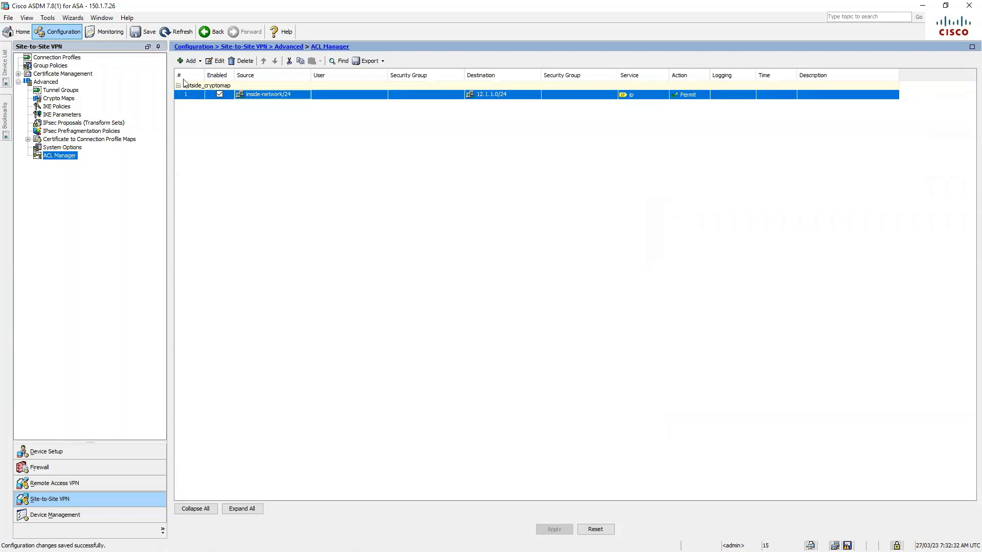
pyautogui.click(143, 32)
# Connect to the 150.1.7.27 firewall and start the Site-to-site VPN Wizard.
pyautogui.click(8, 67)
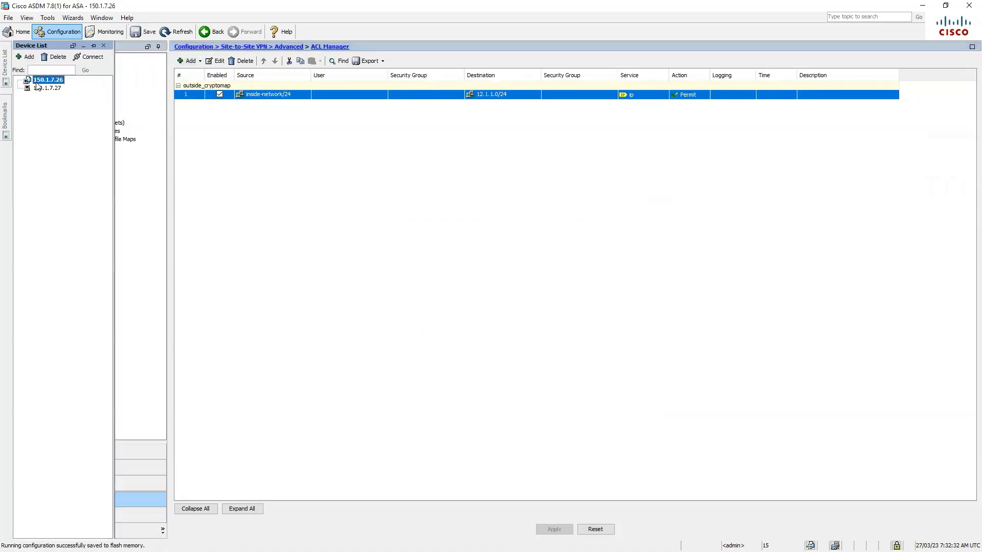
pyautogui.click(91, 57)
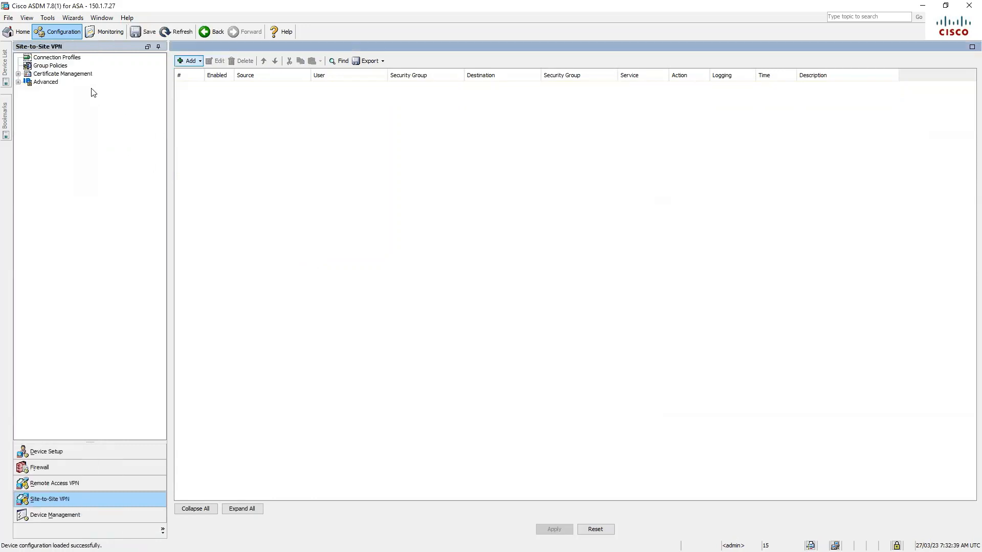
pyautogui.click(57, 57)
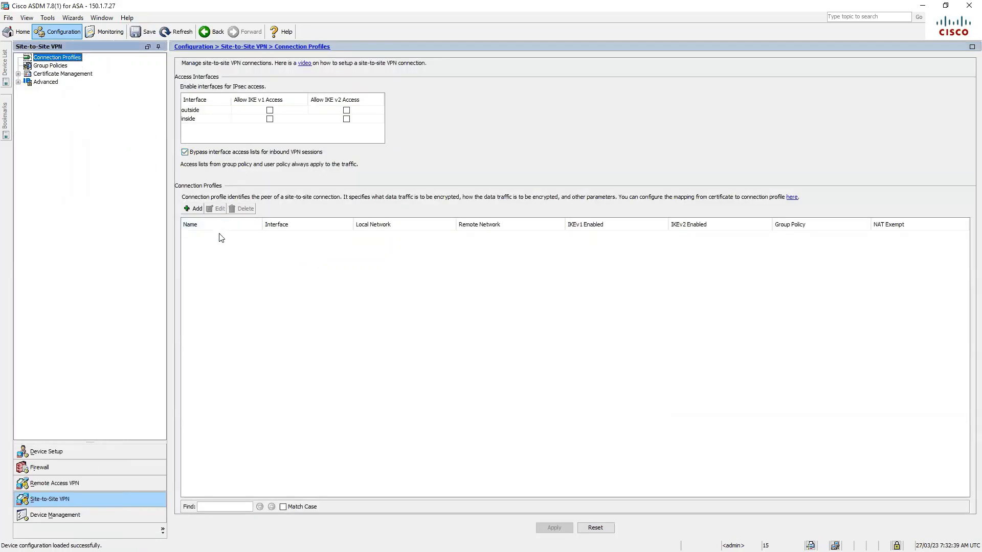
pyautogui.click(73, 17)
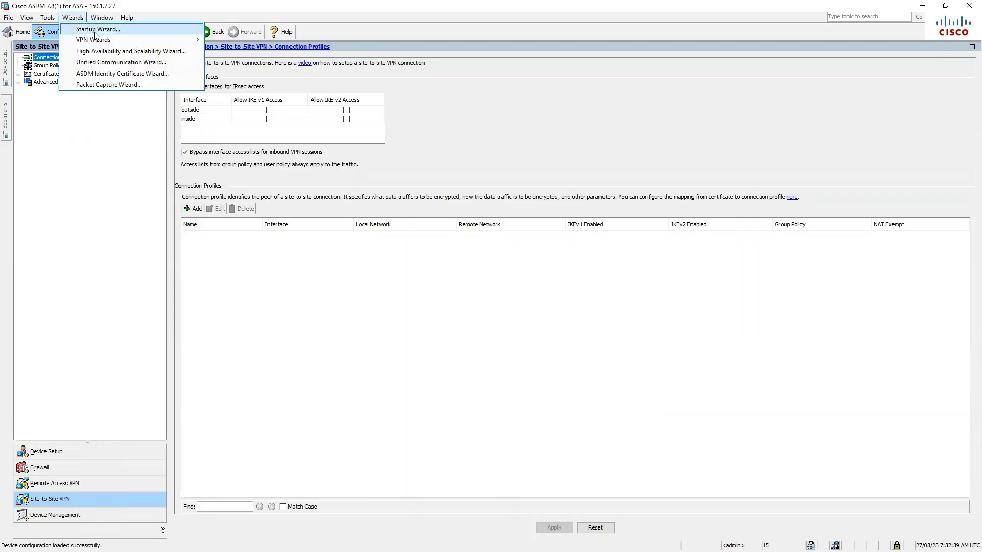
pyautogui.moveTo(119, 40)
pyautogui.click(239, 42)
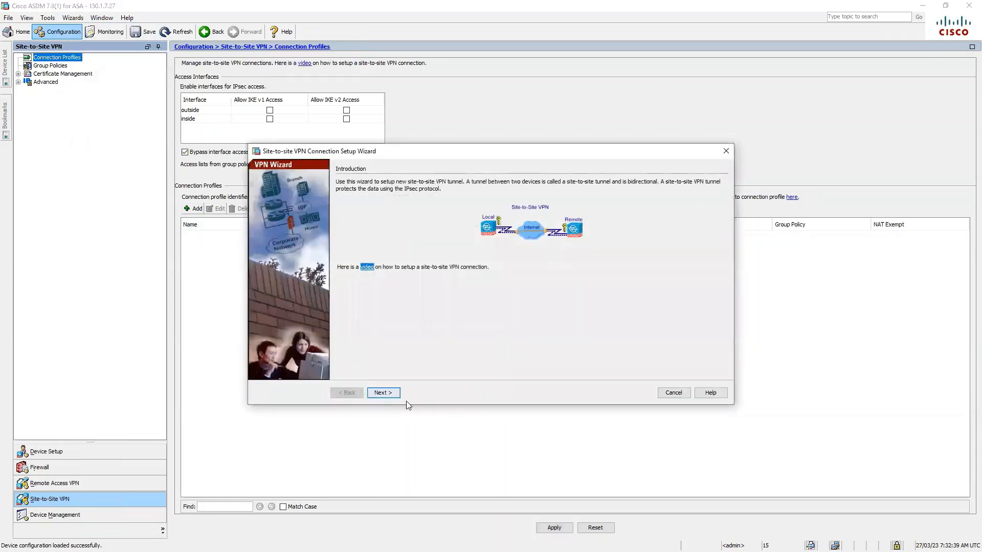
pyautogui.click(383, 393)
# Enter the peer address and protect traffic from 12.1.1.0/24 to 10.1.1.0/24.
pyautogui.click(431, 195)
pyautogui.write('1')
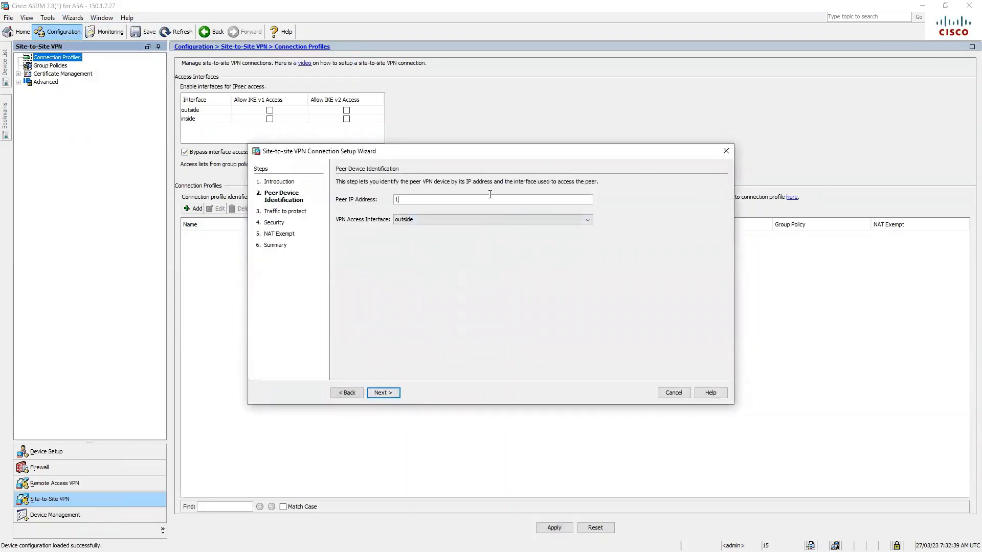
pyautogui.write('92.168.1.2')
pyautogui.click(398, 391)
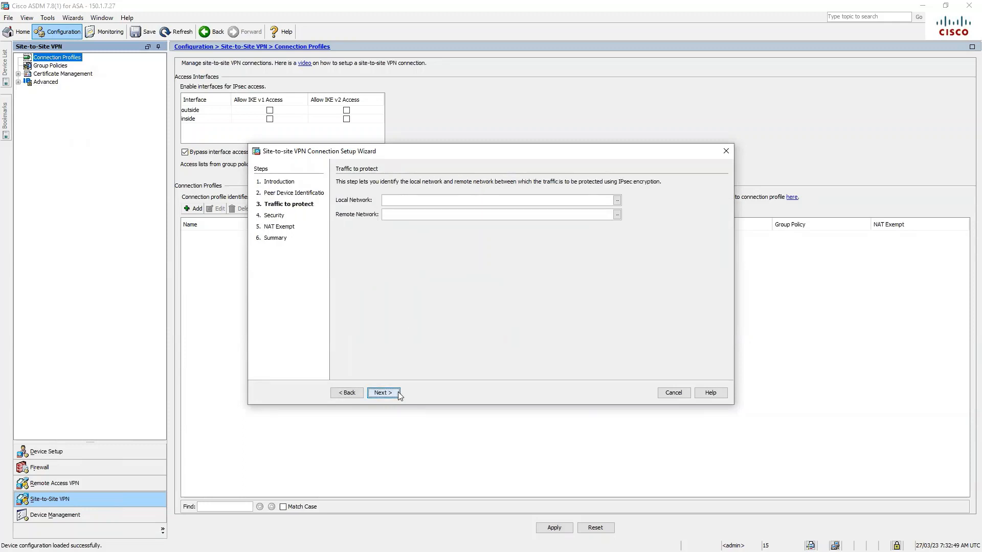
pyautogui.click(426, 201)
pyautogui.write('12.1.1.0/24')
pyautogui.press('Tab')
pyautogui.write('10')
pyautogui.click(388, 393)
# Set the pre-shared key and finish the wizard without NAT exemption.
pyautogui.click(426, 238)
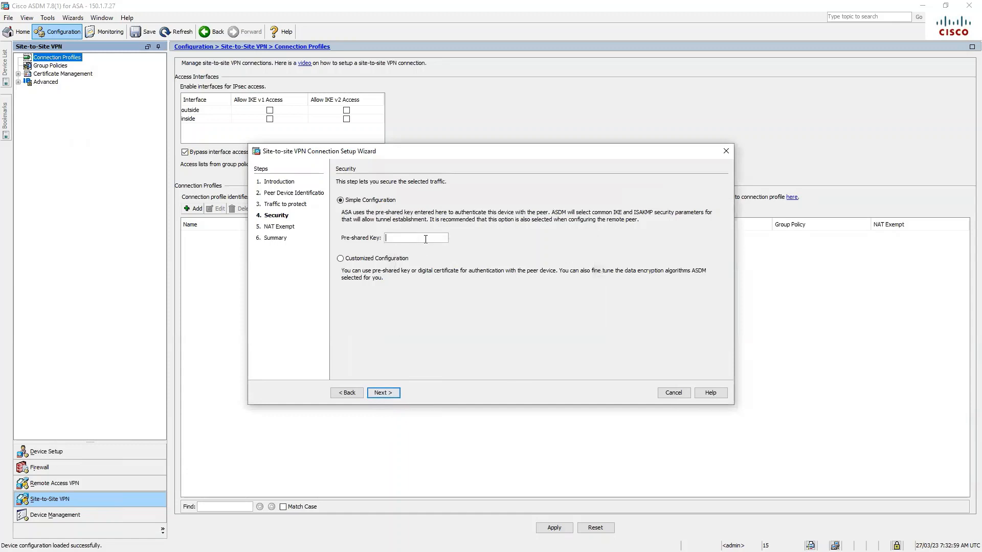
pyautogui.write('cisco')
pyautogui.click(388, 393)
pyautogui.click(389, 393)
pyautogui.click(384, 393)
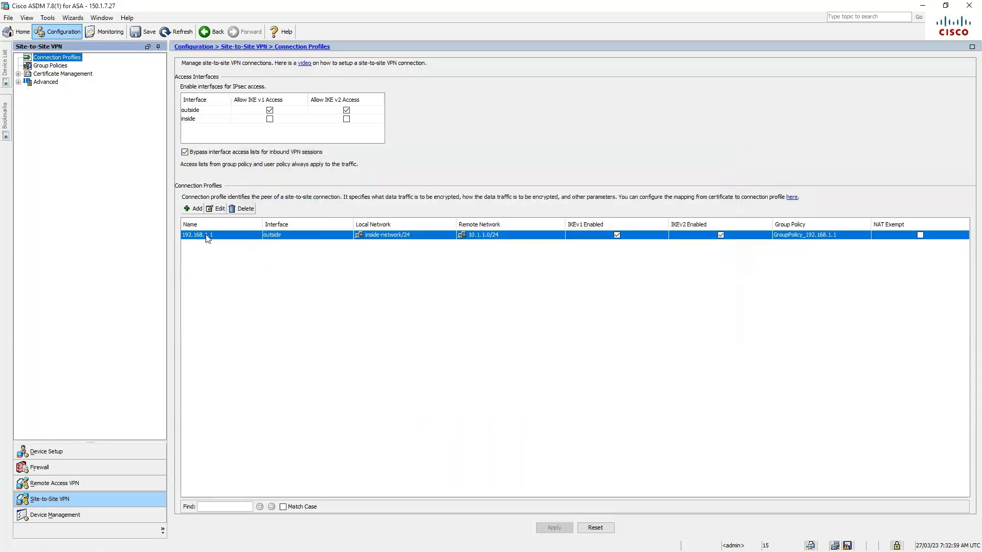
# Make the 192.168.1.1 profile IKEv1-only with just ESP-AES-128-SHA, then apply it.
pyautogui.click(216, 210)
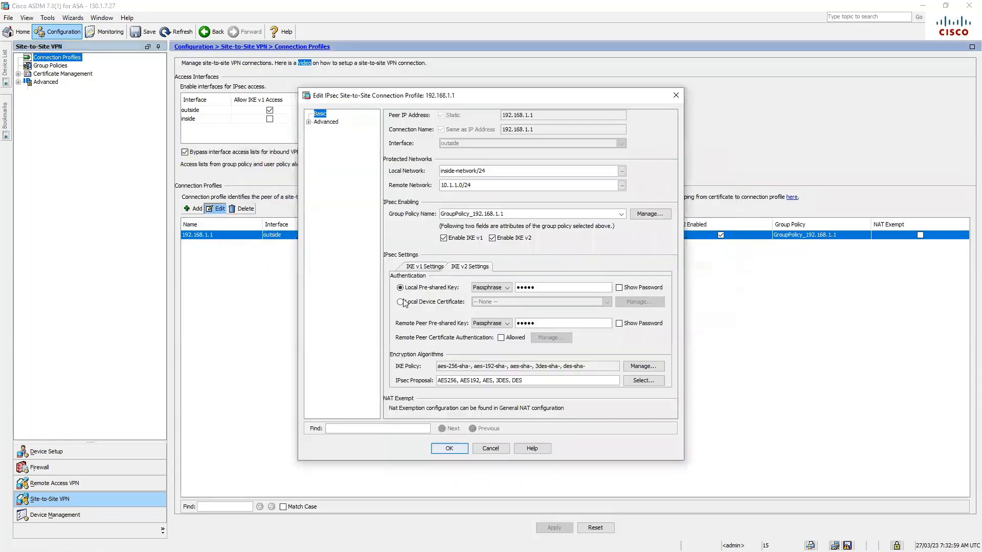
pyautogui.click(491, 238)
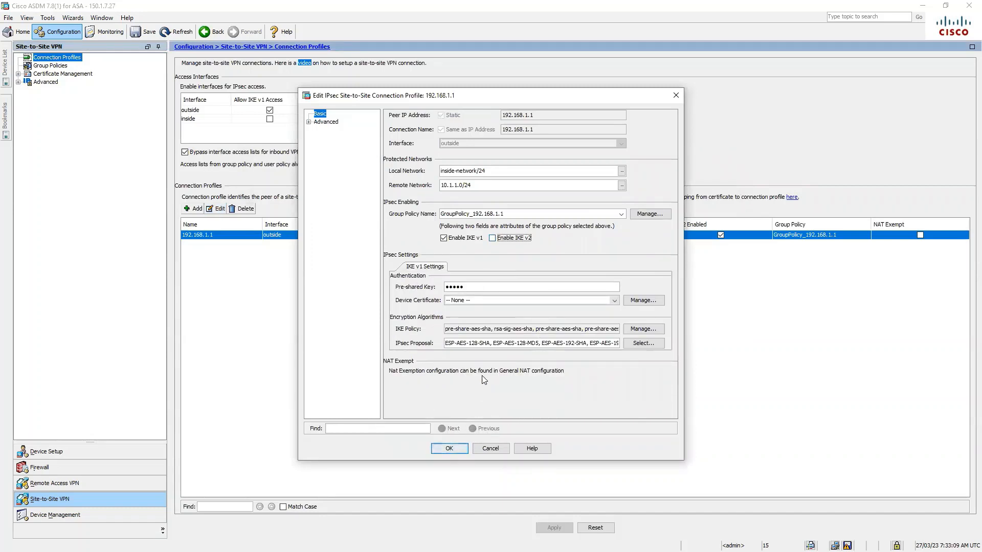
pyautogui.moveTo(493, 343); pyautogui.dragTo(623, 341)
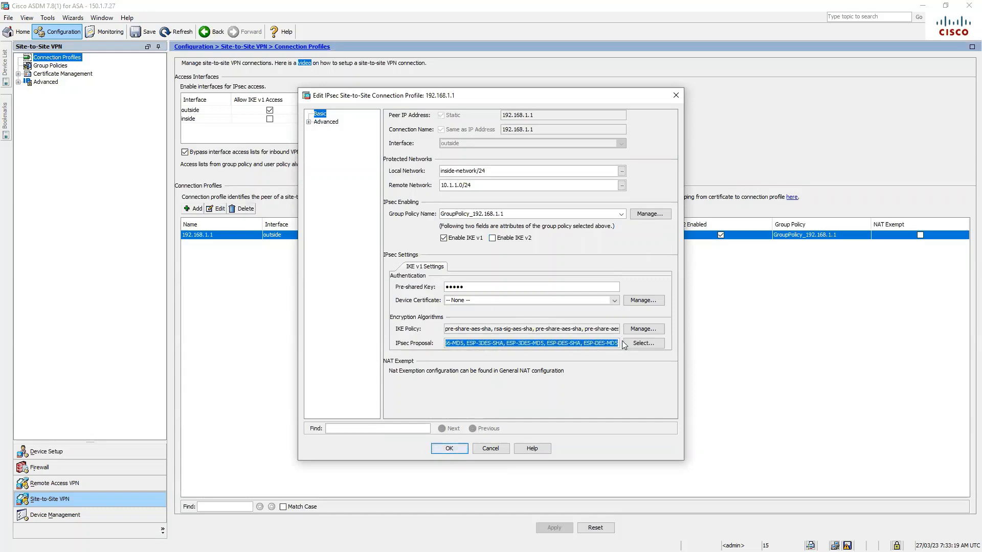
pyautogui.write('ESP-AES-128-SHA,')
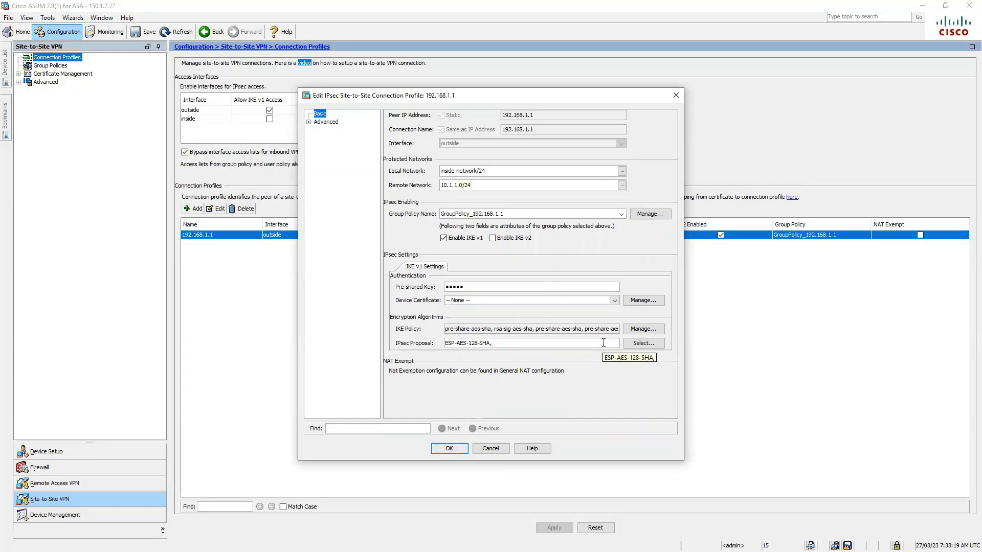
pyautogui.press('BackSpace')
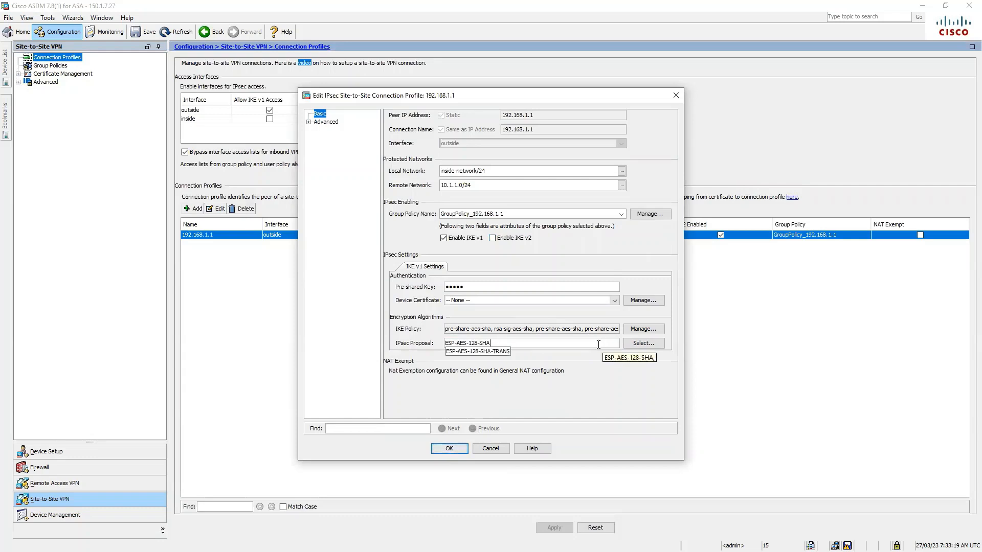
pyautogui.click(449, 448)
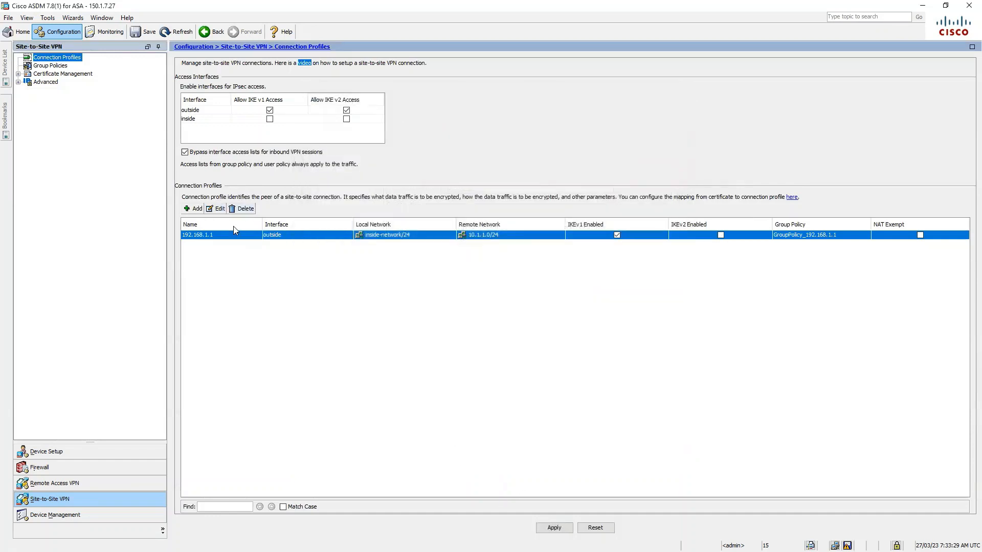
pyautogui.click(551, 528)
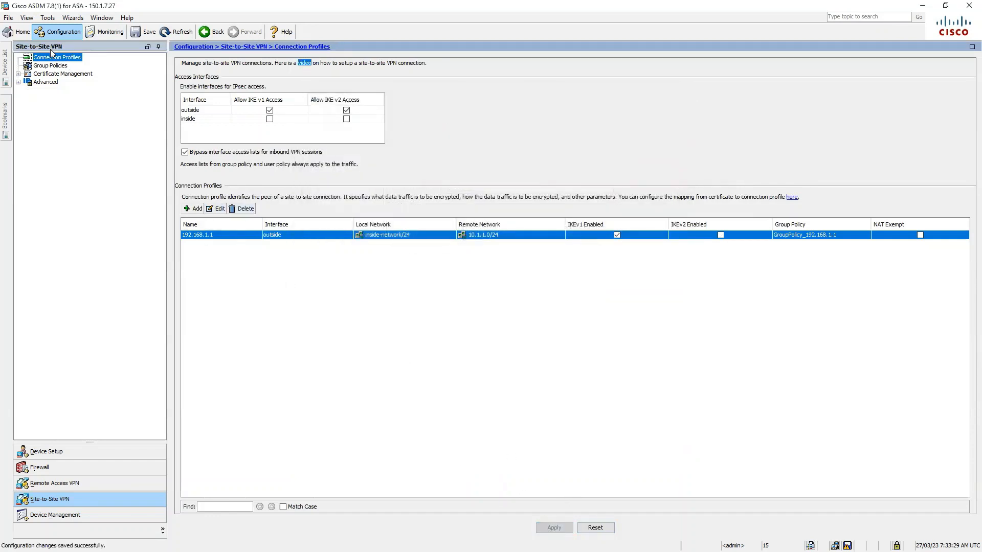
# Stop GroupPolicy_192.168.1.1 inheriting its filter and set it to outside_cryptomap.
pyautogui.click(51, 65)
pyautogui.click(220, 130)
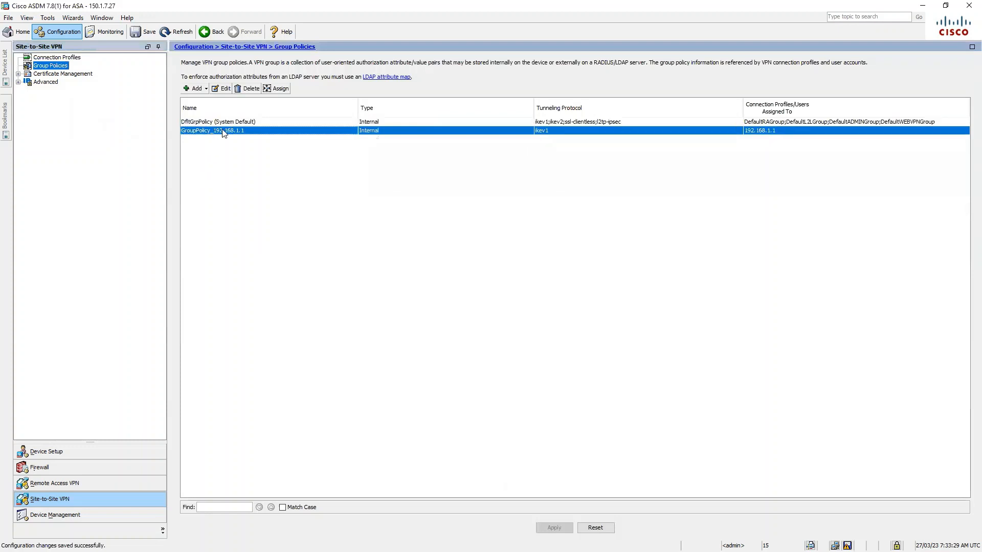
pyautogui.click(222, 89)
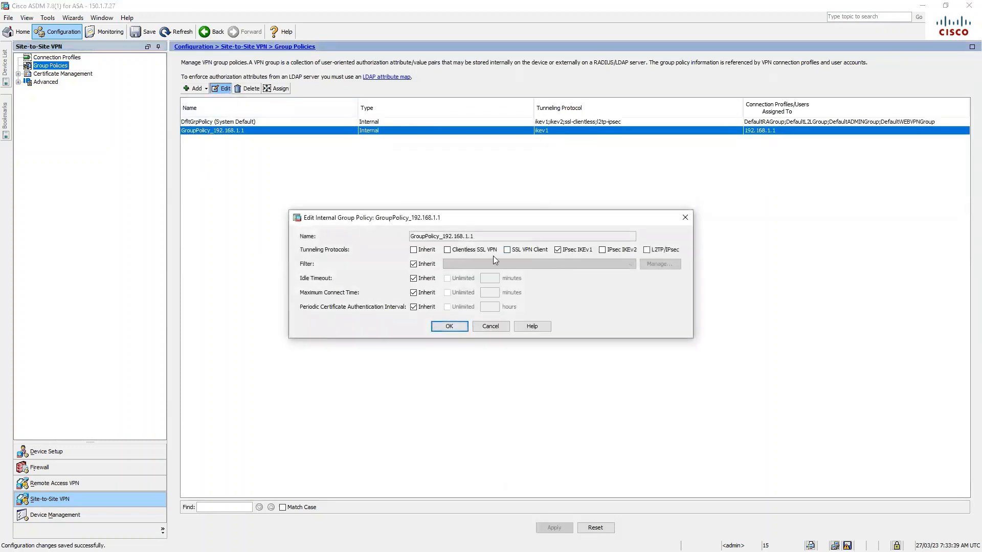
pyautogui.click(413, 264)
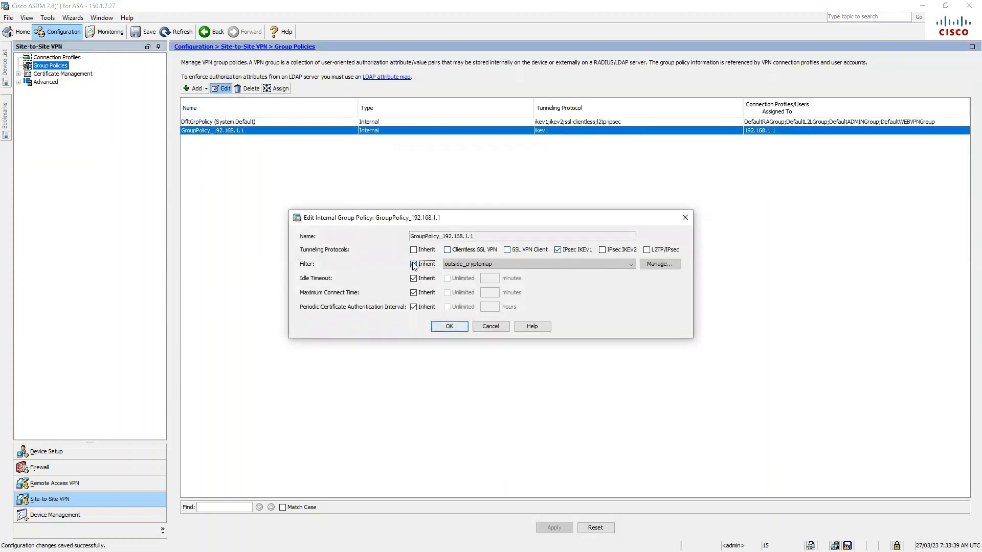
pyautogui.click(659, 264)
pyautogui.click(385, 190)
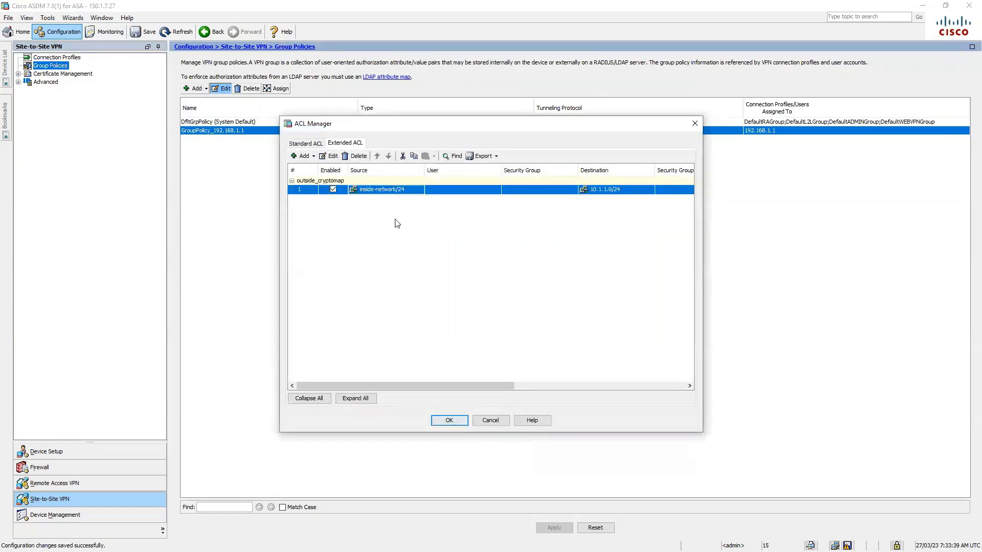
pyautogui.click(450, 420)
# Give the policy a 2880-minute idle timeout and keep it assigned to profile 192.168.1.1.
pyautogui.click(413, 279)
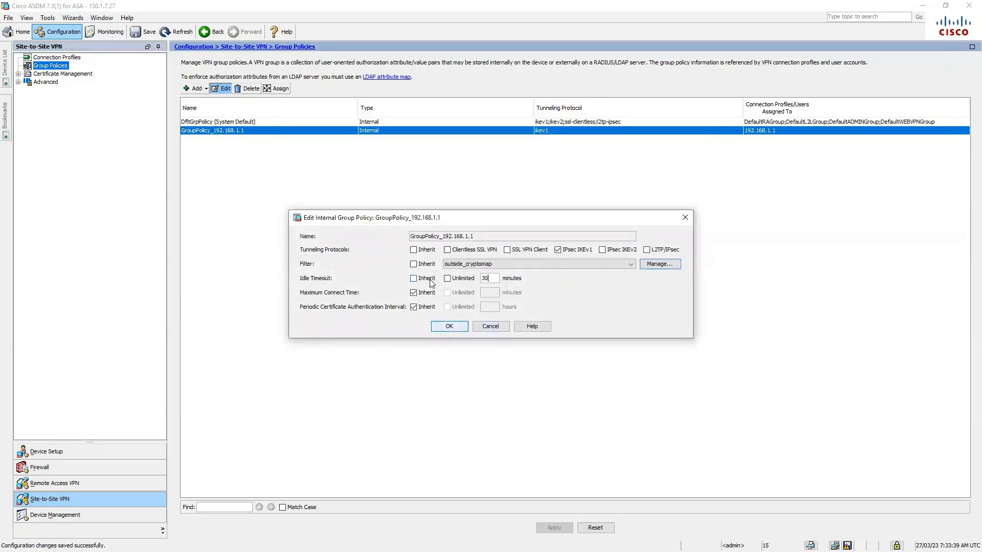
pyautogui.doubleClick(489, 280)
pyautogui.write('288')
pyautogui.click(447, 327)
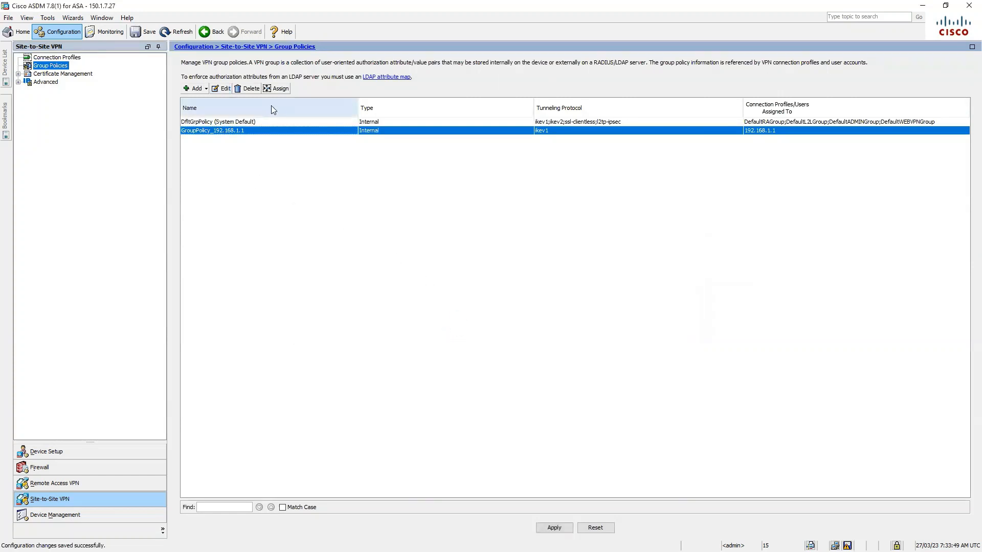
pyautogui.click(277, 88)
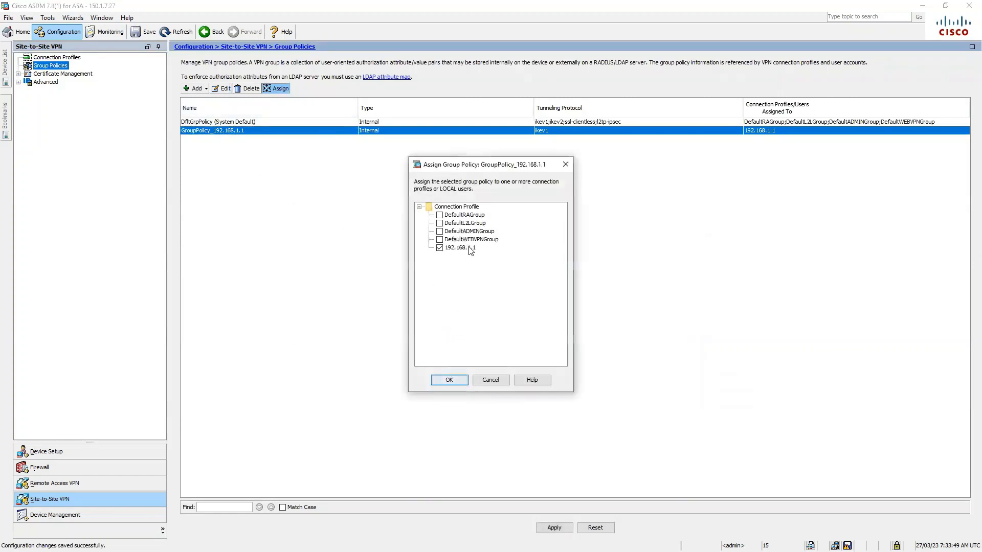
pyautogui.click(450, 379)
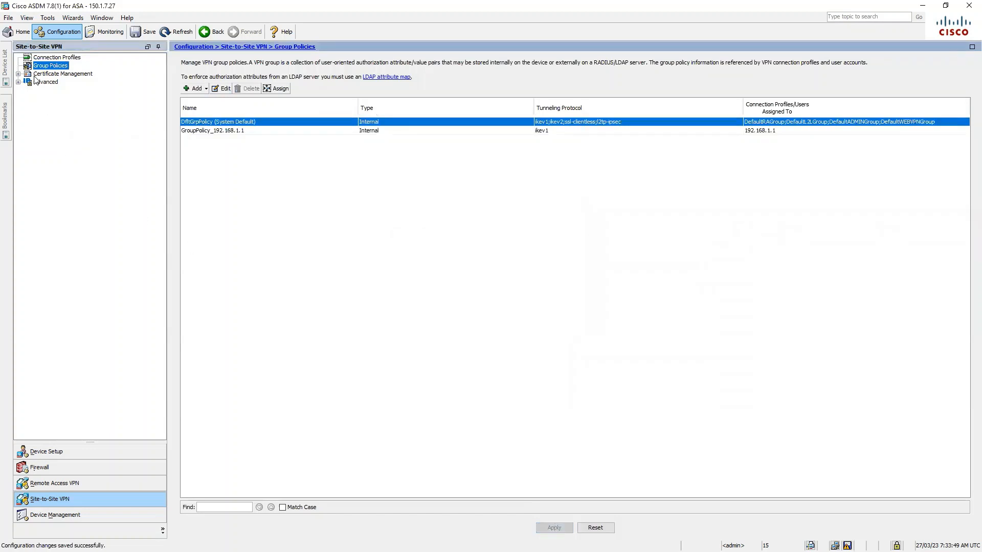
pyautogui.click(18, 82)
pyautogui.click(49, 91)
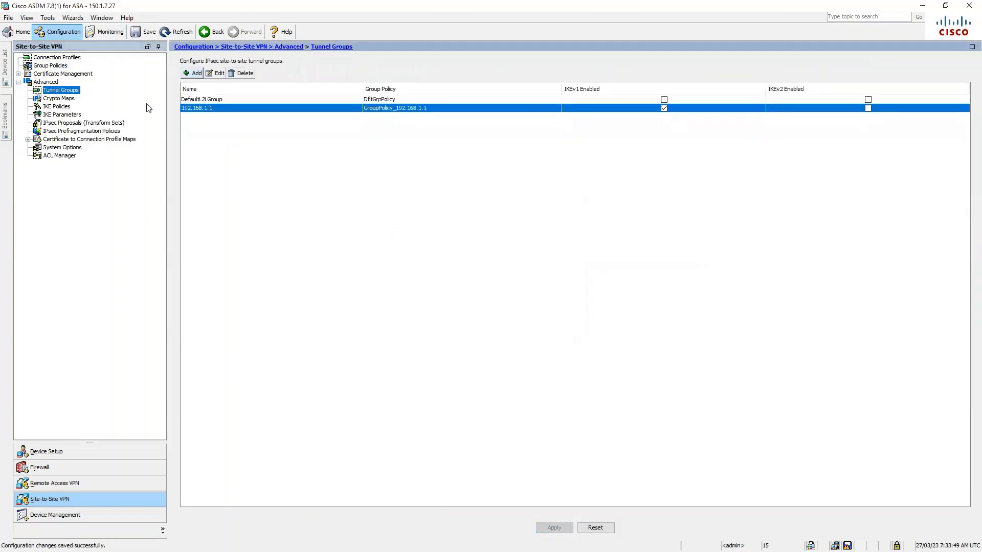
# Turn on Reverse Route for crypto map entry static:1 (peer 192.168.1.1) and apply it.
pyautogui.click(79, 98)
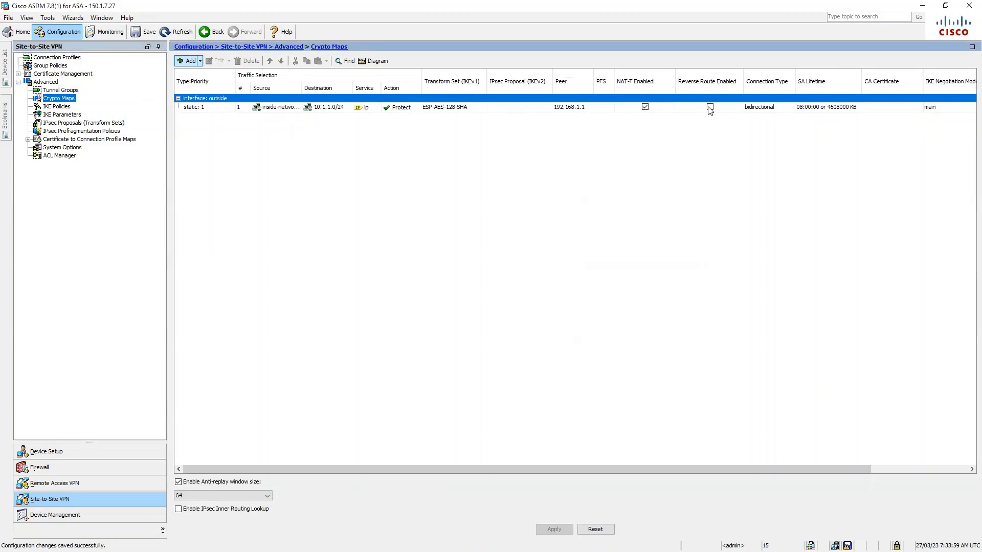
pyautogui.click(215, 107)
pyautogui.click(217, 61)
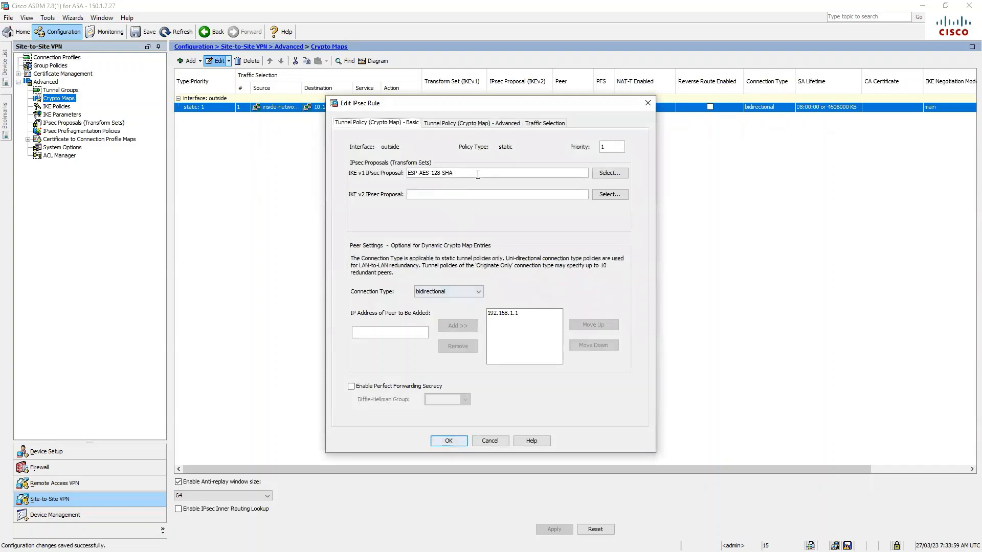
pyautogui.click(449, 441)
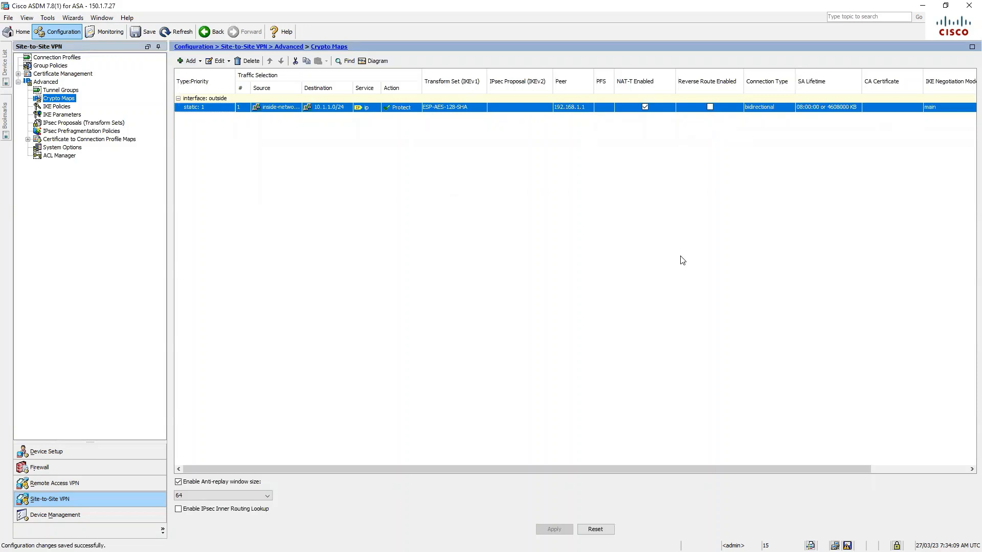
pyautogui.click(710, 108)
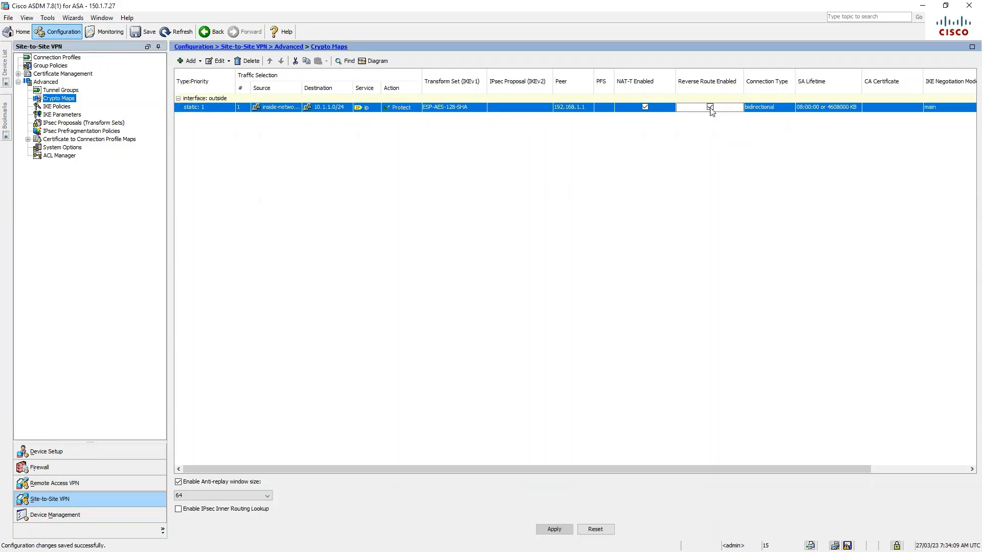
pyautogui.click(554, 529)
# Review the outside_cryptomap access rule, then save the running configuration to flash.
pyautogui.click(71, 156)
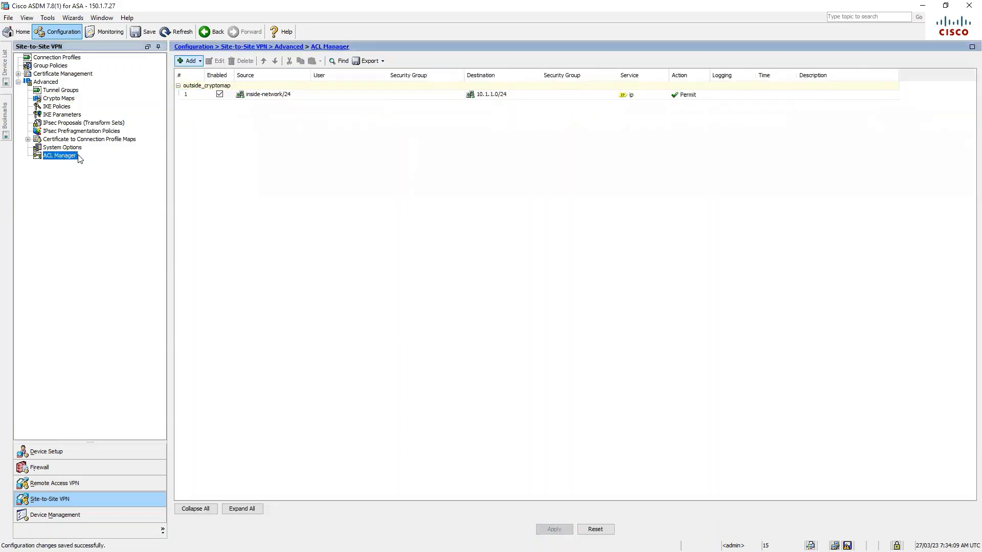
pyautogui.click(256, 96)
pyautogui.click(215, 61)
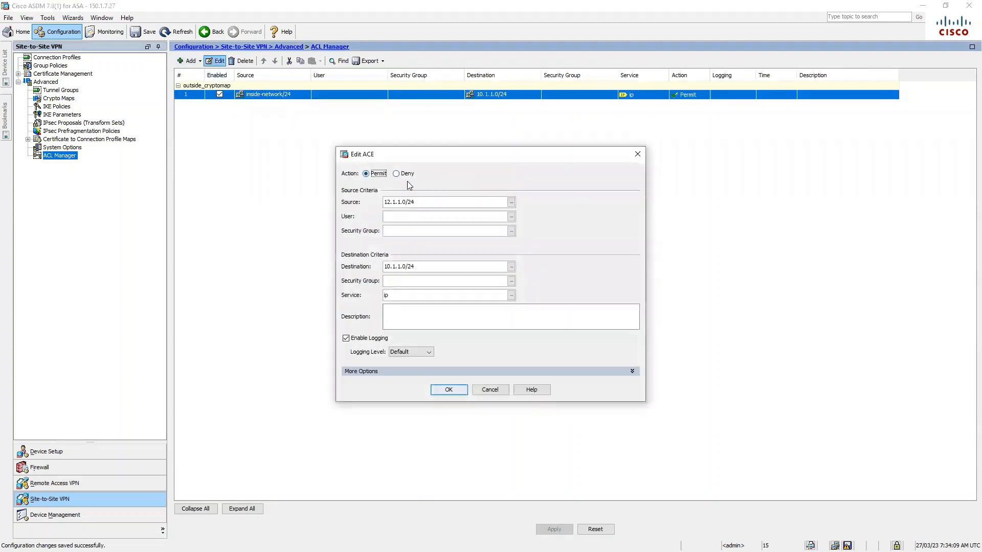
pyautogui.click(448, 390)
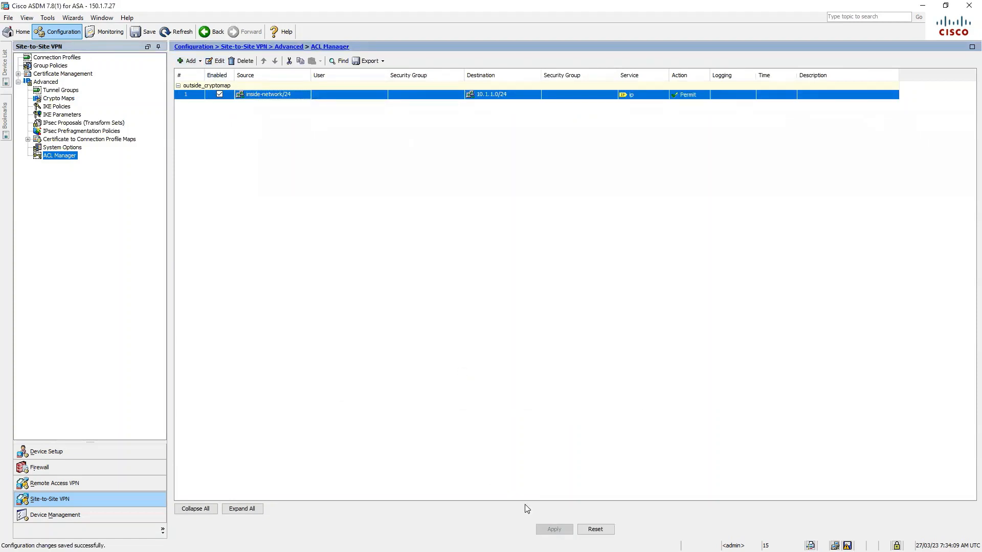
pyautogui.click(141, 34)
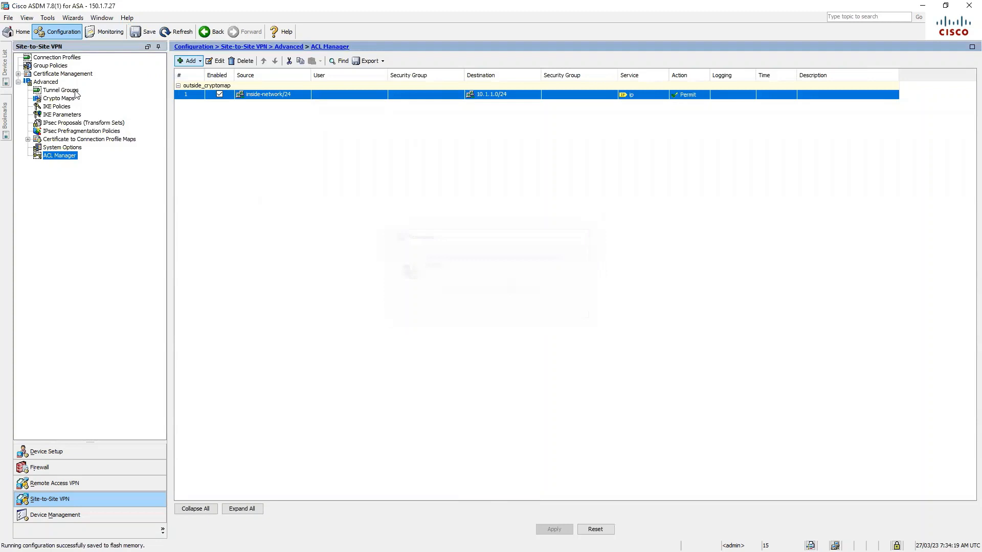
# Connect ASDM to the second firewall at 150.1.7.26.
pyautogui.click(5, 64)
pyautogui.click(41, 81)
pyautogui.click(88, 57)
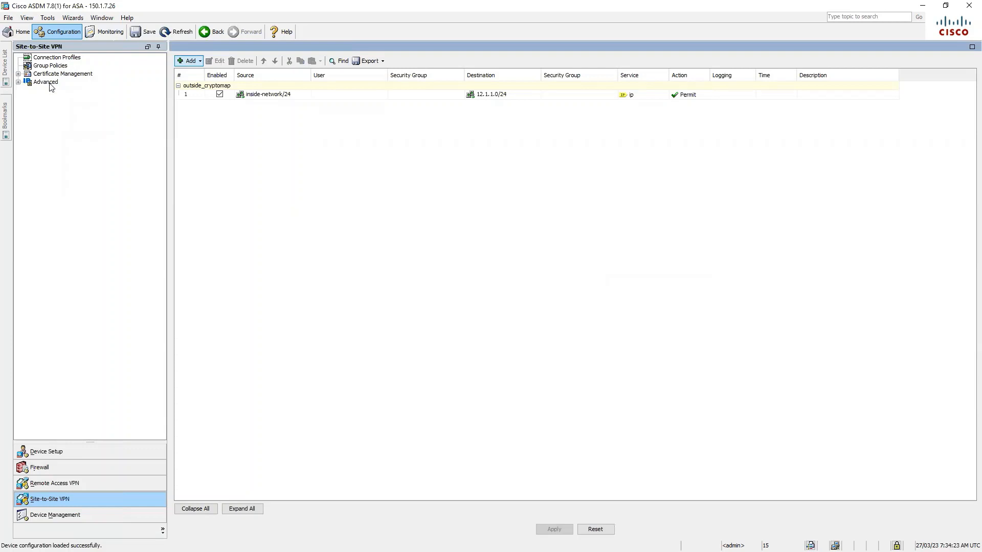
# Review GroupPolicy_192.168.2.1 on the second firewall without changes.
pyautogui.click(57, 67)
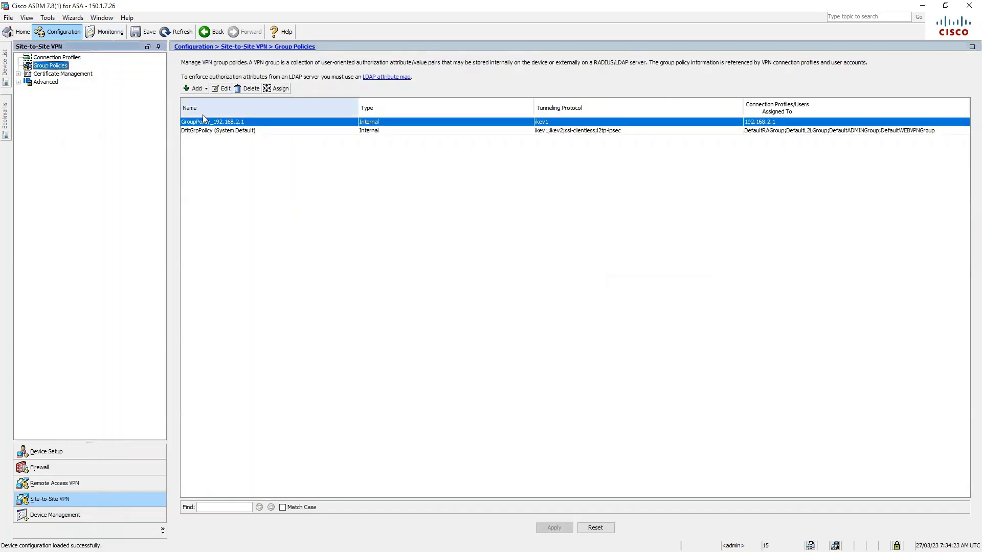
pyautogui.click(223, 88)
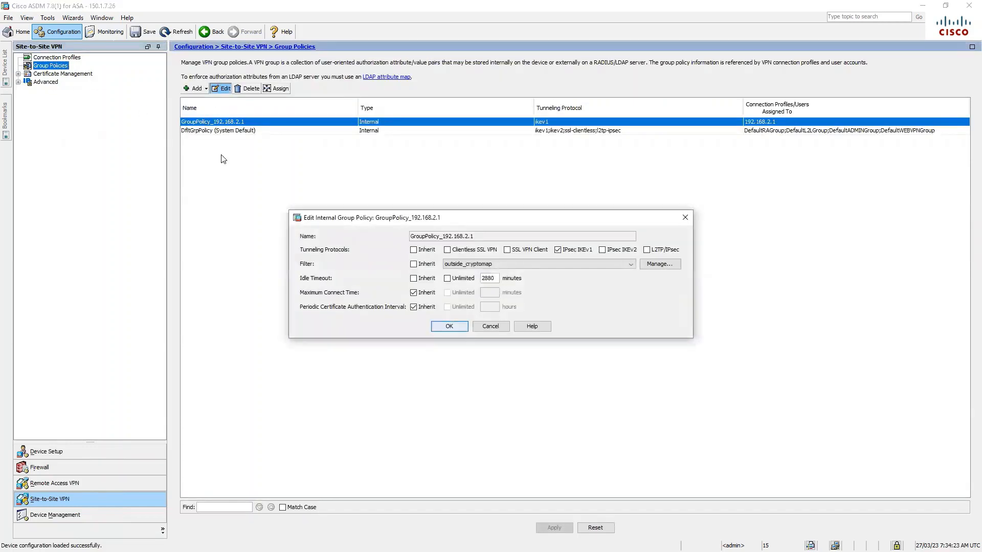
pyautogui.click(449, 326)
# Check the 192.168.2.1 connection profile's ESP-AES-128-SHA proposal and IKE policies, then confirm it.
pyautogui.click(58, 57)
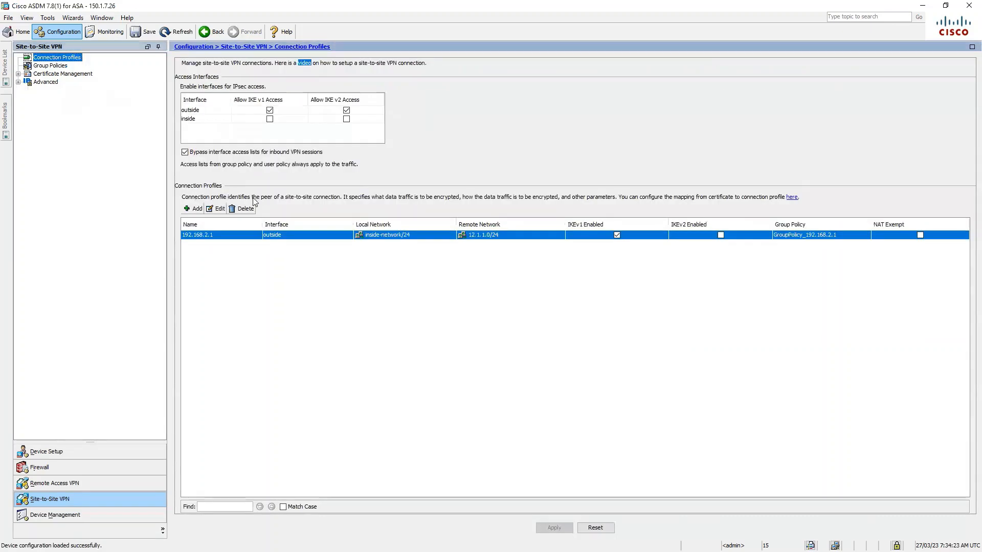
pyautogui.click(217, 208)
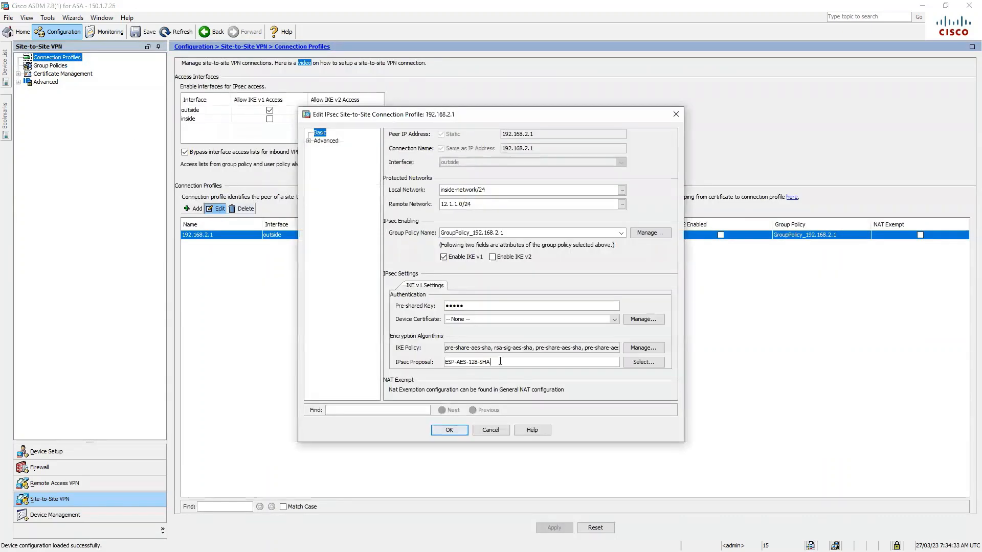
pyautogui.moveTo(491, 362); pyautogui.dragTo(436, 351)
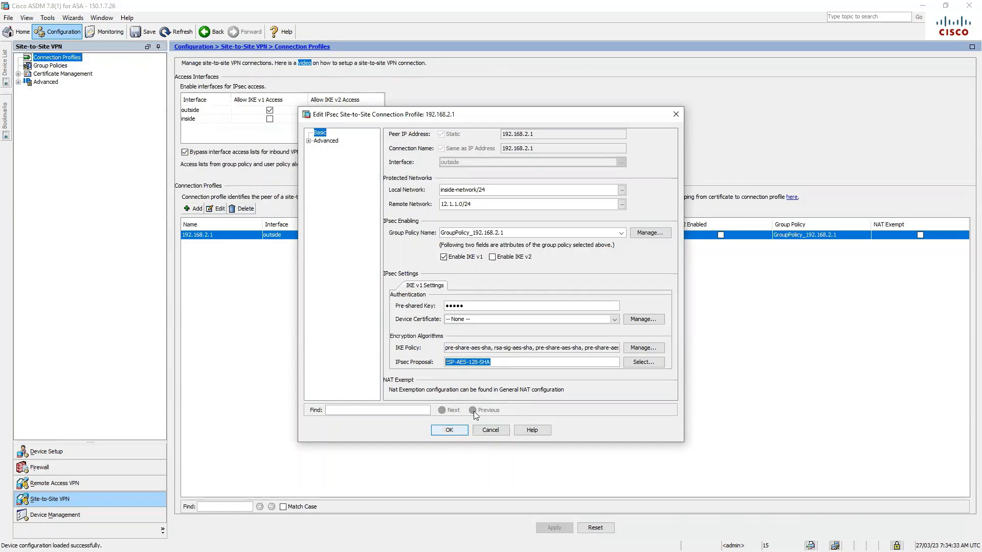
pyautogui.click(504, 362)
pyautogui.click(639, 348)
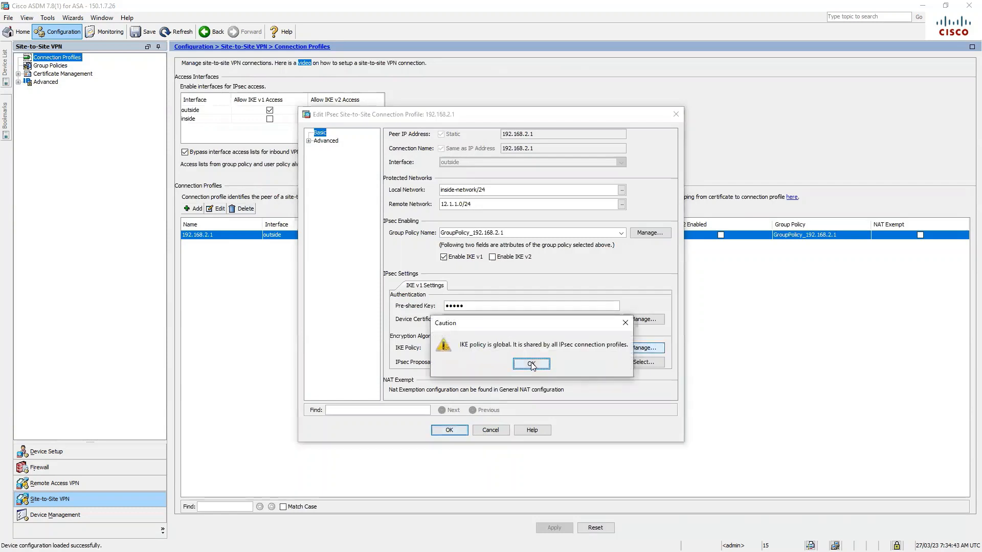
pyautogui.click(531, 364)
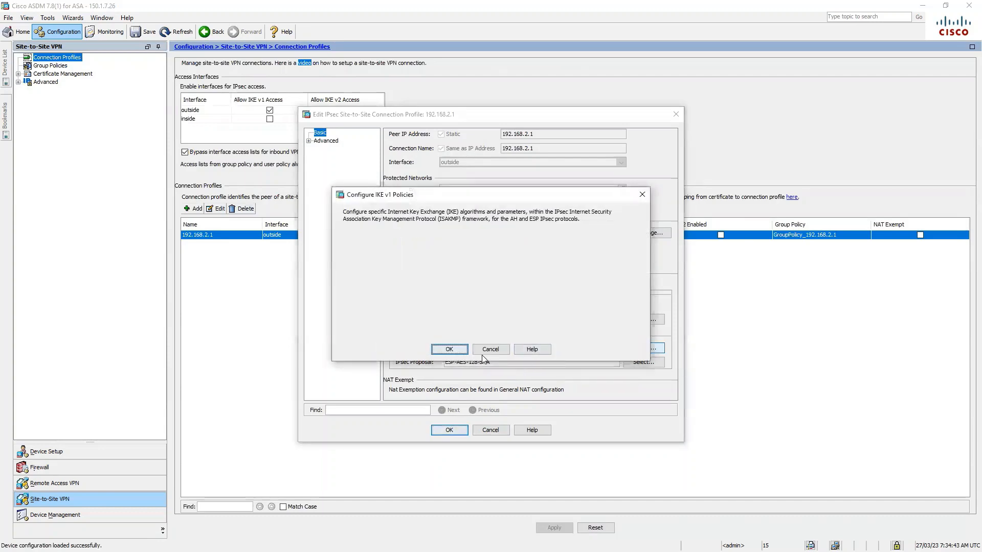
pyautogui.click(491, 350)
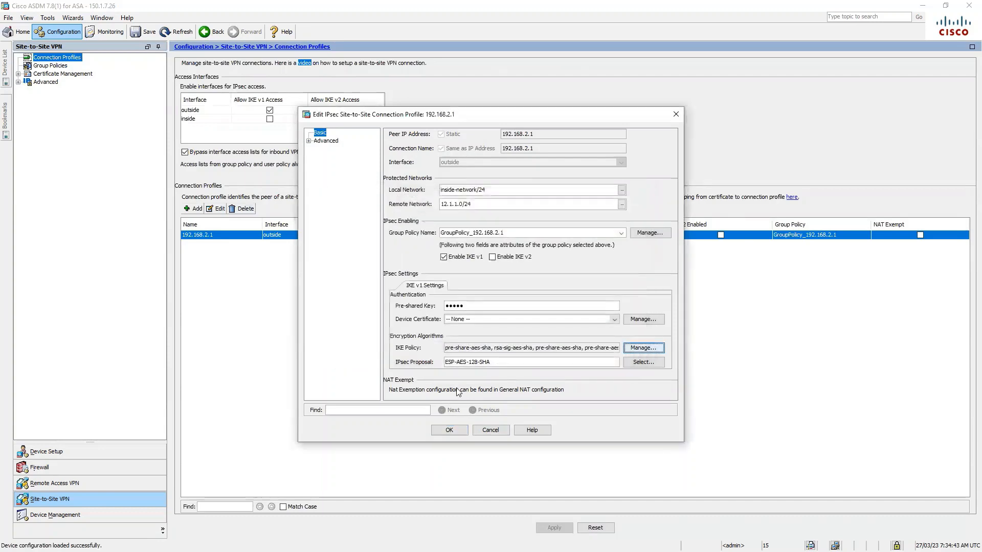
pyautogui.click(455, 431)
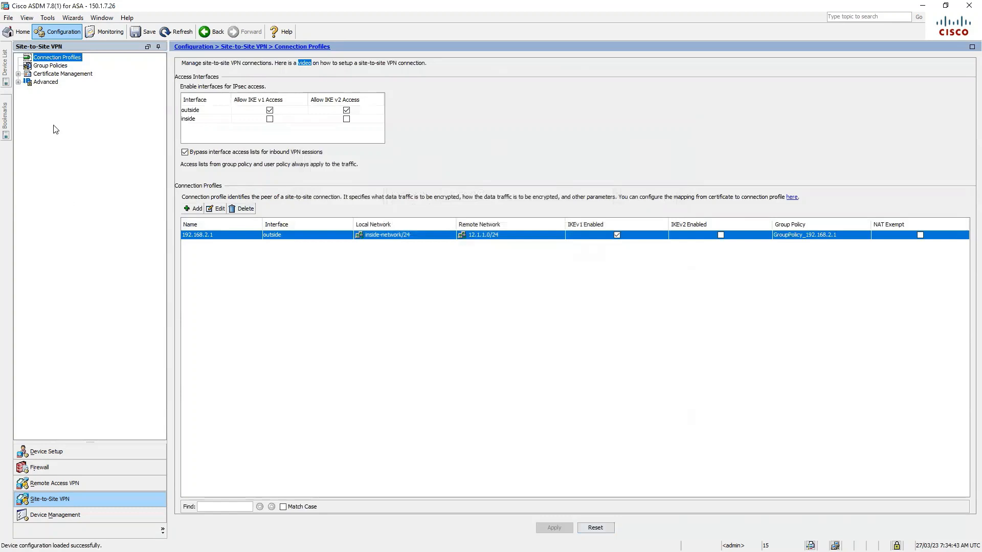
pyautogui.click(56, 66)
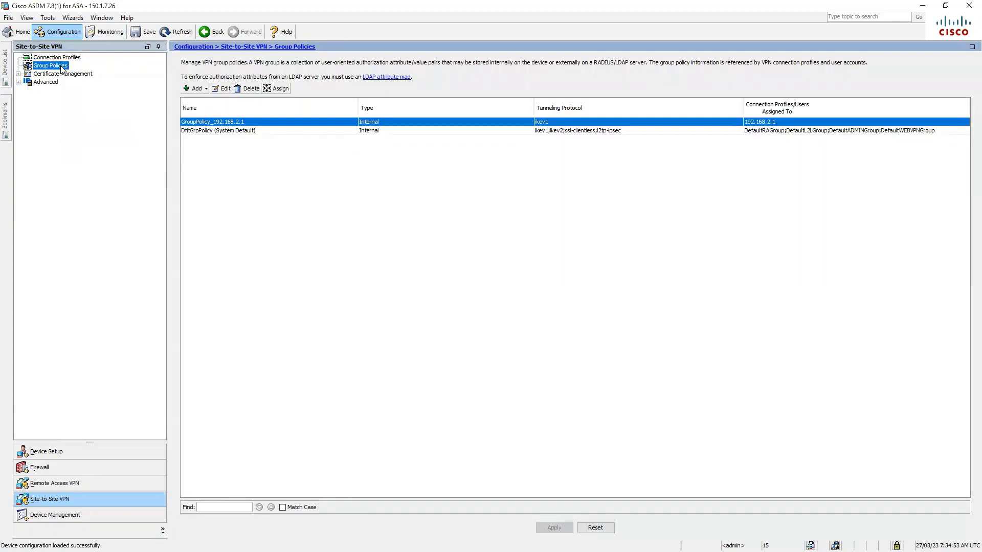
# Recheck GroupPolicy_192.168.2.1 and close it unchanged.
pyautogui.click(223, 88)
pyautogui.click(448, 326)
pyautogui.click(18, 81)
pyautogui.click(51, 91)
# Review the static:1 crypto map rule and its access list, then save the configuration to flash.
pyautogui.click(59, 100)
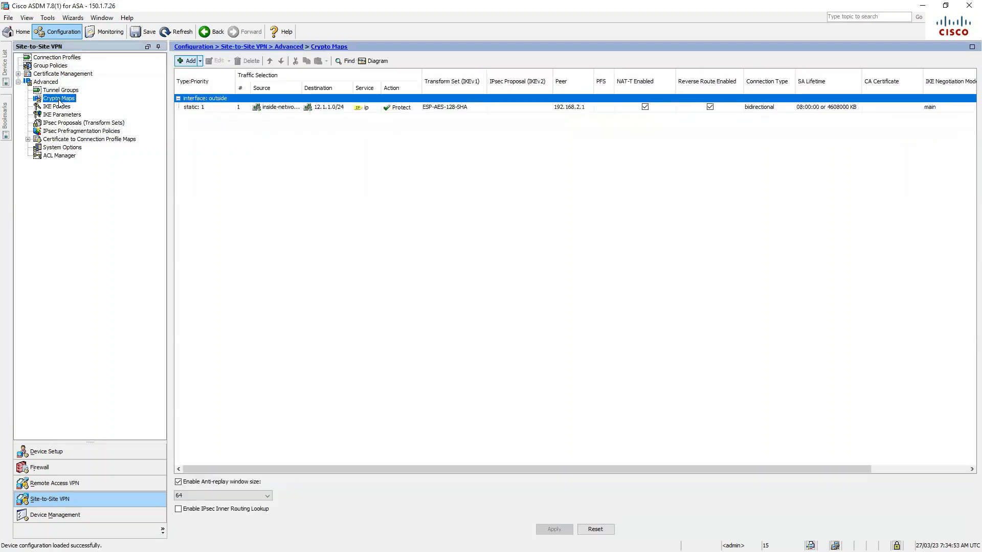
pyautogui.click(280, 108)
pyautogui.click(218, 60)
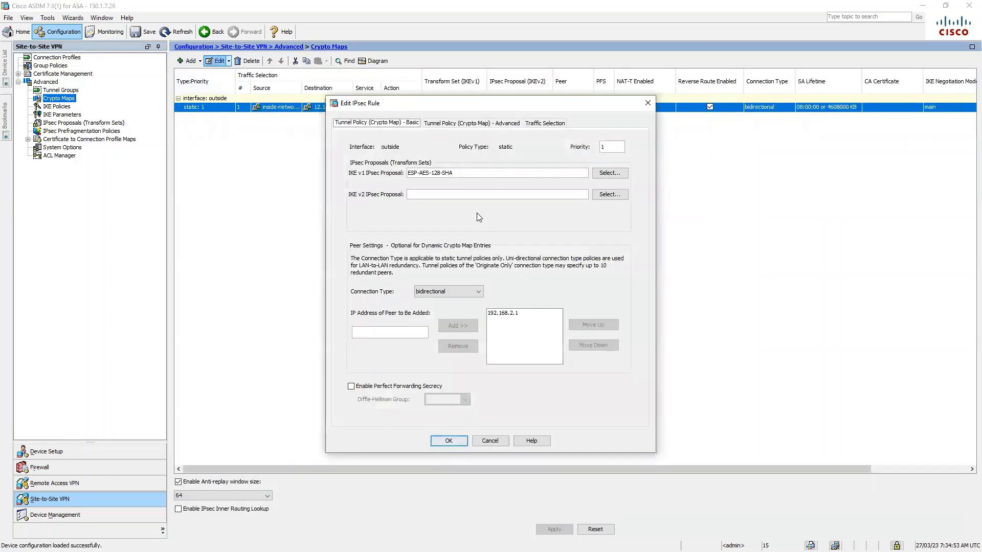
pyautogui.moveTo(453, 172); pyautogui.dragTo(404, 181)
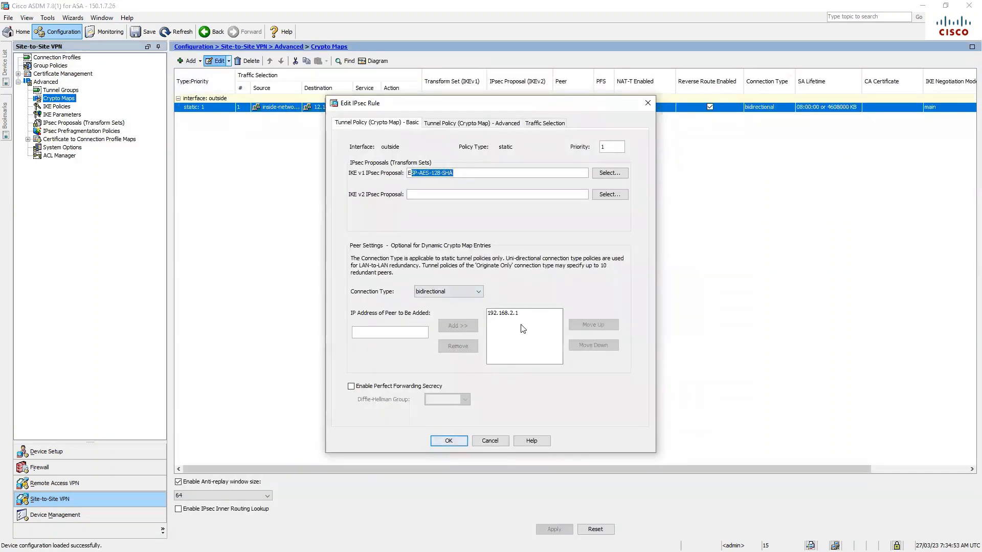
pyautogui.click(453, 442)
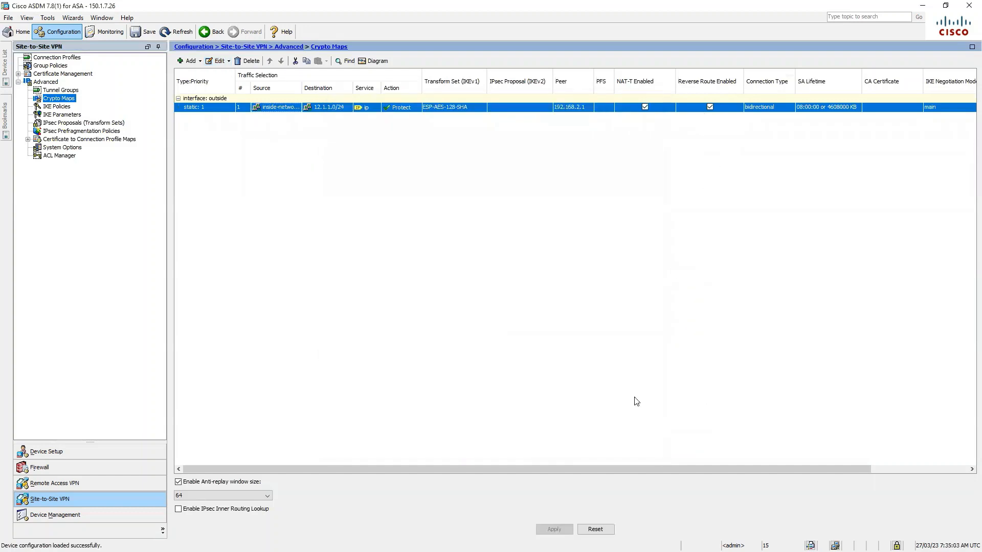
pyautogui.click(60, 156)
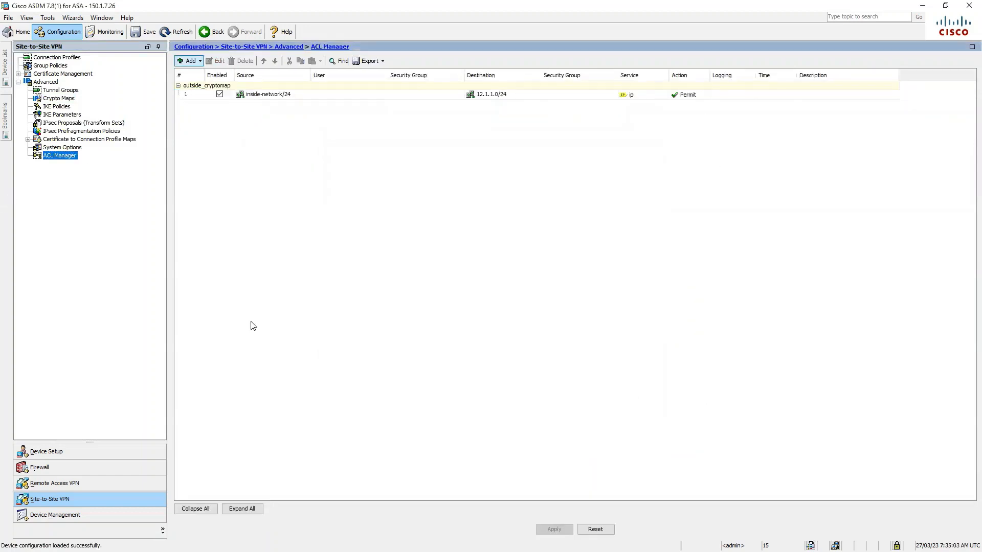
pyautogui.click(147, 34)
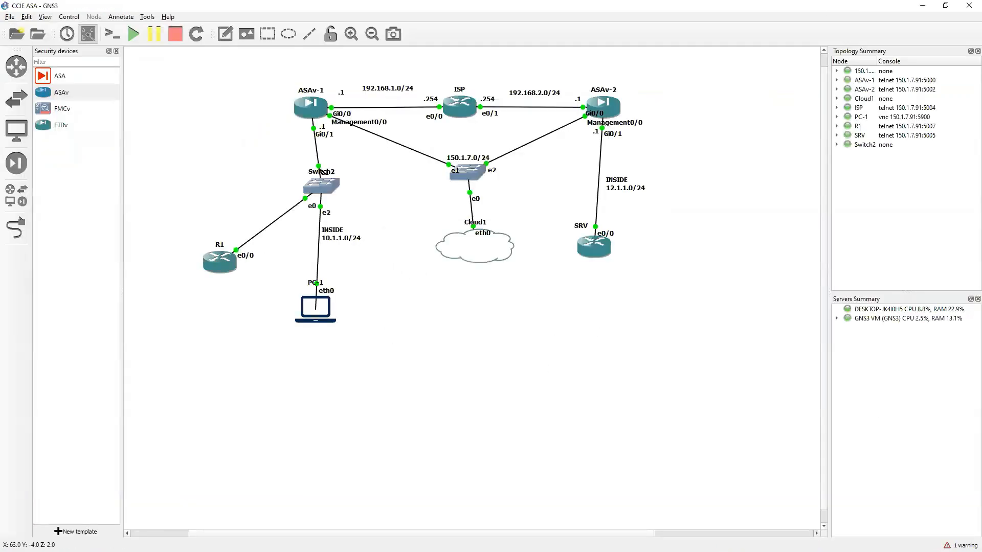
# On R1's console, rerun 'do ping 12.1.1.2'.
pyautogui.hotkey('alt', 'Tab')
pyautogui.click(51, 129)
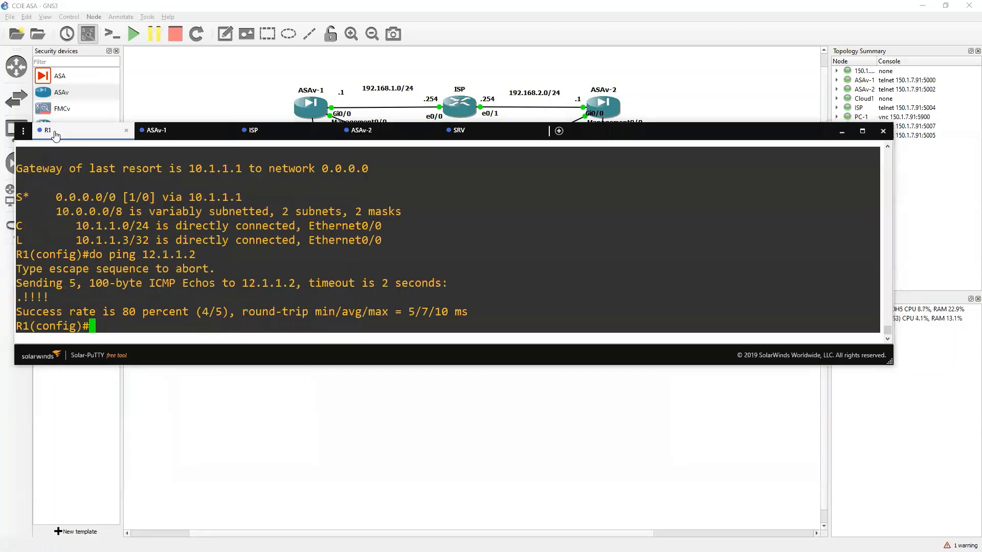
pyautogui.doubleClick(50, 296)
pyautogui.moveTo(50, 296); pyautogui.dragTo(193, 306)
pyautogui.press('Return')
pyautogui.press('Return')
pyautogui.press('Up')
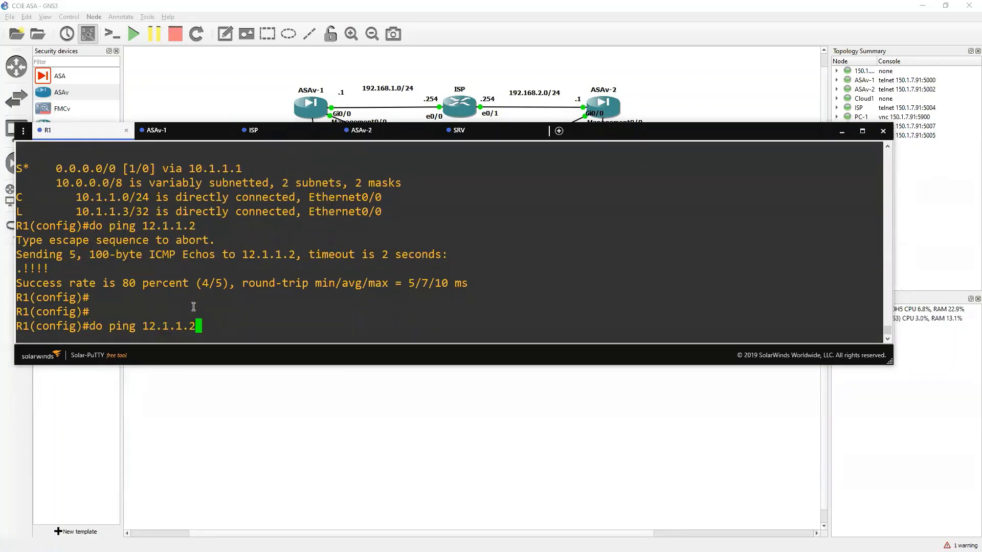
pyautogui.press('Return')
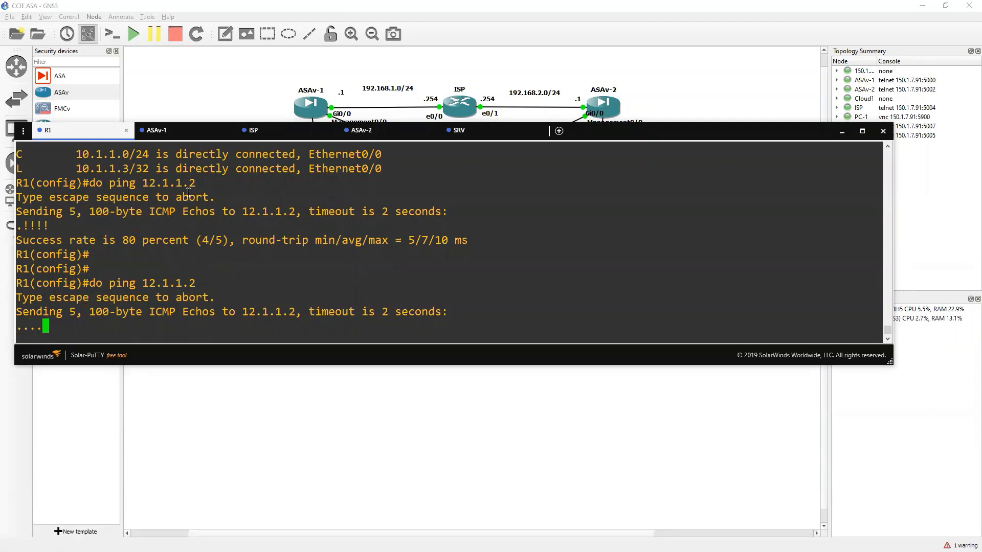
# On ASAv-1, page through the running crypto configuration with 'sh run cry'.
pyautogui.click(179, 135)
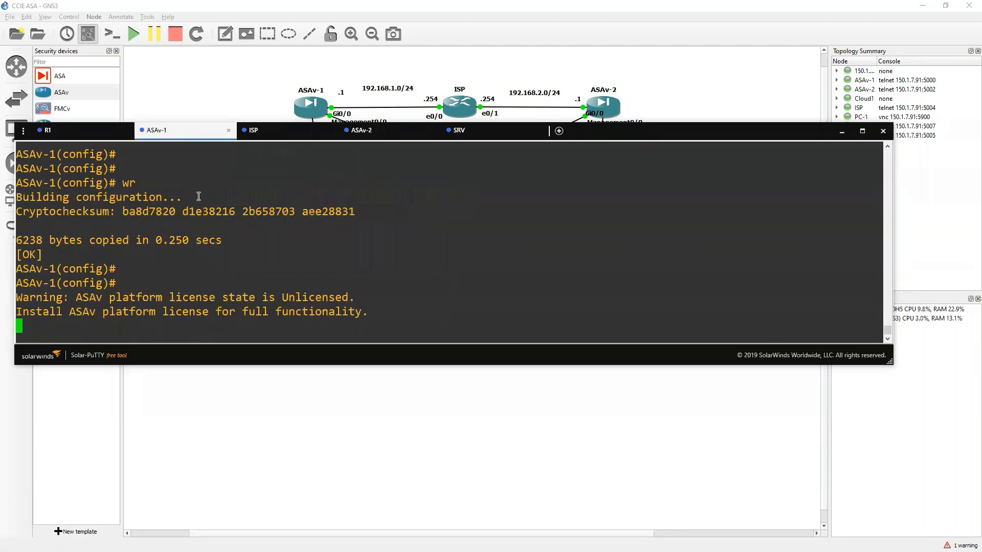
pyautogui.press('Return')
pyautogui.press('Return')
pyautogui.write('sh run cr')
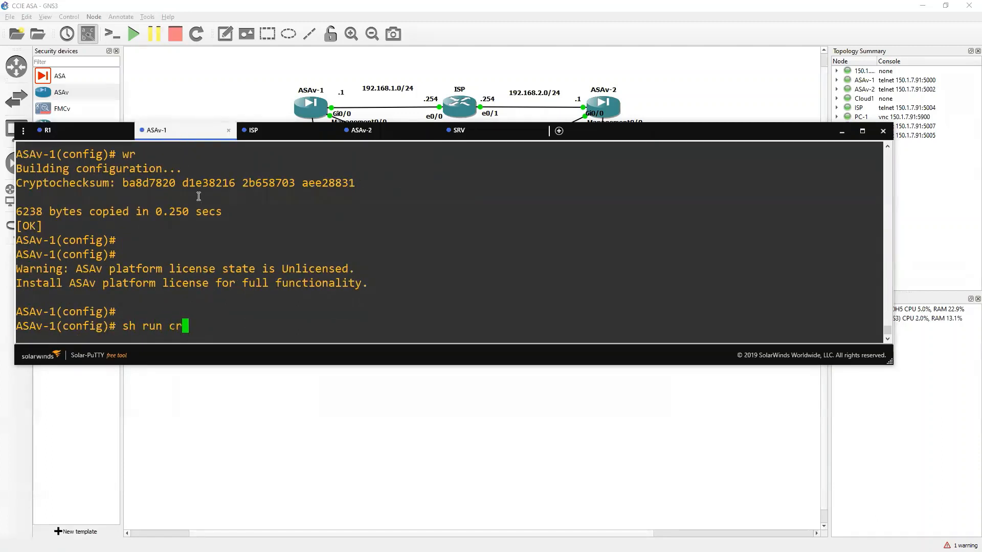
pyautogui.write('y')
pyautogui.press('Return')
pyautogui.press('space')
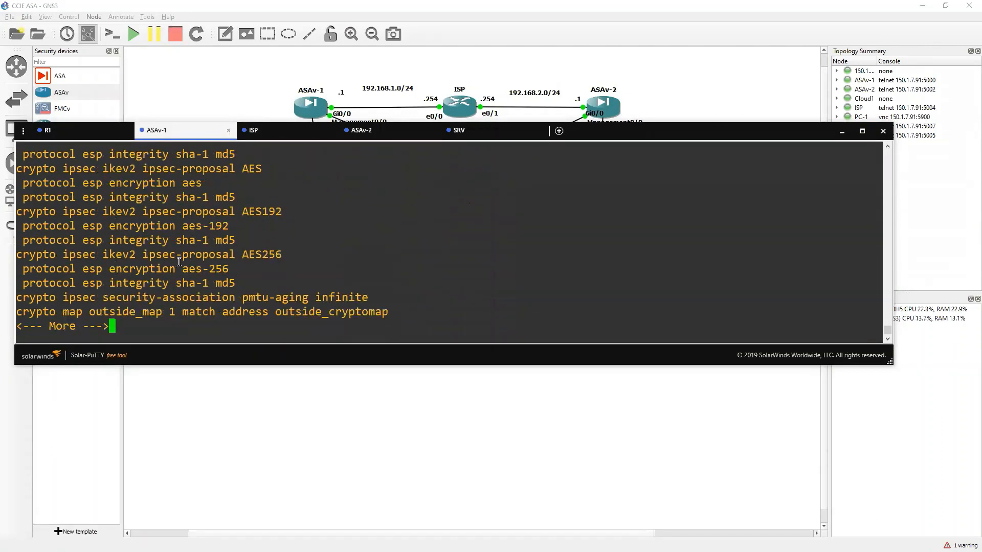
pyautogui.press('space')
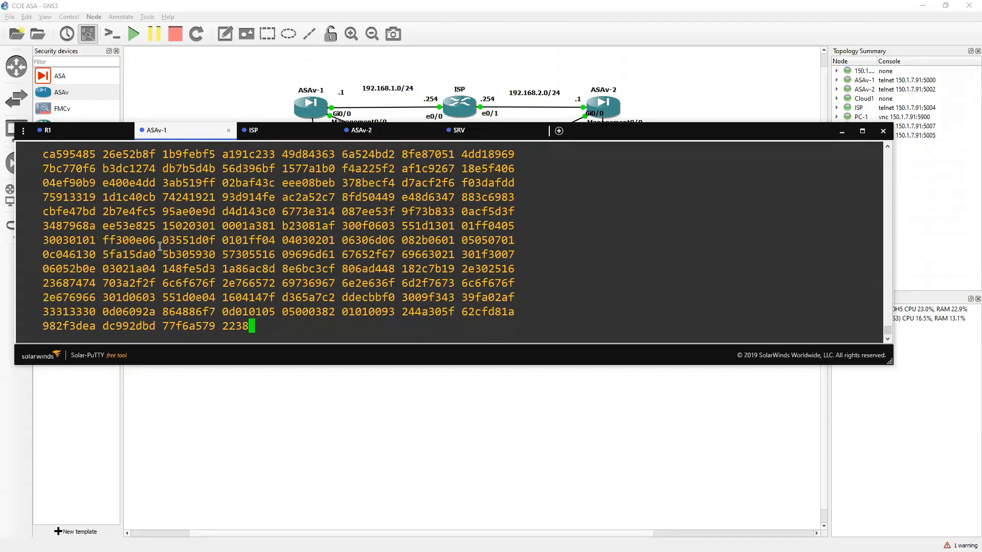
pyautogui.press('space')
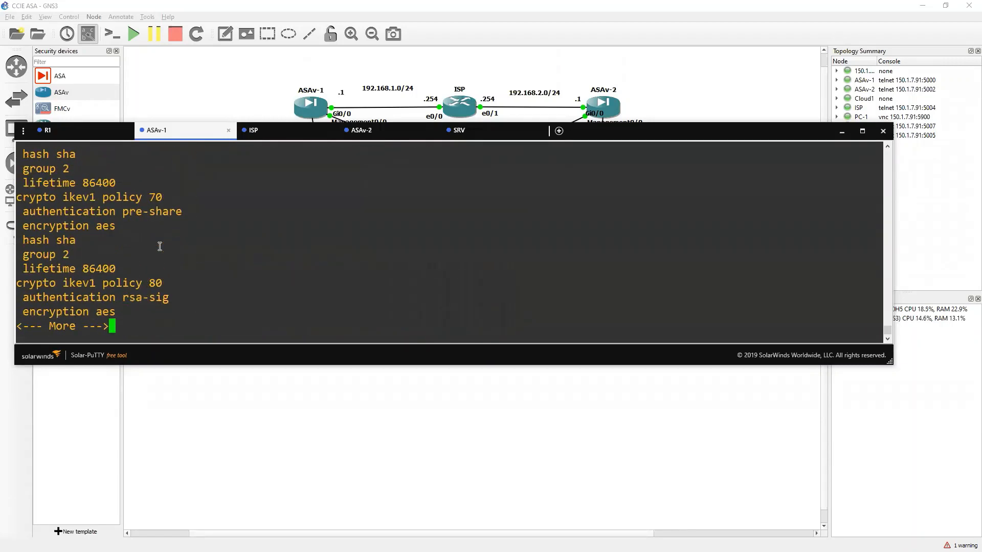
pyautogui.press('space')
pyautogui.press('space')
pyautogui.press('space')
pyautogui.press('space')
# Show the tunnel-group config and confirm 'sh cry ikev1 sa' lists peer 192.168.2.1 as MM_ACTIVE.
pyautogui.write('sh ru')
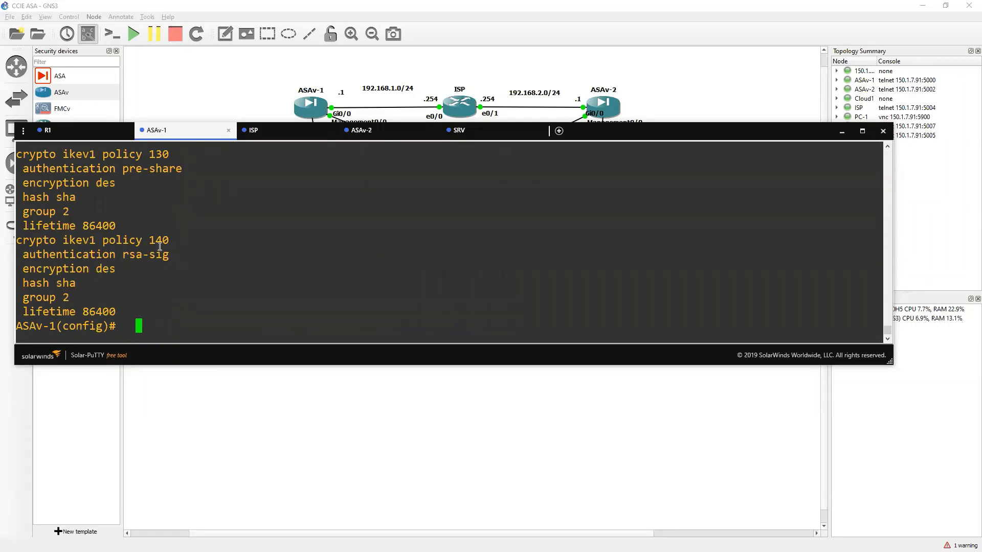
pyautogui.write('n tun')
pyautogui.press('Tab')
pyautogui.press('Return')
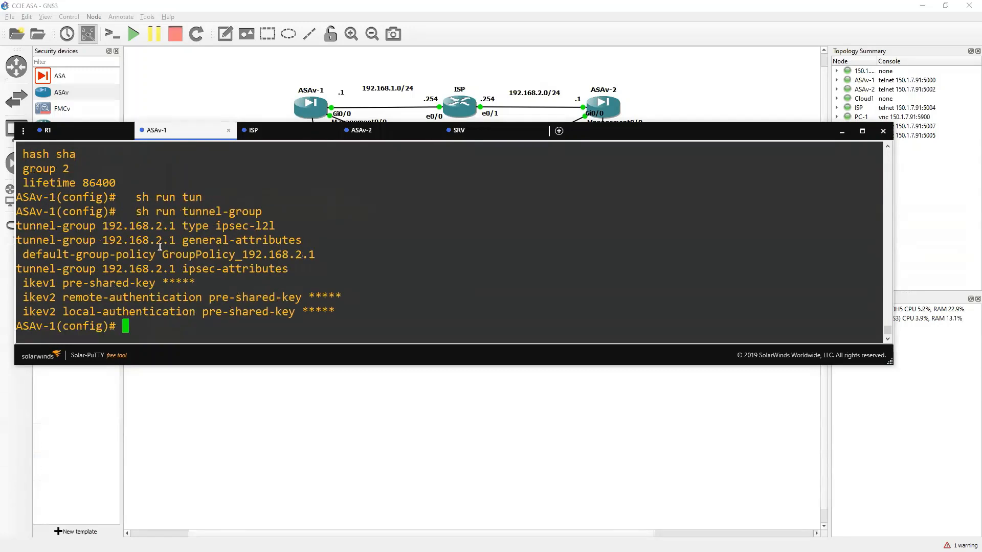
pyautogui.press('Return')
pyautogui.press('Return')
pyautogui.press('Return')
pyautogui.press('Return')
pyautogui.press('Return')
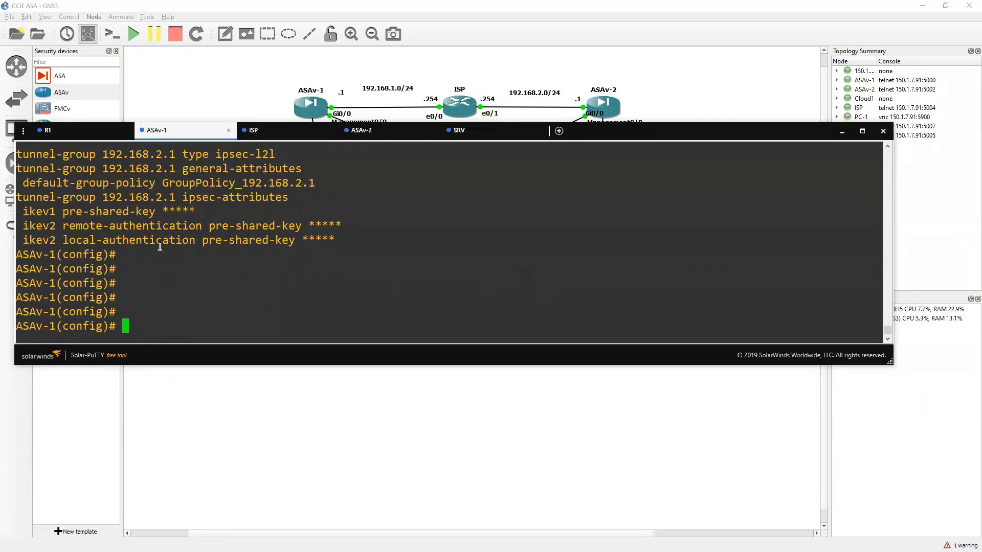
pyautogui.write('sh cry ikev1 ')
pyautogui.write('sa')
pyautogui.press('Return')
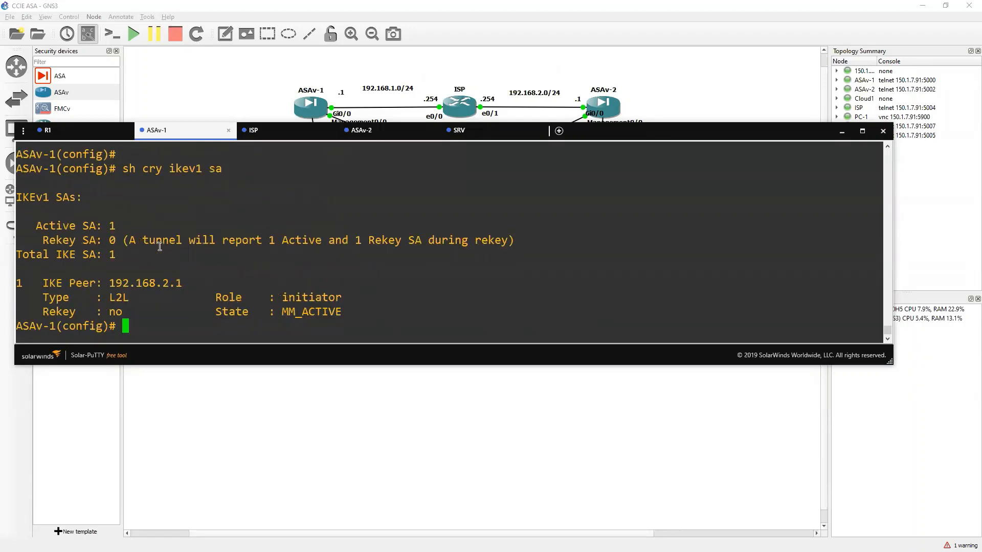
pyautogui.moveTo(879, 312); pyautogui.dragTo(285, 313)
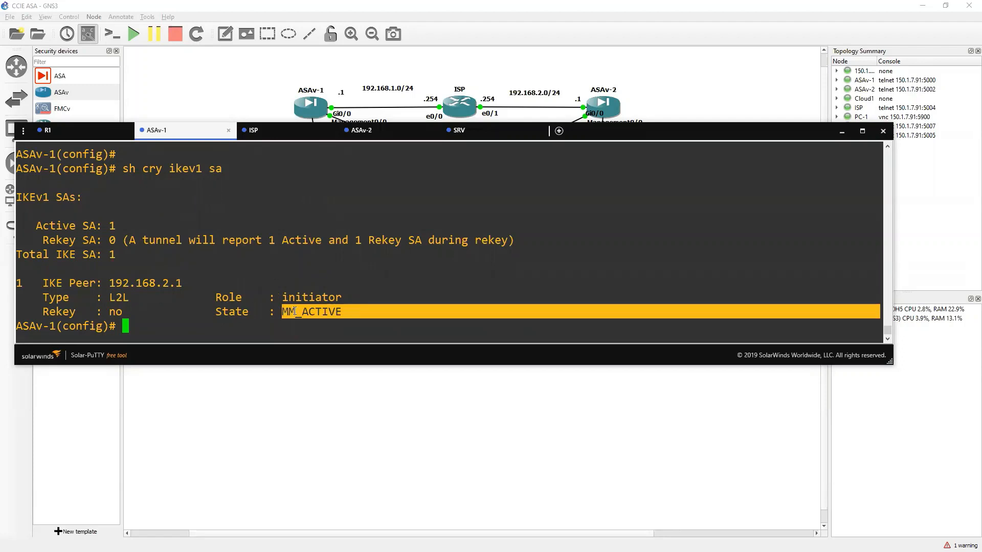
pyautogui.click(679, 106)
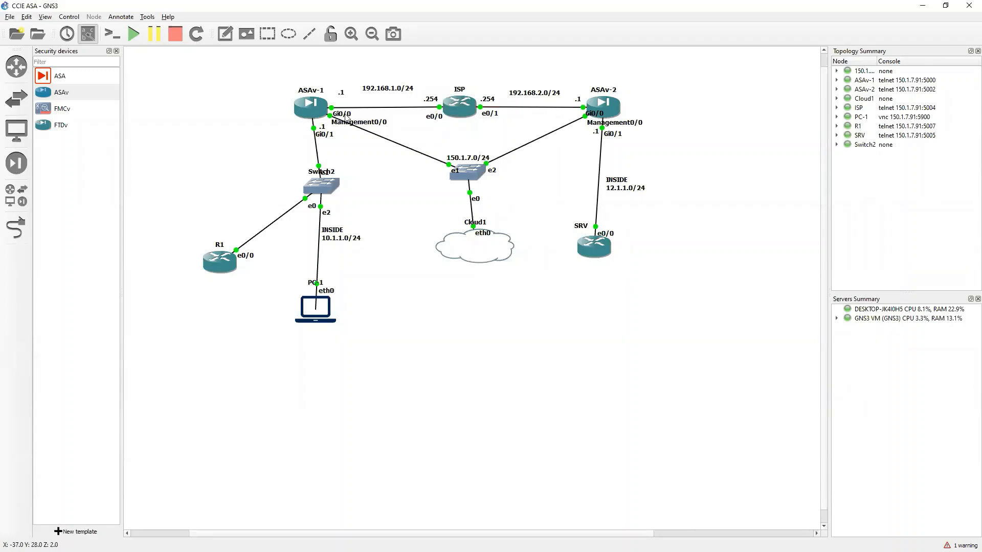
# Capture the ASAv-1 Gi0/0–ISP link with Wireshark showing the packets live.
pyautogui.doubleClick(406, 111)
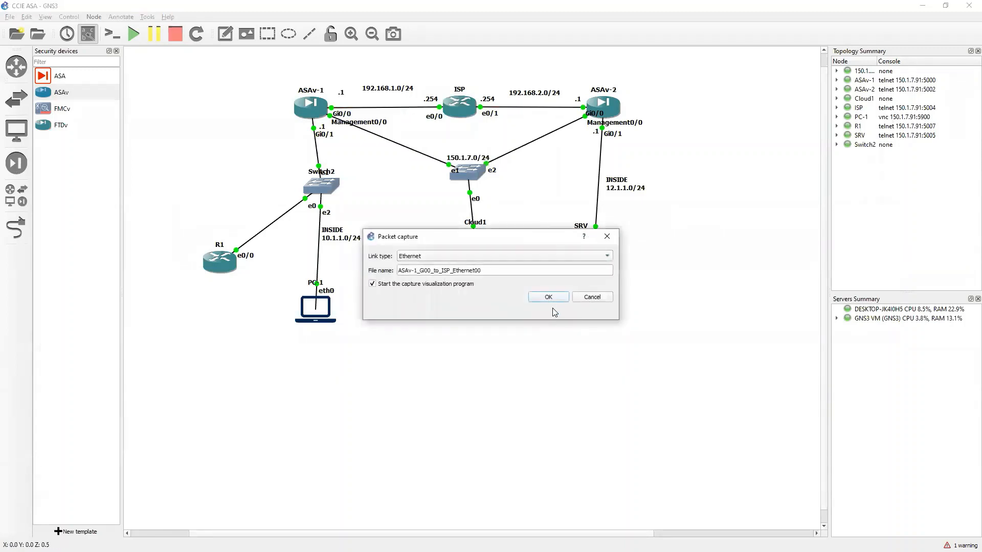
pyautogui.click(548, 300)
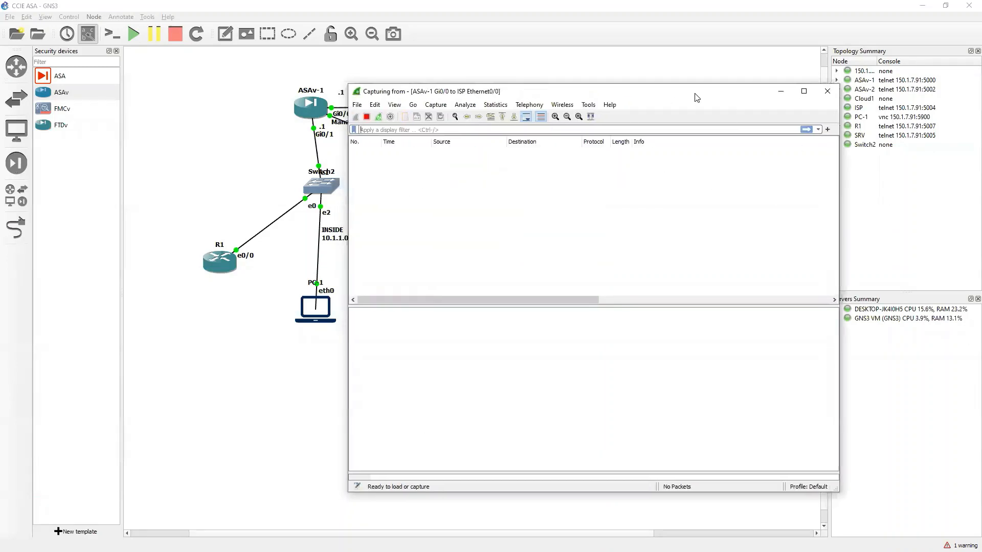
pyautogui.moveTo(696, 97); pyautogui.dragTo(829, 34)
pyautogui.hotkey('alt', 'Tab')
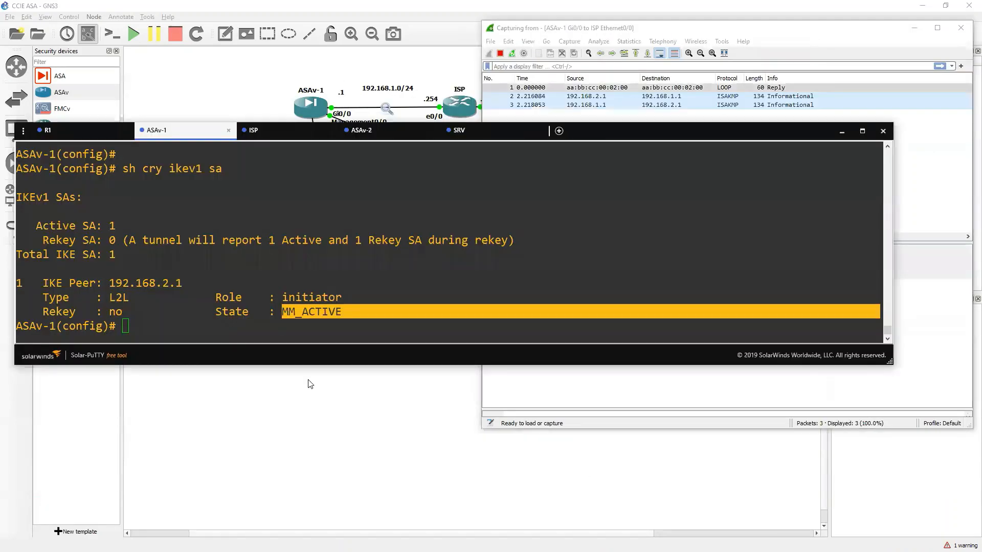
# Ping 12.1.1.2 from R1 twice while the link capture records the traffic.
pyautogui.click(205, 309)
pyautogui.click(69, 131)
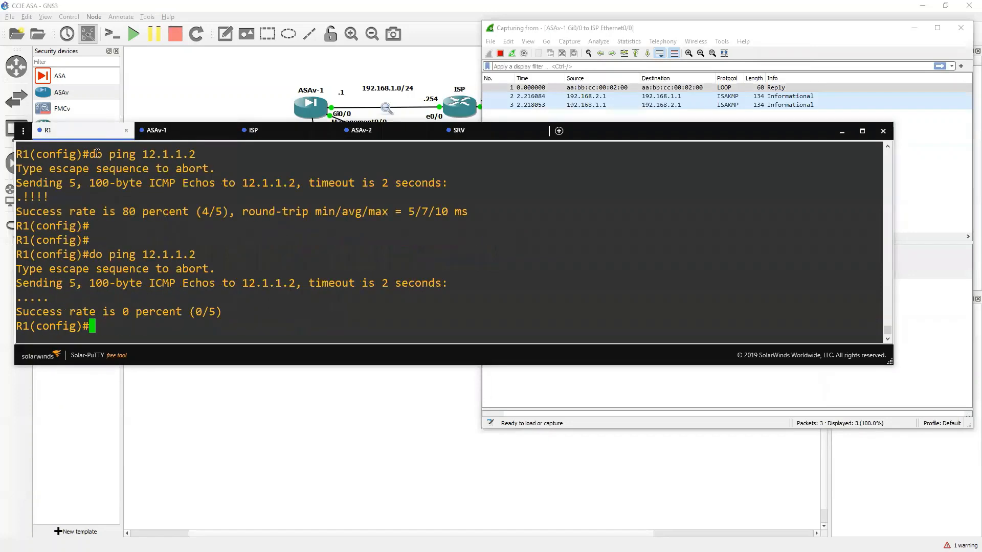
pyautogui.click(643, 137)
pyautogui.moveTo(642, 137); pyautogui.dragTo(659, 260)
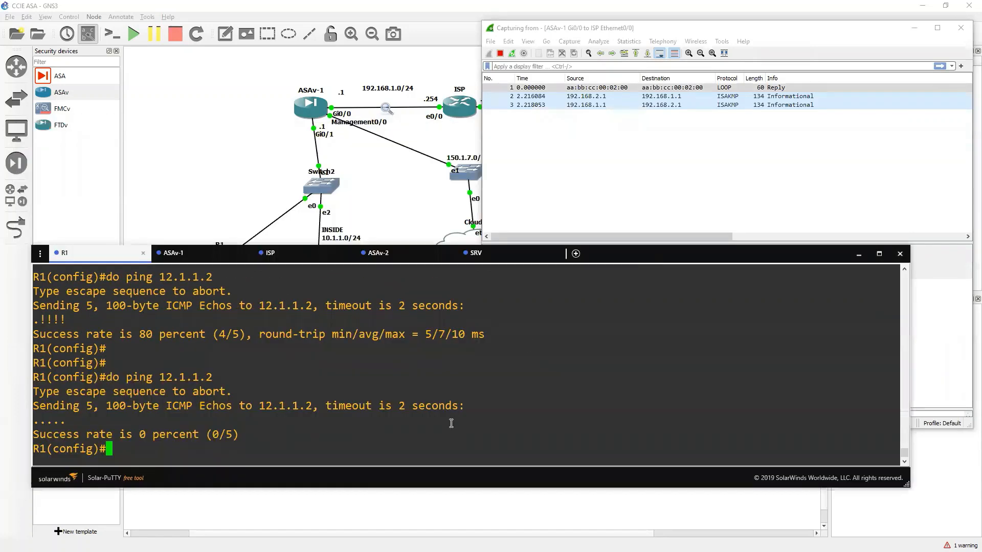
pyautogui.press('Up')
pyautogui.press('Return')
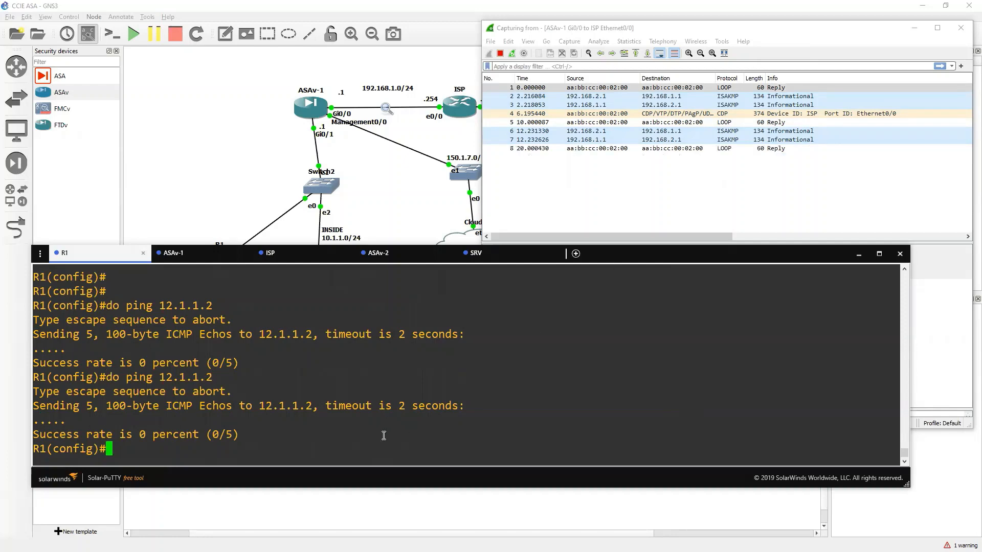
pyautogui.press('Up')
pyautogui.press('Return')
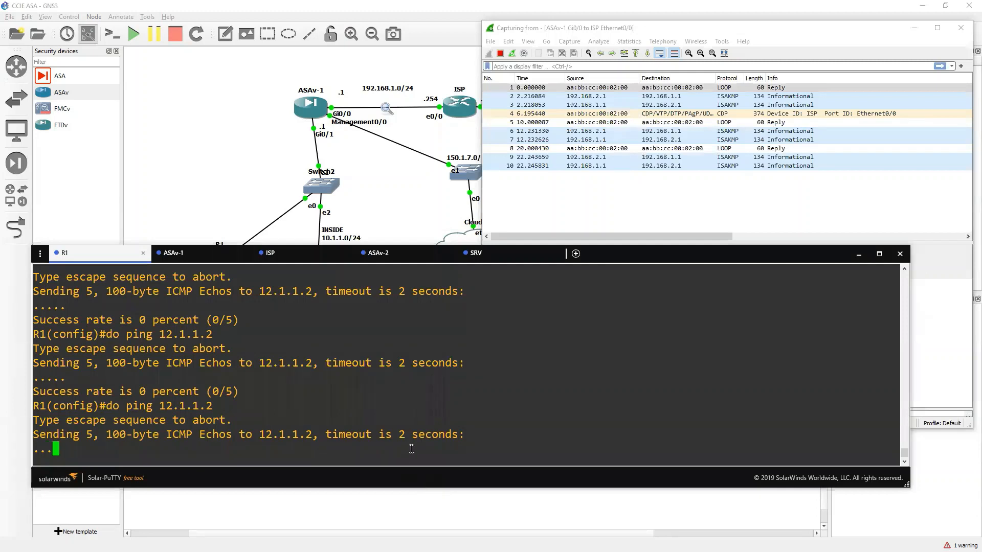
# Close Wireshark, stopping the capture and quitting without saving.
pyautogui.click(702, 212)
pyautogui.click(961, 28)
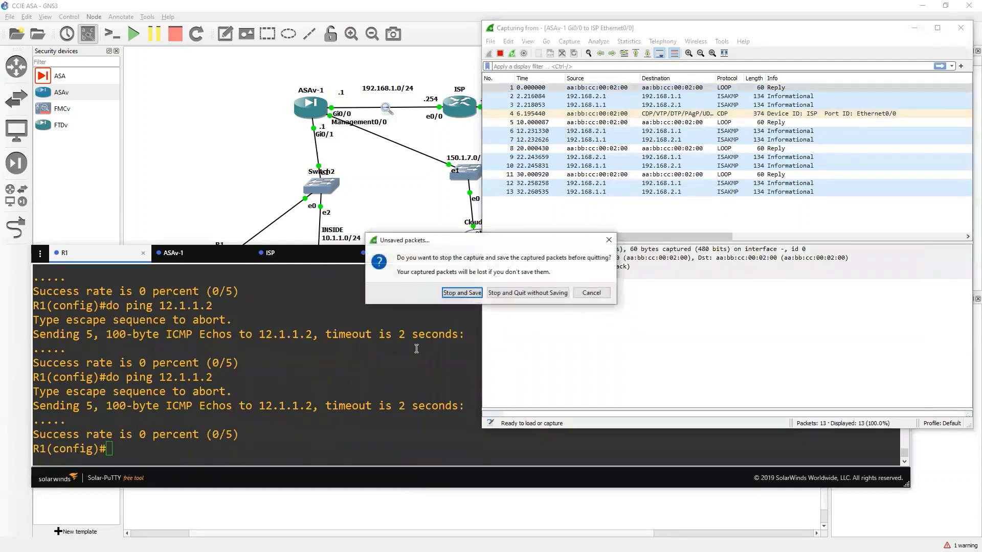
pyautogui.click(511, 292)
# Run 'sh cry ikev1 sa' on ASAv-2 to confirm an MM_ACTIVE responder SA with 192.168.1.1.
pyautogui.click(453, 255)
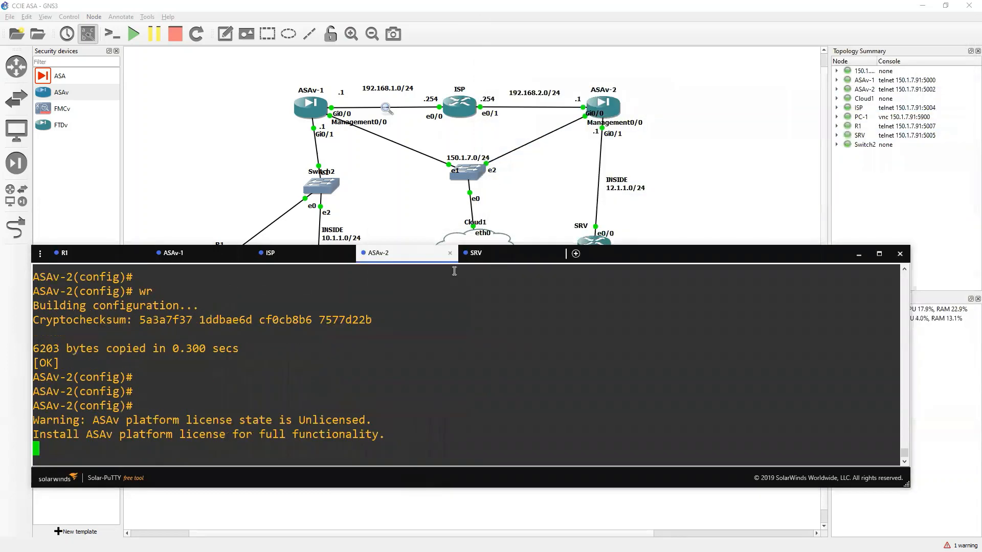
pyautogui.write('sh cry ips')
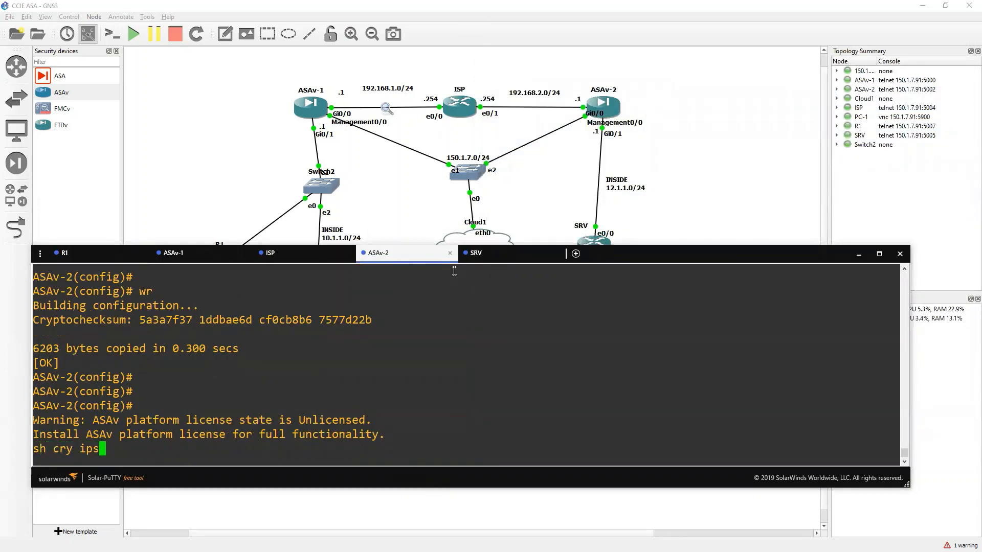
pyautogui.press('BackSpace')
pyautogui.write('kev1 sa')
pyautogui.press('Return')
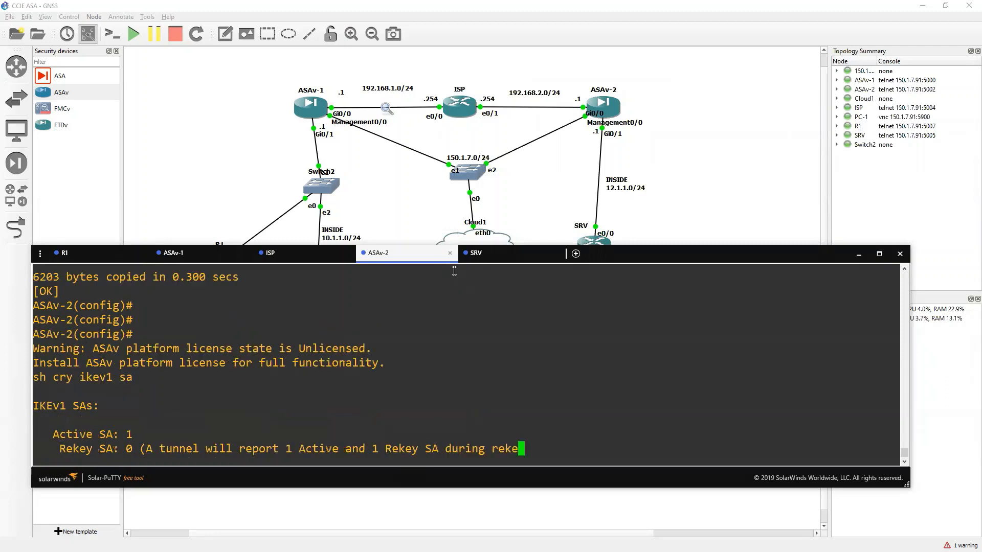
pyautogui.moveTo(358, 418); pyautogui.dragTo(285, 433)
pyautogui.click(377, 432)
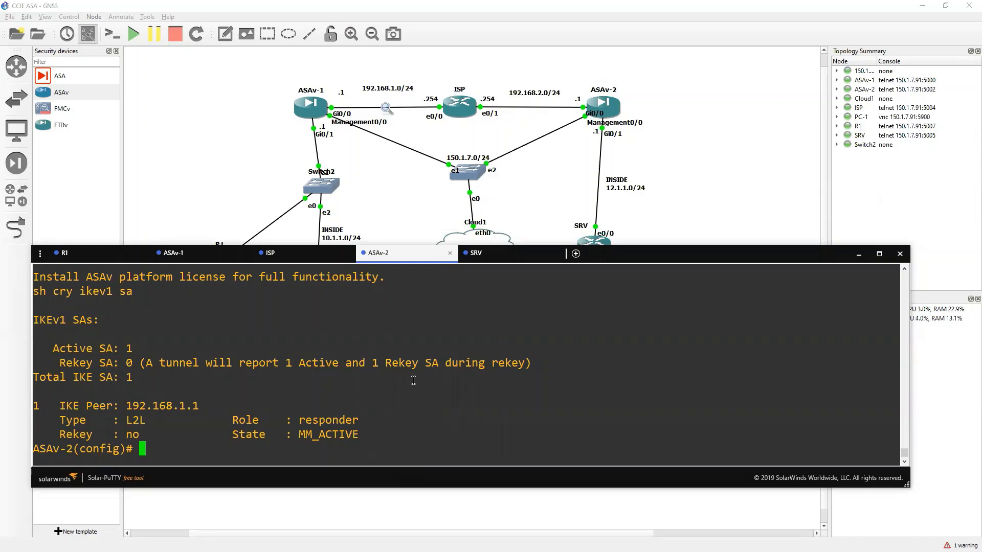
pyautogui.click(203, 256)
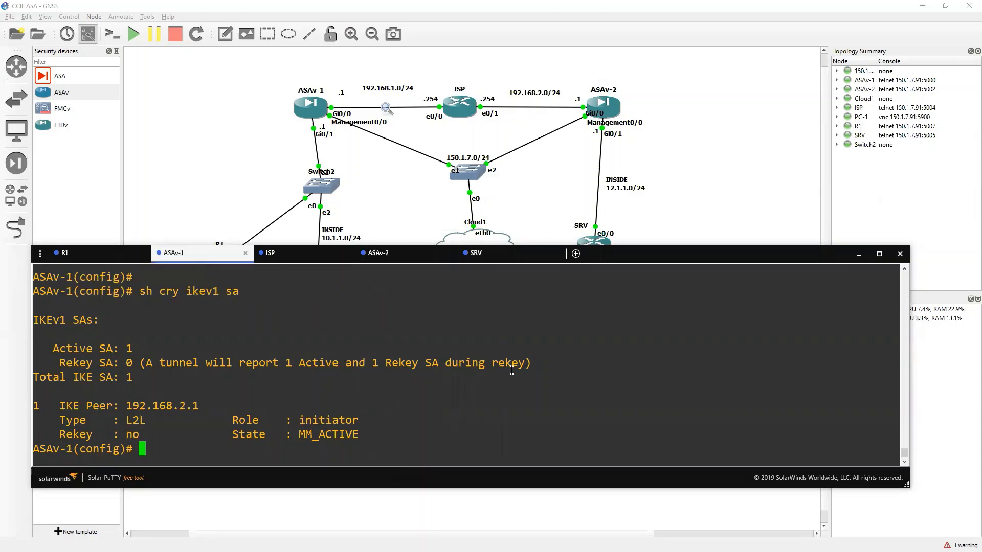